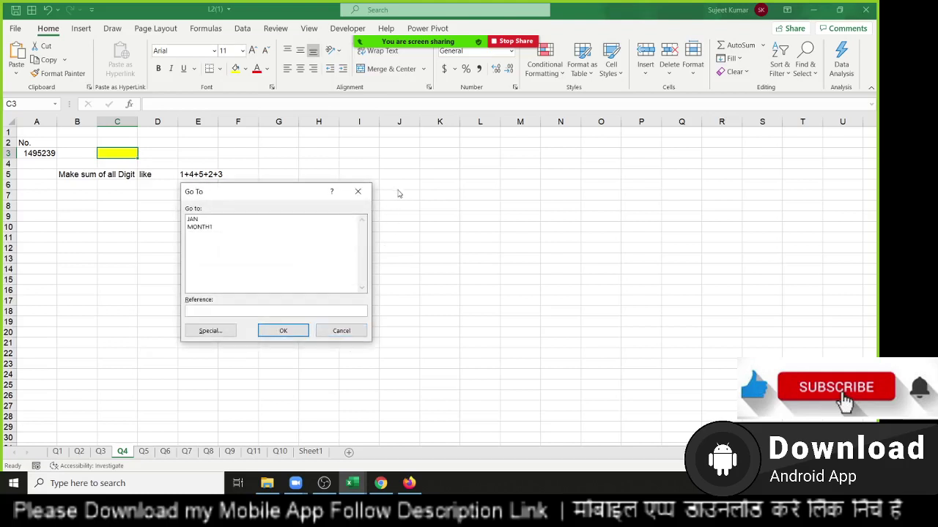
- Close the Go To dialog and dismiss the meeting options list
click(356, 193)
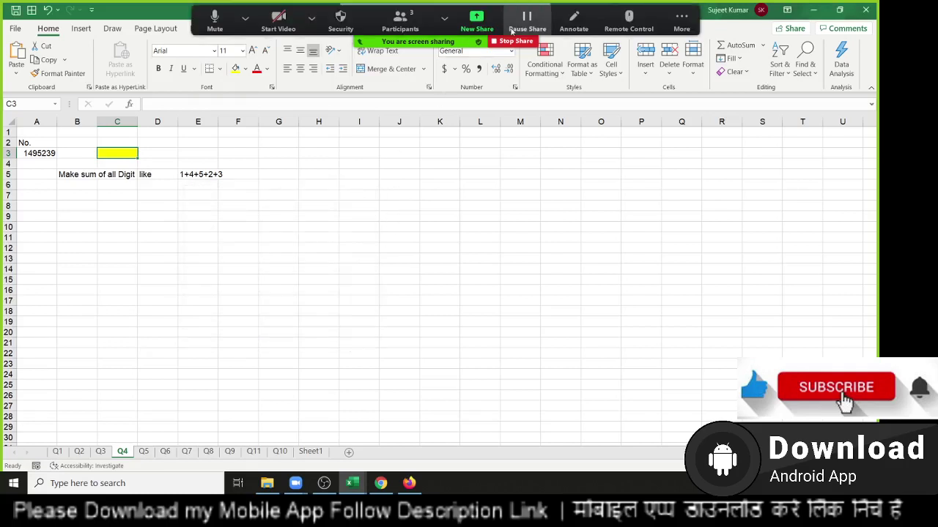
click(681, 22)
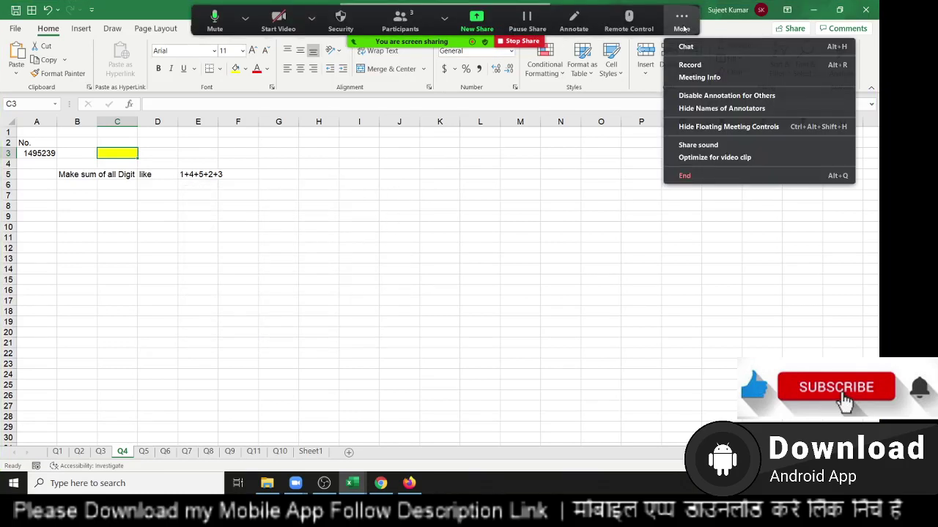
click(692, 67)
- Review 1495239 in A3, the E5 digit-sum example and answer cell C3, then show the Developer tab
click(256, 238)
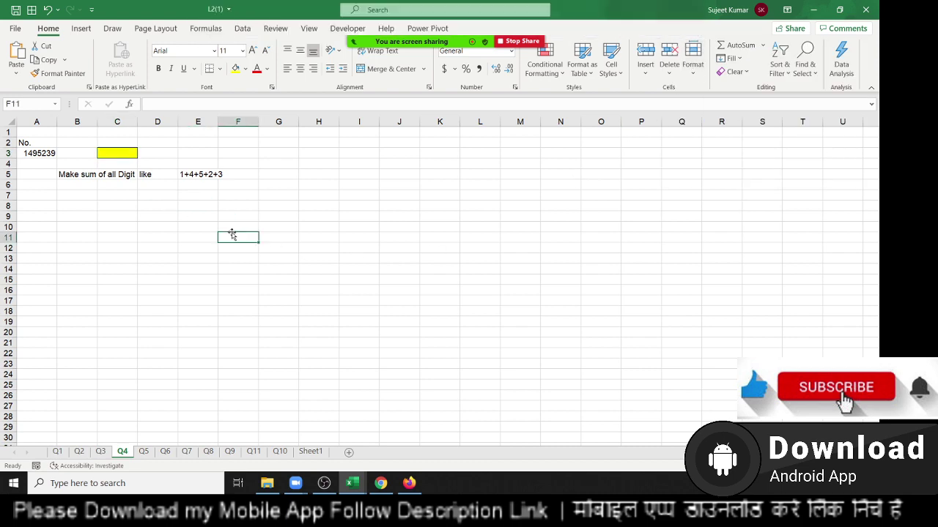
click(37, 151)
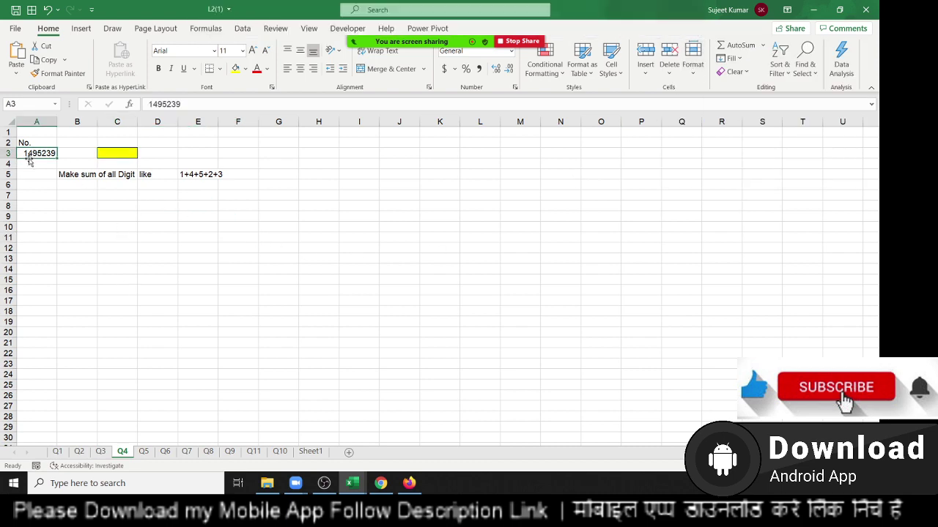
click(180, 178)
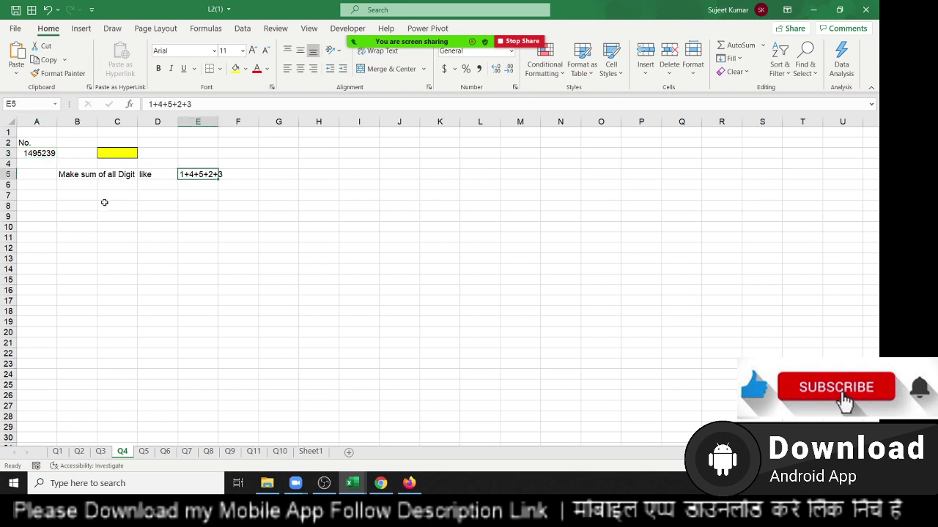
click(112, 153)
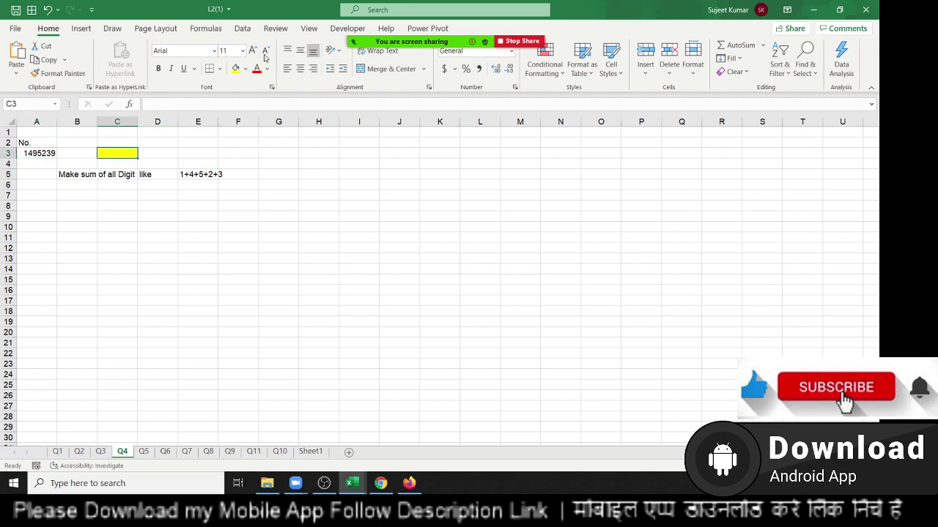
click(350, 28)
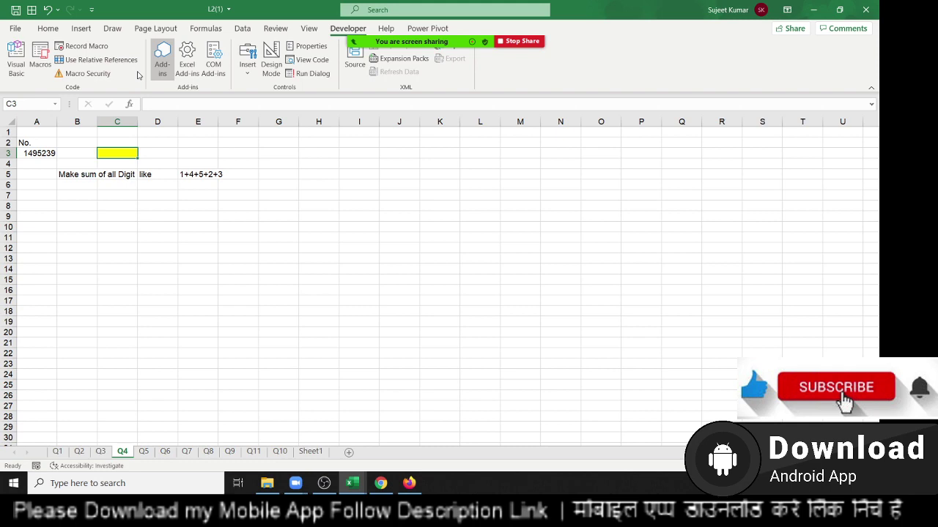
- Open the VBA editor and add a new line below the en function in Module2
click(15, 63)
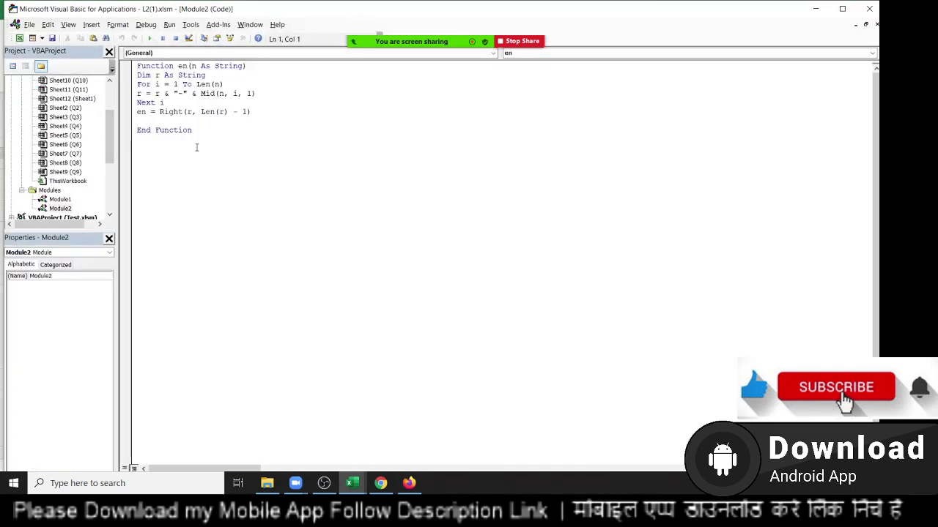
scroll(96, 170, up, 2)
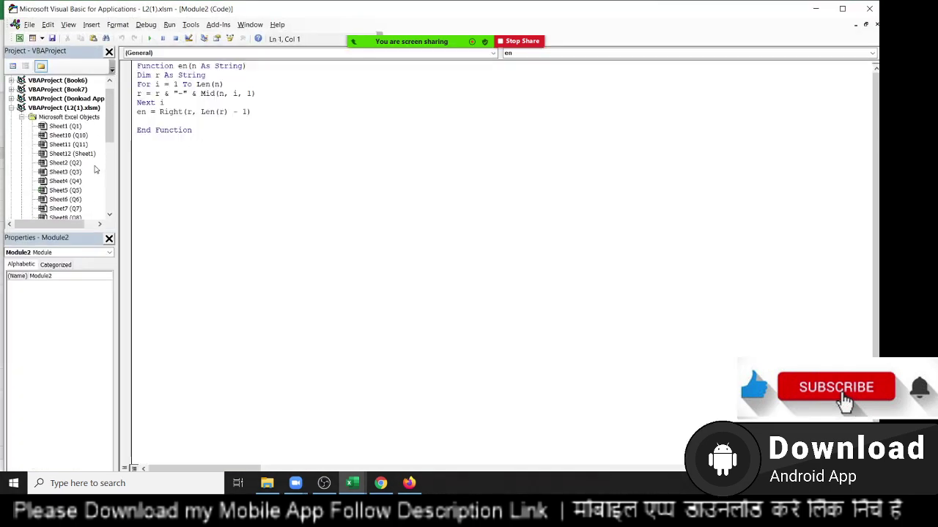
scroll(94, 170, down, 1)
scroll(94, 170, down, 1)
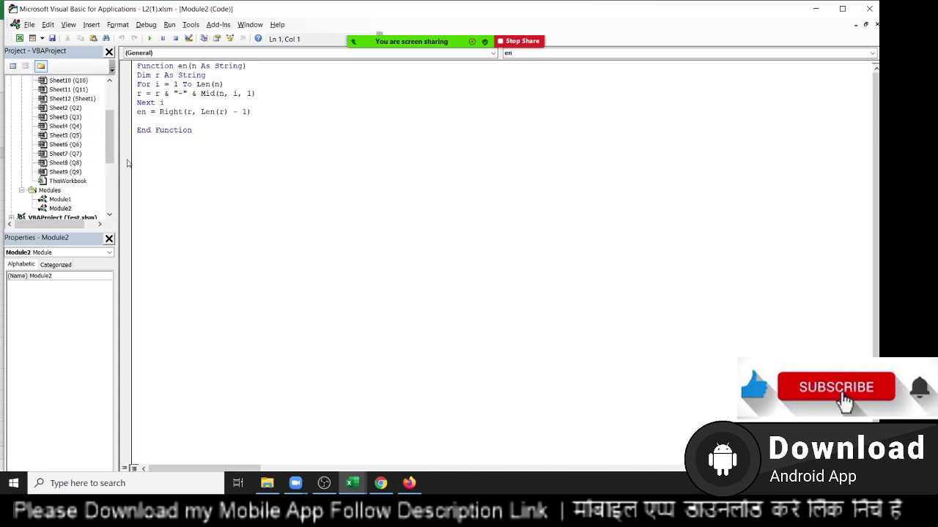
click(171, 159)
key(Return)
- Declare Function SUMN(n As Long), creating an empty SUMN … End Function block
text(fu)
text(nction )
text(SUN)
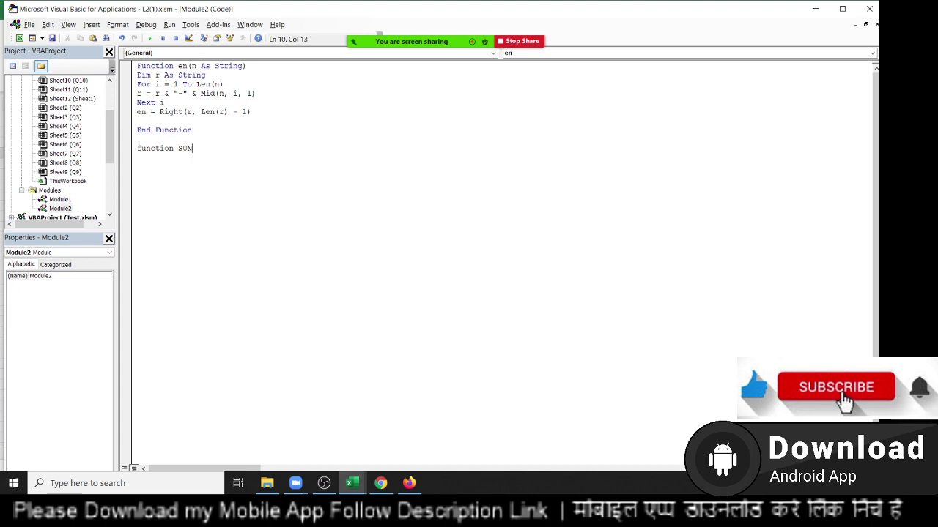
key(BackSpace)
text(M)
text(N)
text((n as )
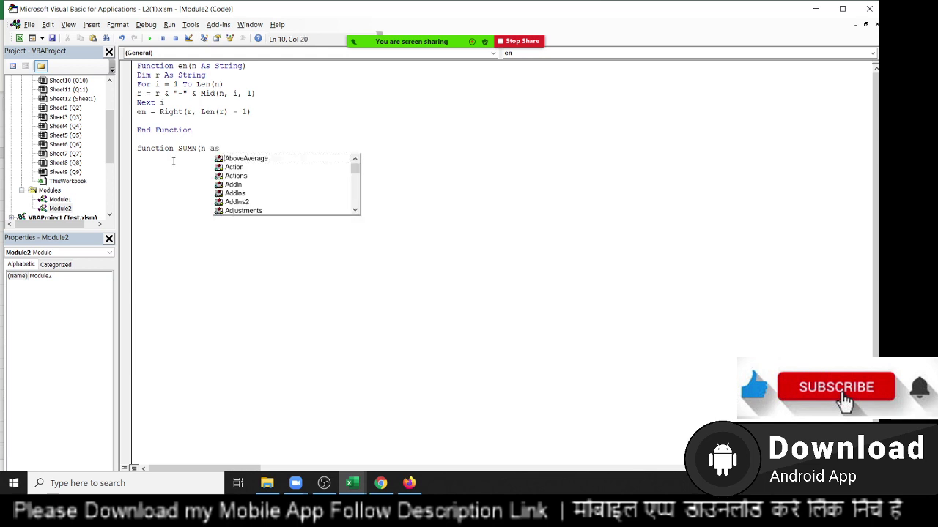
text(long)
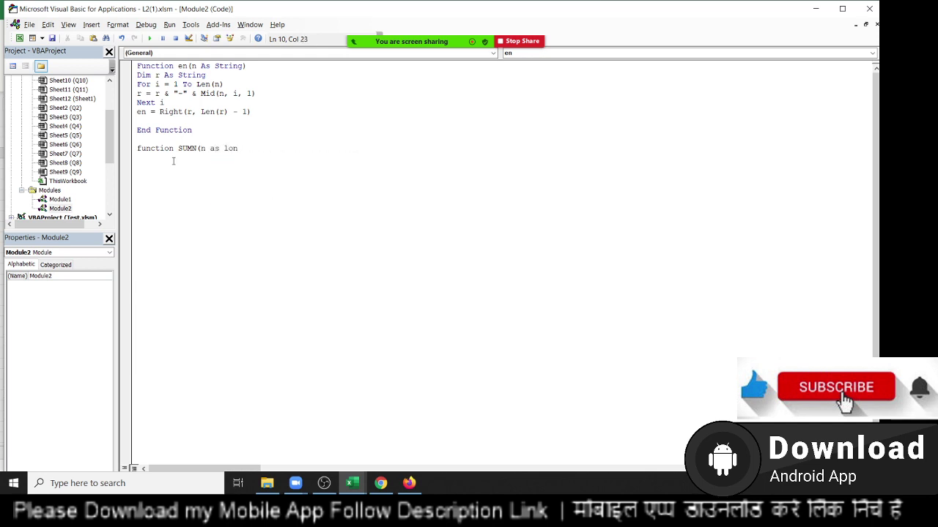
click(172, 165)
key(Return)
text())
key(Return)
key(Return)
key(Return)
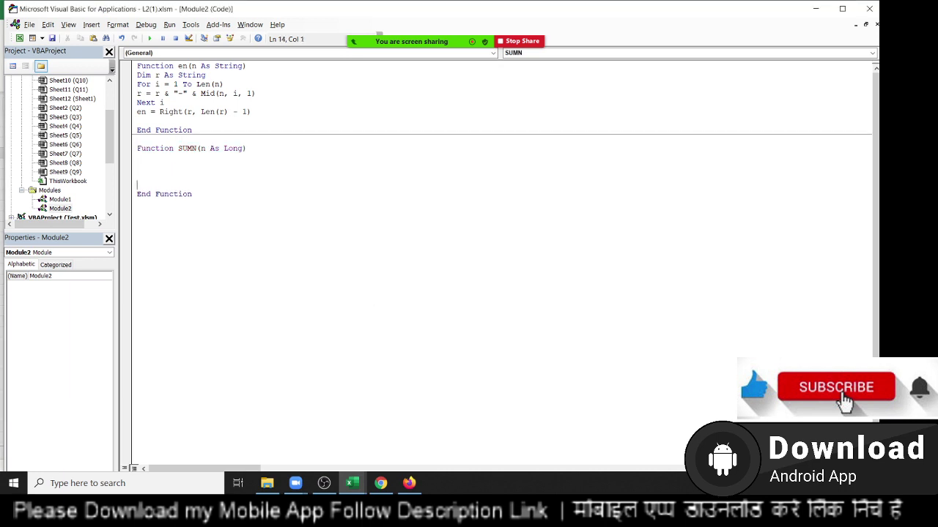
- Add a For i = 1 To Len(n) … Next i loop inside SUMN
click(137, 166)
text(fo)
text(r )
text(=)
text(1 to )
text(1em)
text(n)
text((n)
text())
click(216, 166)
key(BackSpace)
key(Return)
text(next )
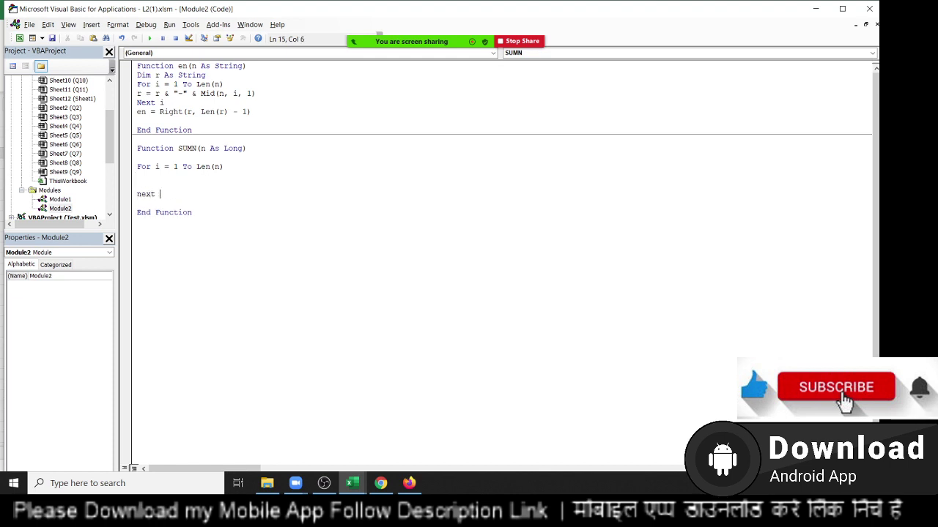
text(i)
key(Return)
key(Up)
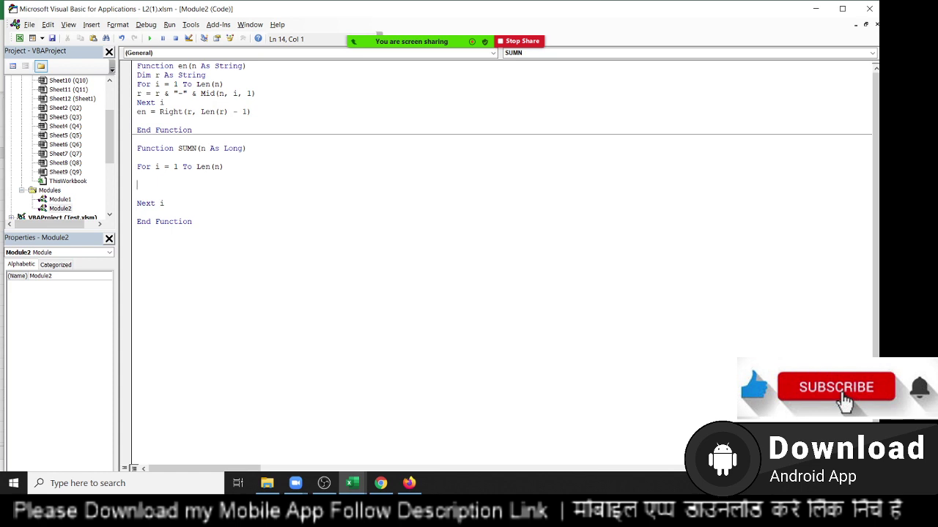
- Declare Dim r As Long and begin the accumulator r = r + Val(Mid(n, i, 1)) inside the loop
key(Up)
key(Up)
key(Up)
key(Return)
key(Up)
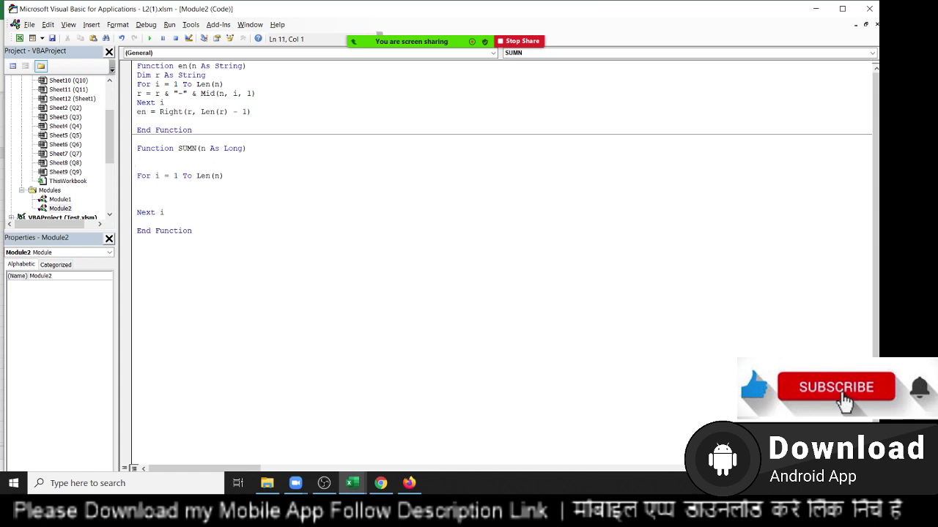
text(dim)
text(r as )
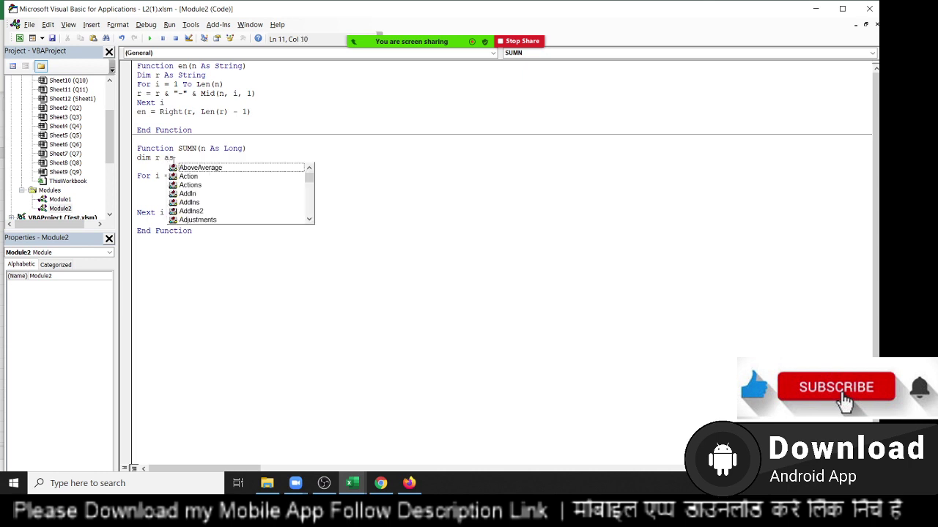
text(long)
key(Down)
key(Down)
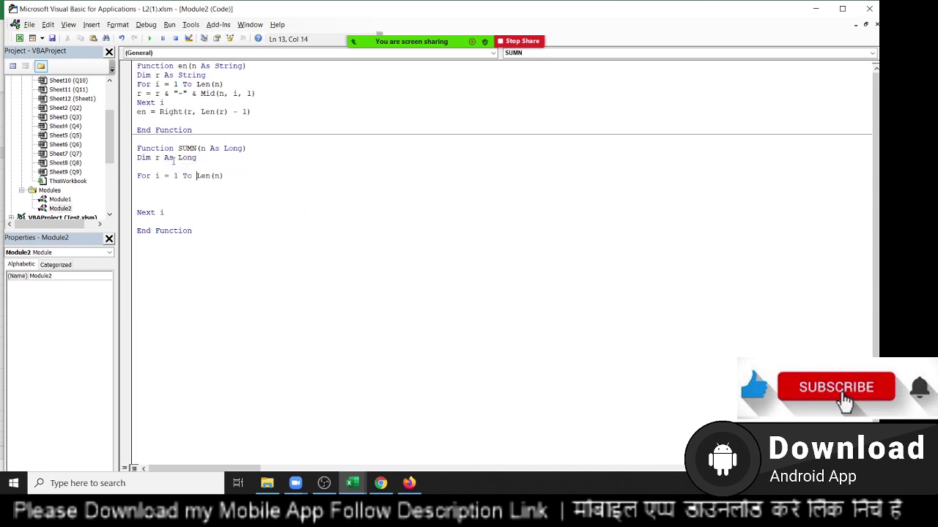
text(r=r)
text(+1)
key(BackSpace)
text(m)
key(BackSpace)
text(val)
text(()
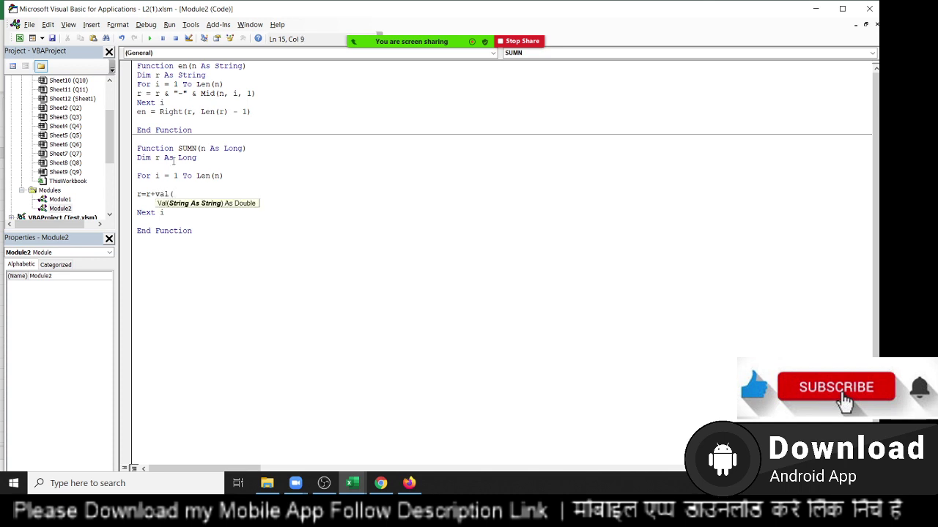
text(mid()
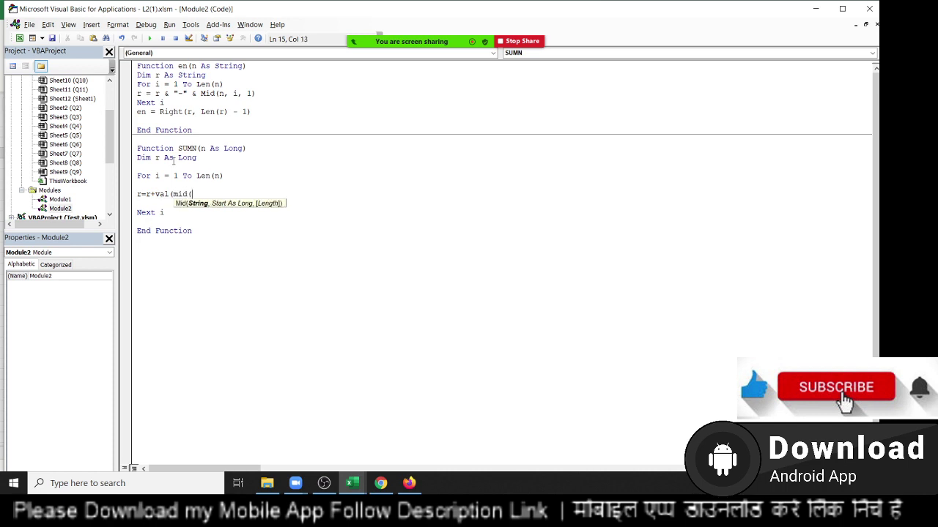
text(n)
text(,)
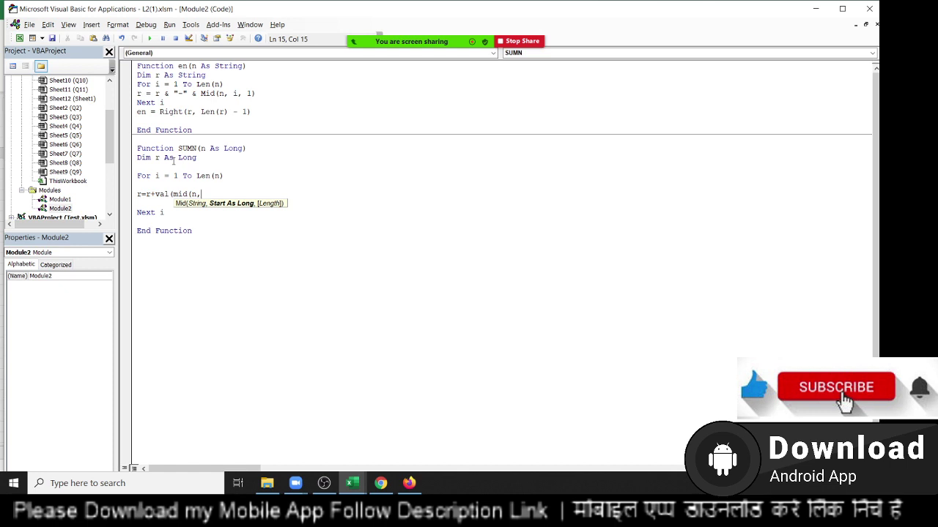
text(i,1)
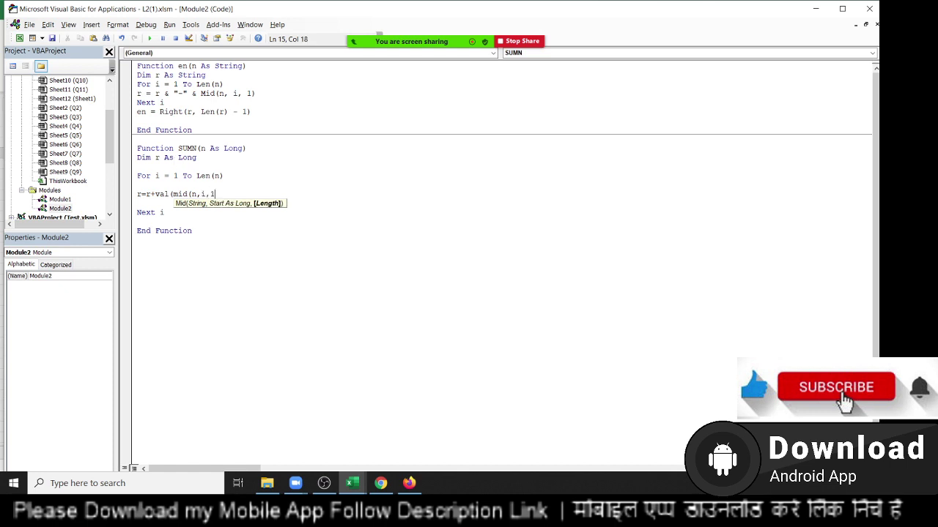
text()))
- Complete r = r + Val(Mid(n, i, 1)), add SUMN = r after Next i, and return to Excel
key(Down)
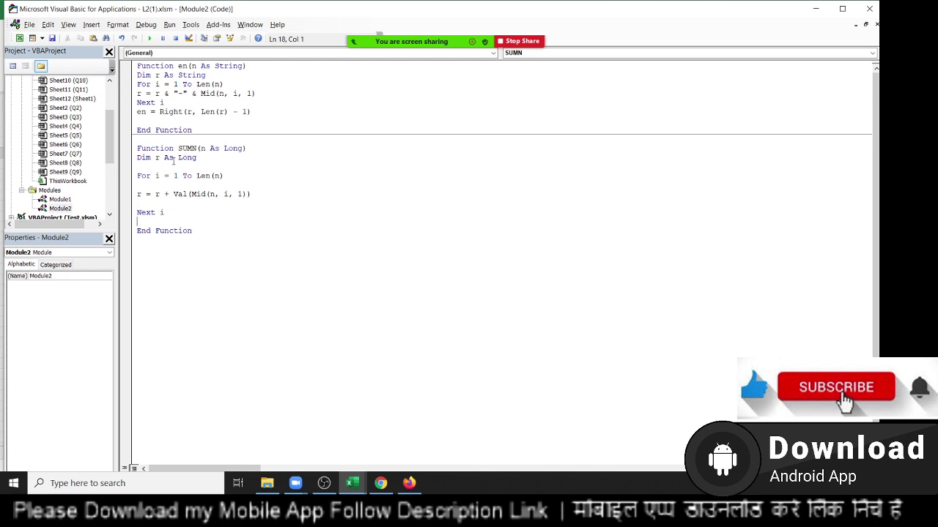
key(Return)
key(Return)
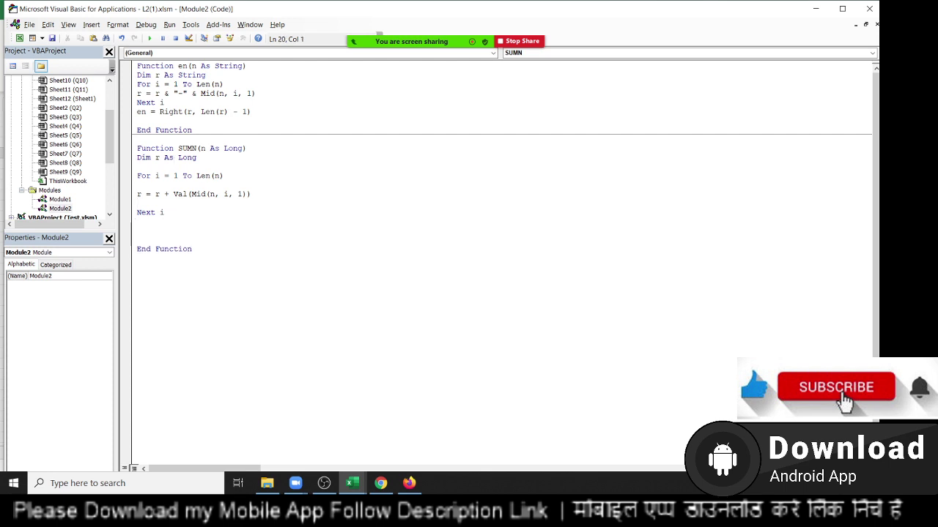
click(137, 230)
text(r)
key(BackSpace)
text(Sum)
text(n)
text( = r)
key(Up)
drag(190, 195, 256, 195)
key(alt+F11)
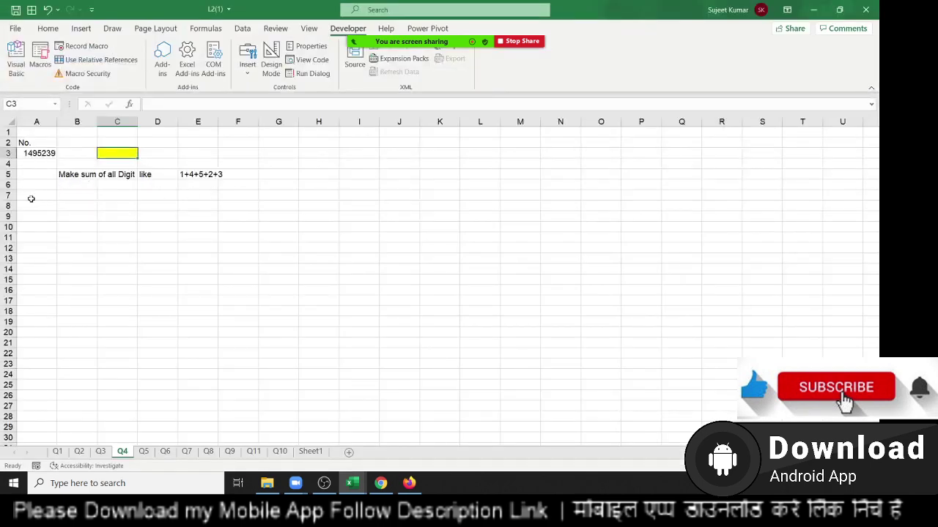
- Copy 1495239 from A3 into A8 and enter =LEN(A8) in B8, showing 7
click(38, 155)
key(ctrl+c)
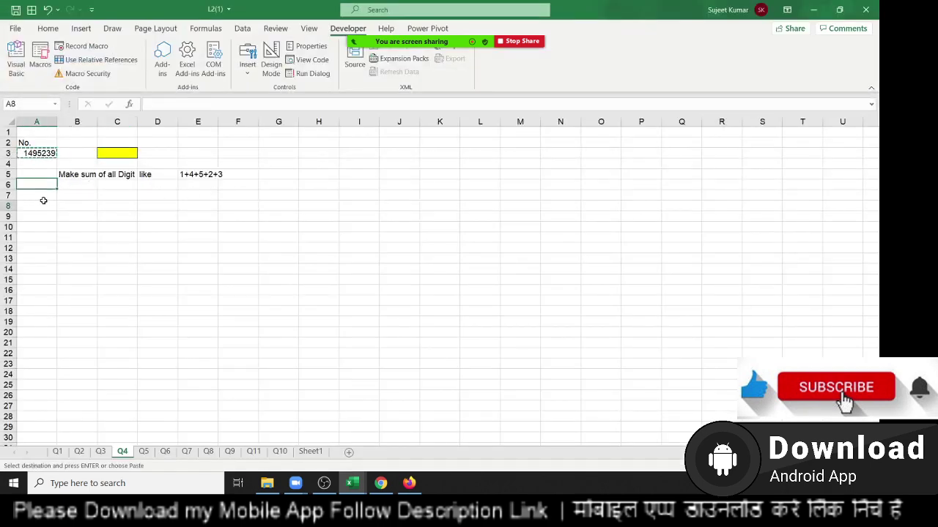
click(41, 206)
key(ctrl+v)
click(77, 206)
text(=)
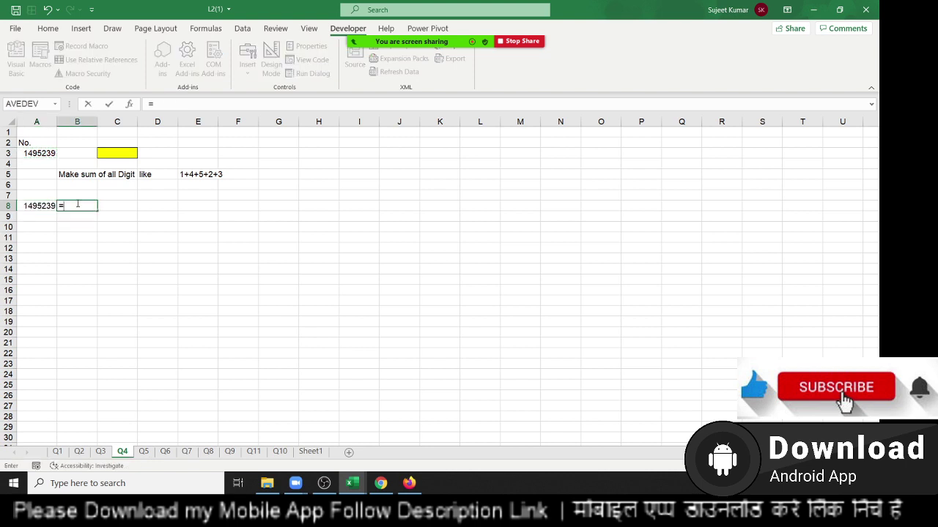
text(le)
key(Down)
key(Down)
key(Up)
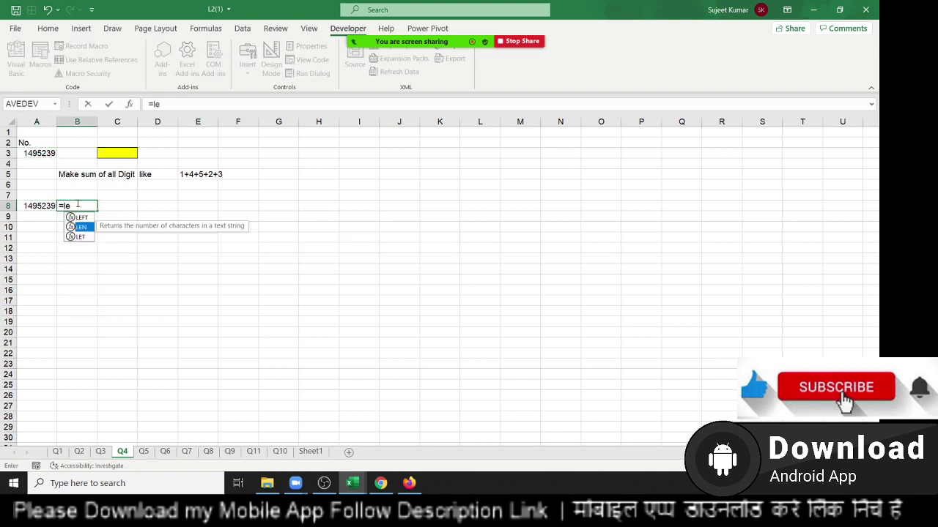
key(Tab)
key(Left)
key(Return)
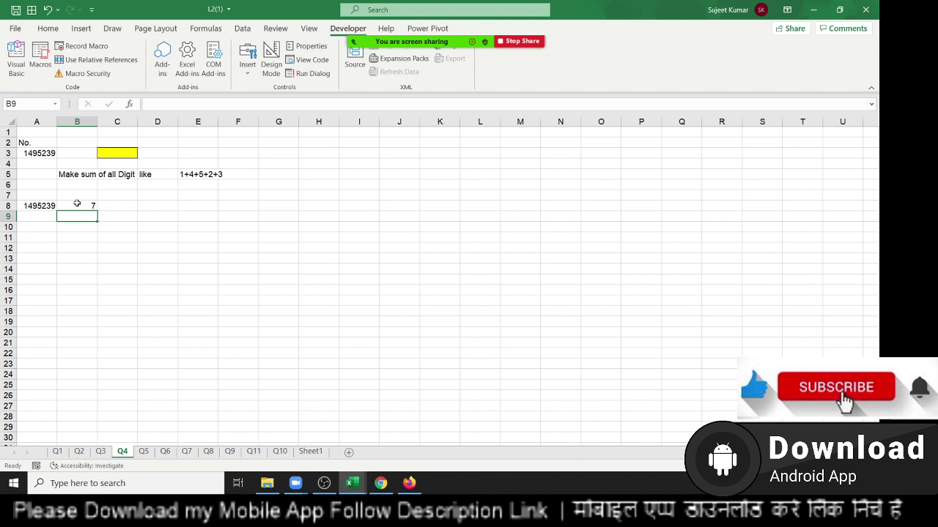
- Enter =MID(A8,1,1) in B10 to extract the first digit, 1
key(Down)
text(=)
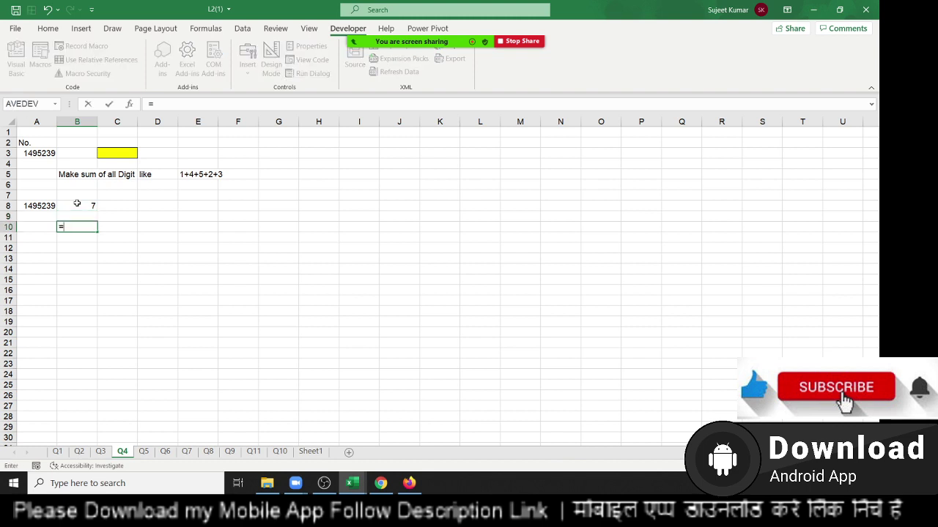
text(mid()
key(Left)
key(Up)
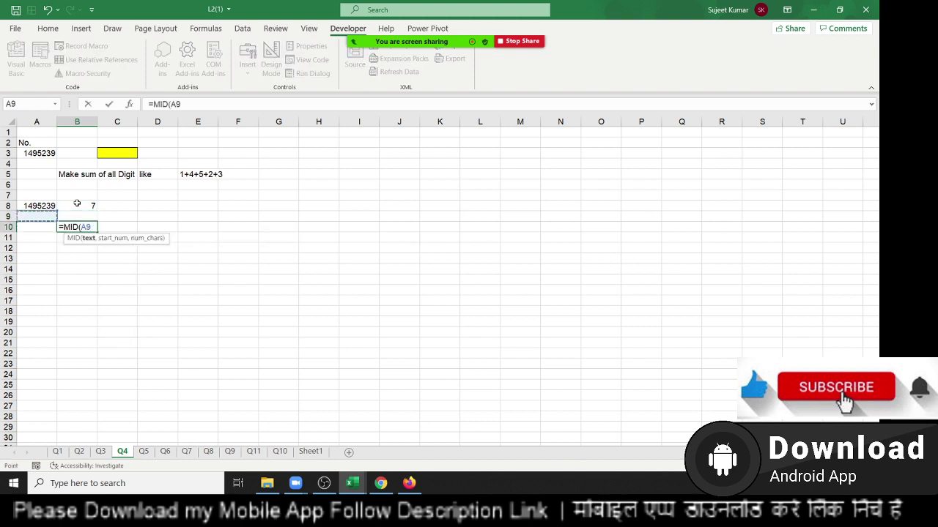
key(Up)
text(,)
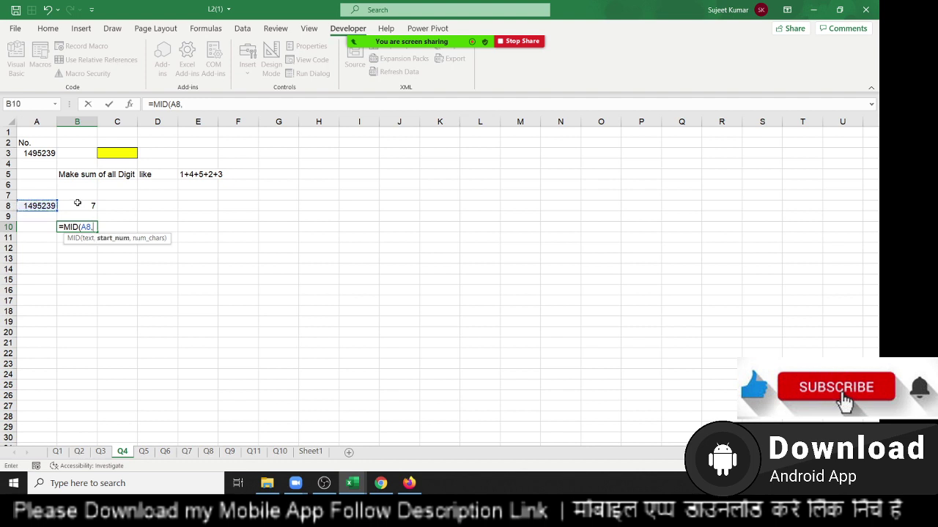
text(1,1)
key(Return)
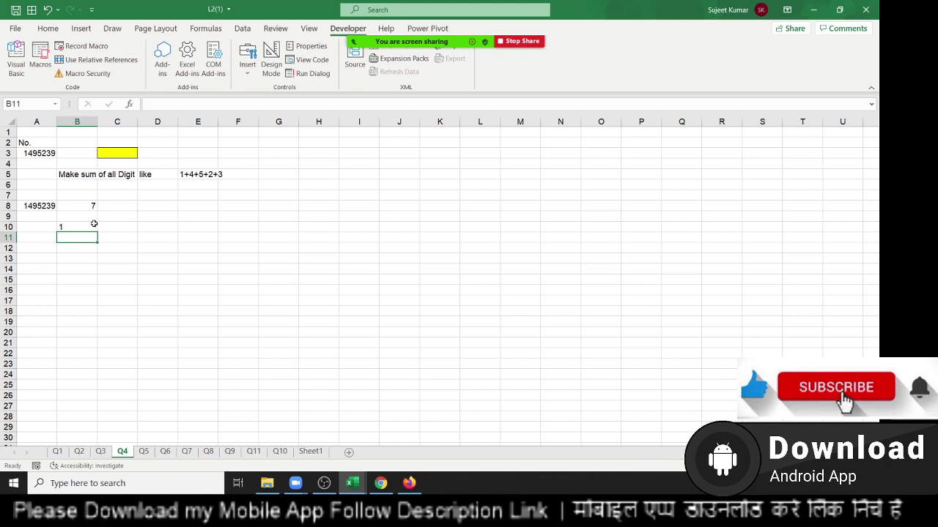
text(=mi)
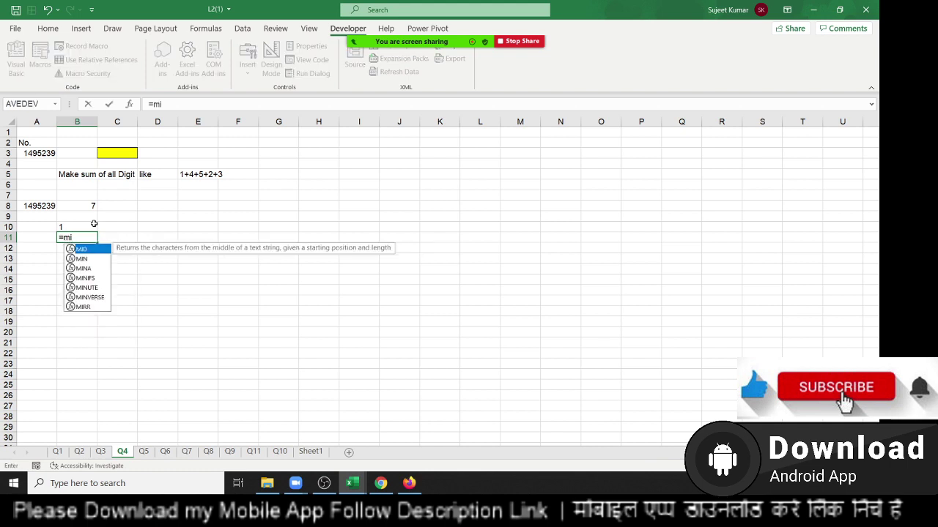
text(d()
- Enter =MID(A8,2,1) in B11 and the running total =B11+B10 in C11, giving 5
click(94, 219)
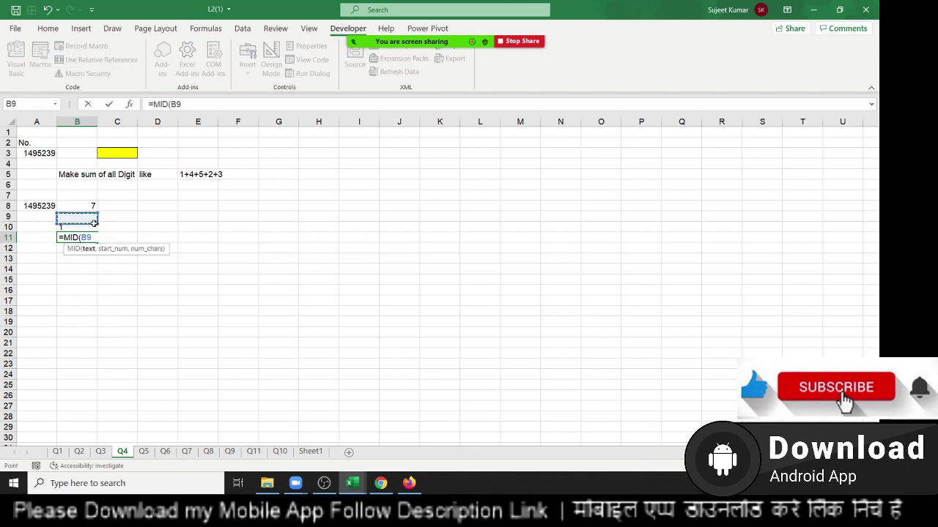
key(Up)
key(Left)
text(,)
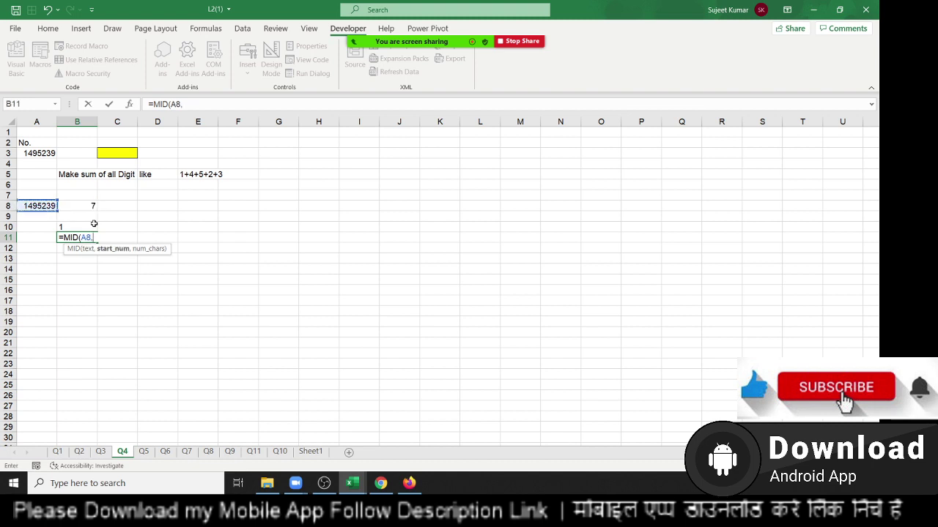
text(2,1)
key(Return)
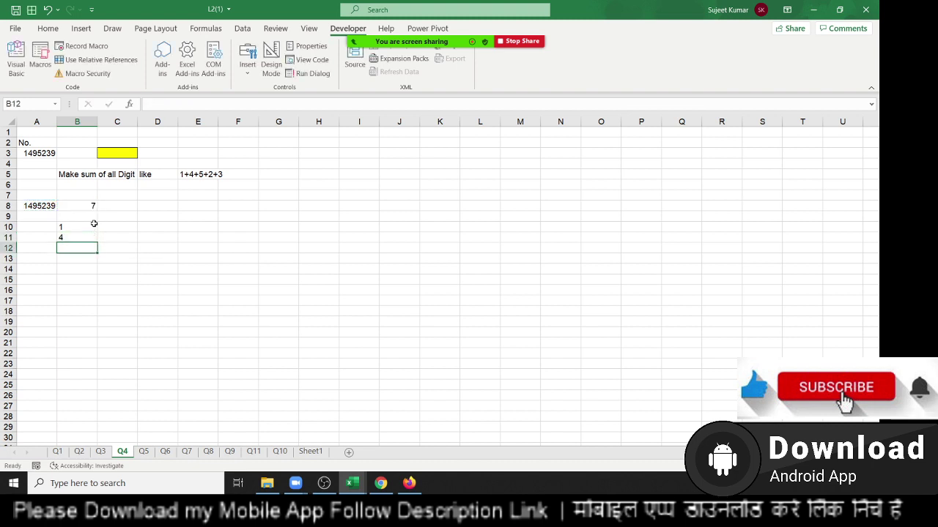
key(Up)
key(Right)
text(=)
key(Left)
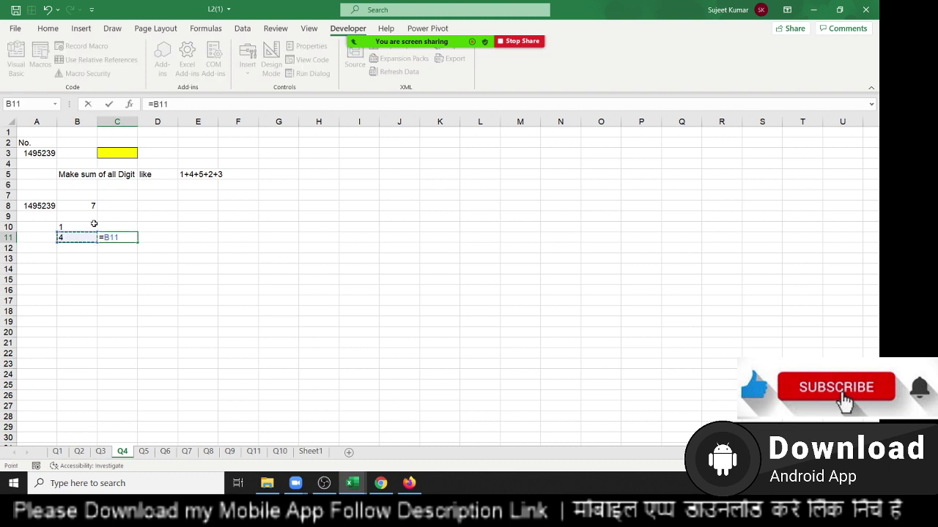
text(+)
key(Left)
key(Up)
key(Return)
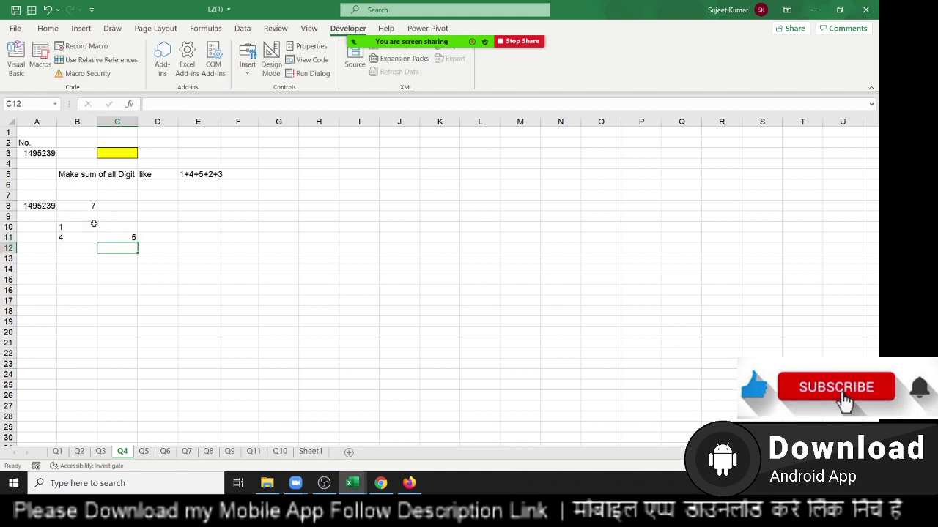
- Enter =MID(A8,3,1) in B12 and the running total =B12+C11 in C12, giving 14
key(Left)
text(=mid)
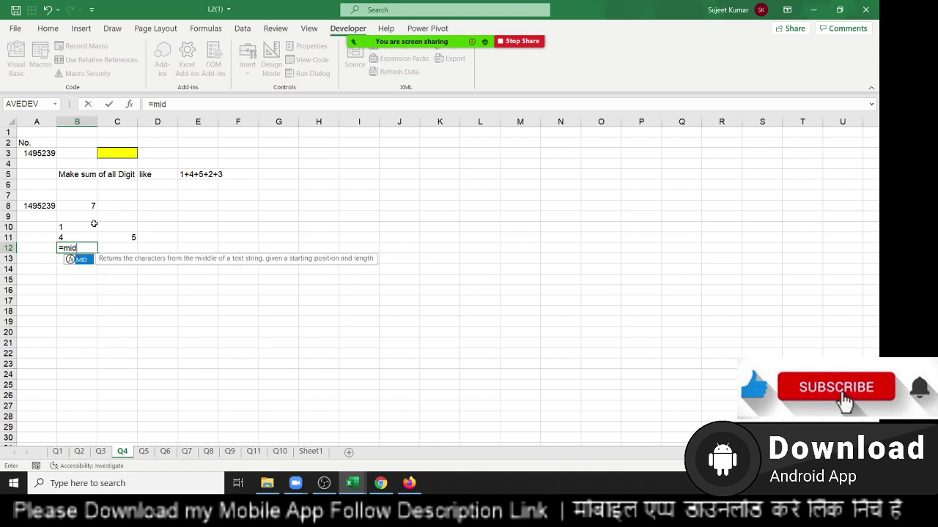
key(Tab)
key(Up)
key(Up)
key(Up)
key(Up)
key(Left)
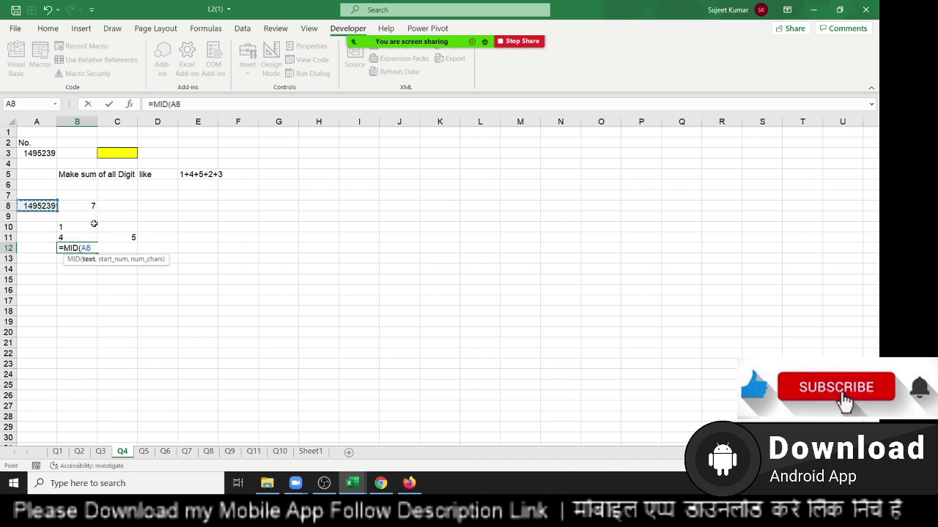
text(,3,)
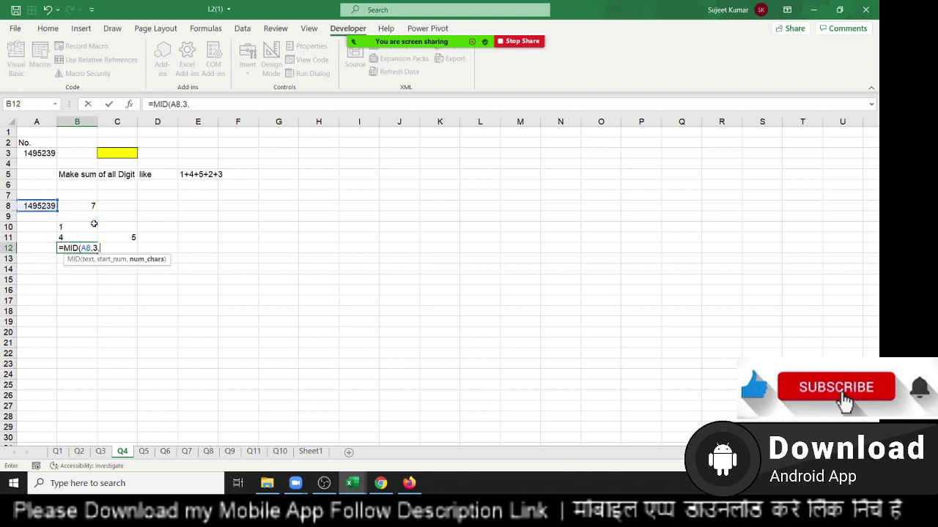
text(1))
key(Return)
key(Up)
key(Right)
text(=)
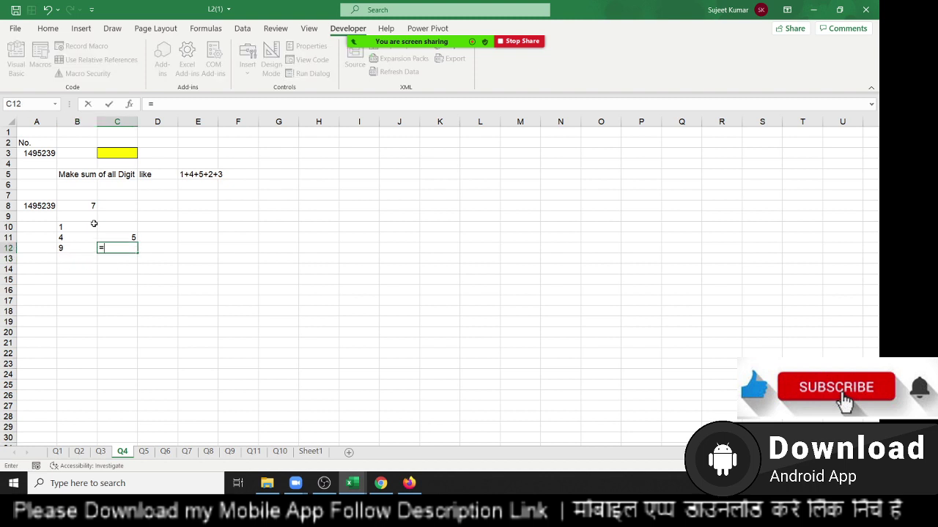
key(Left)
text(+)
key(Up)
key(Return)
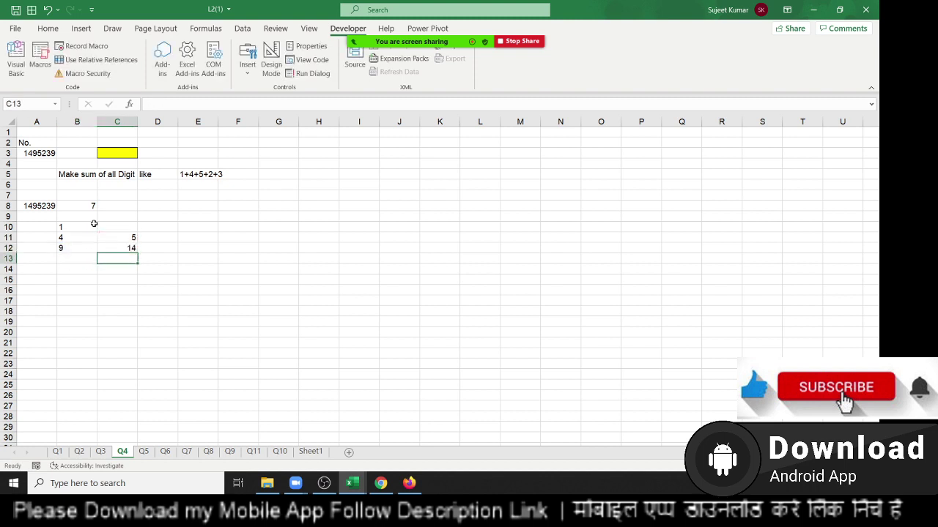
- Select the helper range A8:C12, then switch to the VBA editor
key(Up)
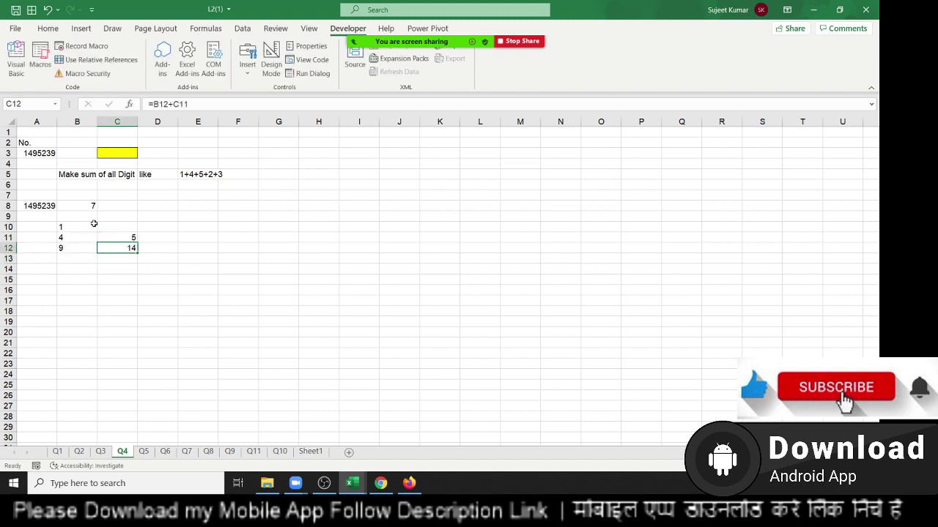
key(shift+Left)
key(shift+Left)
key(shift+Up)
key(shift+Up)
key(shift+Up)
key(shift+Up)
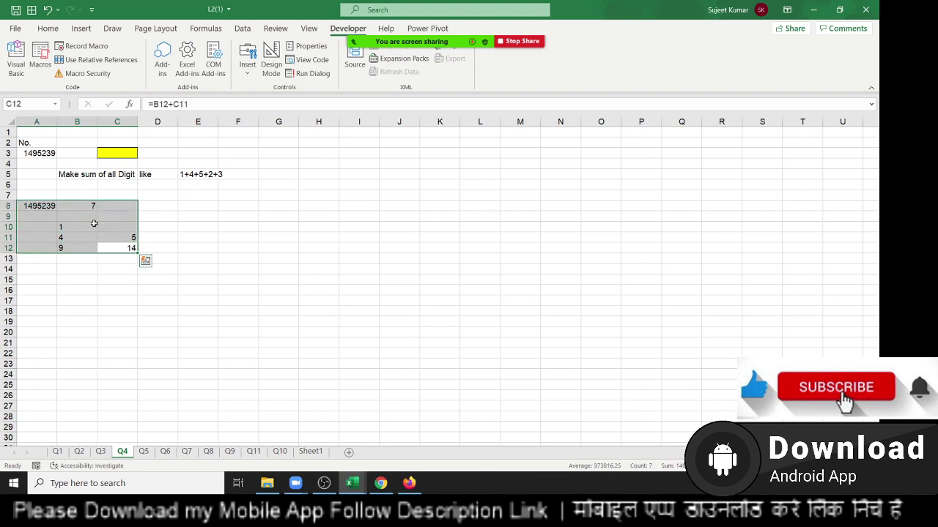
key(alt+F11)
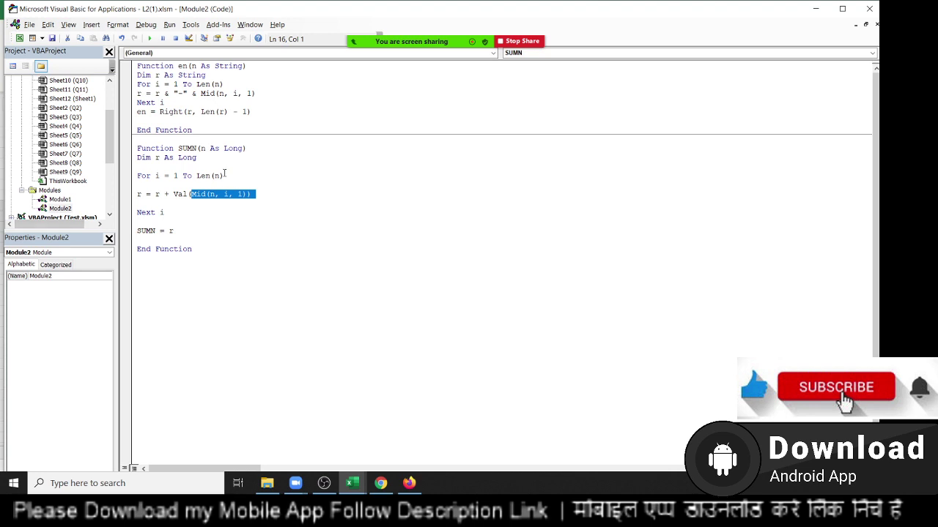
- Highlight Val in SUMN's digit-adding line, then return to the Q4 sheet
double_click(186, 194)
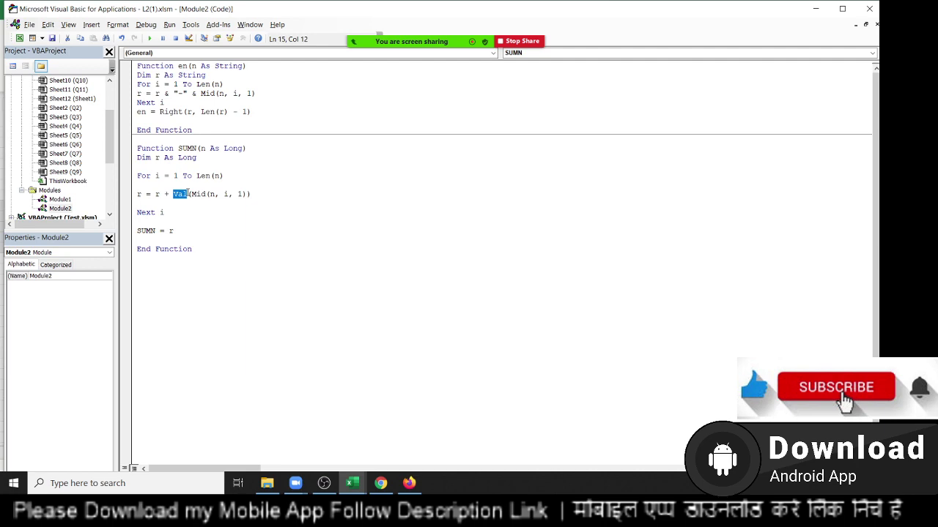
key(alt+F11)
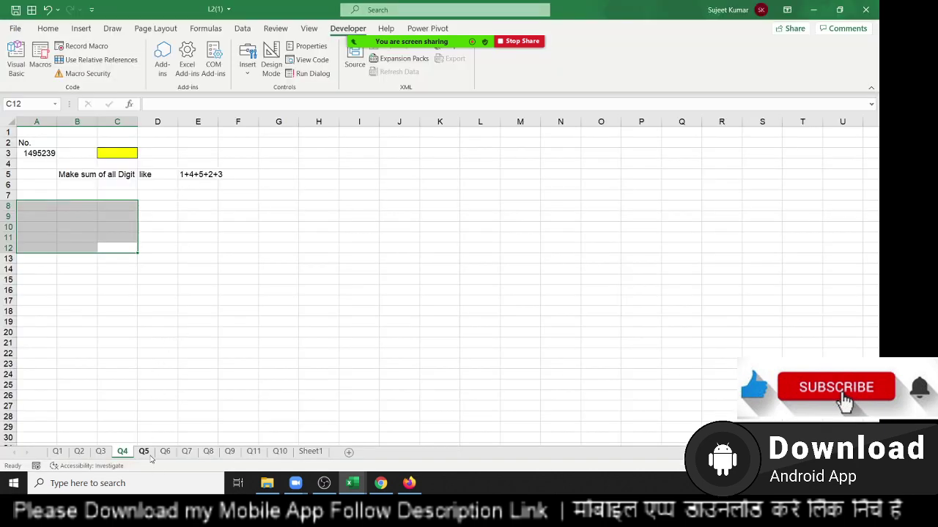
- On sheet Q5, clear the en formula from B3 and return to A3
click(149, 454)
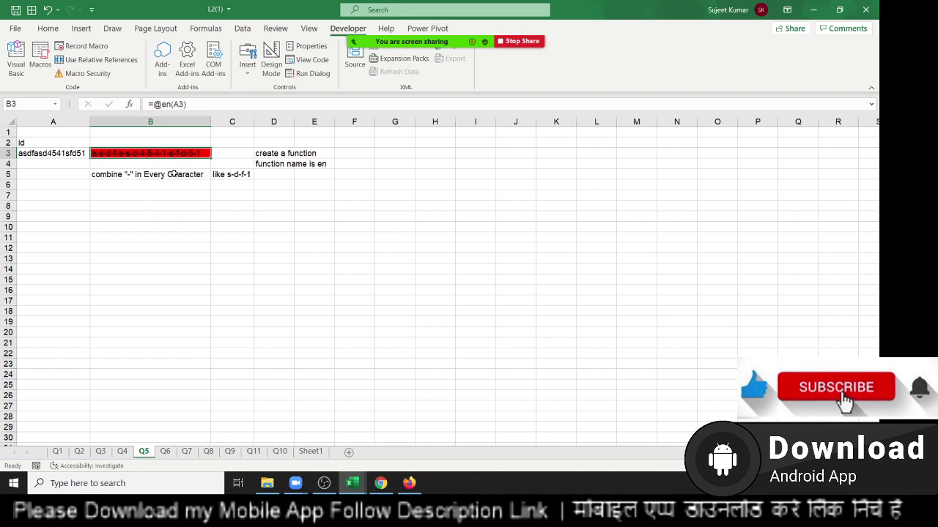
key(Delete)
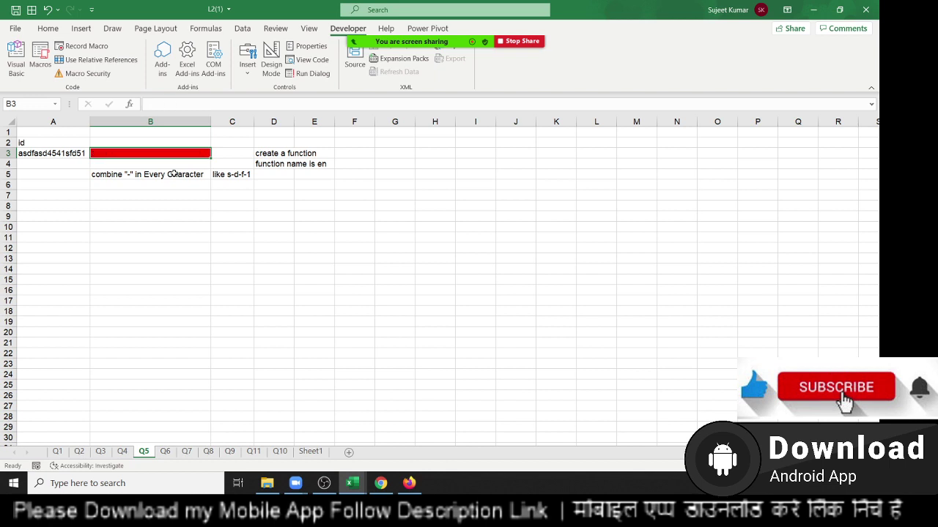
key(Down)
key(Down)
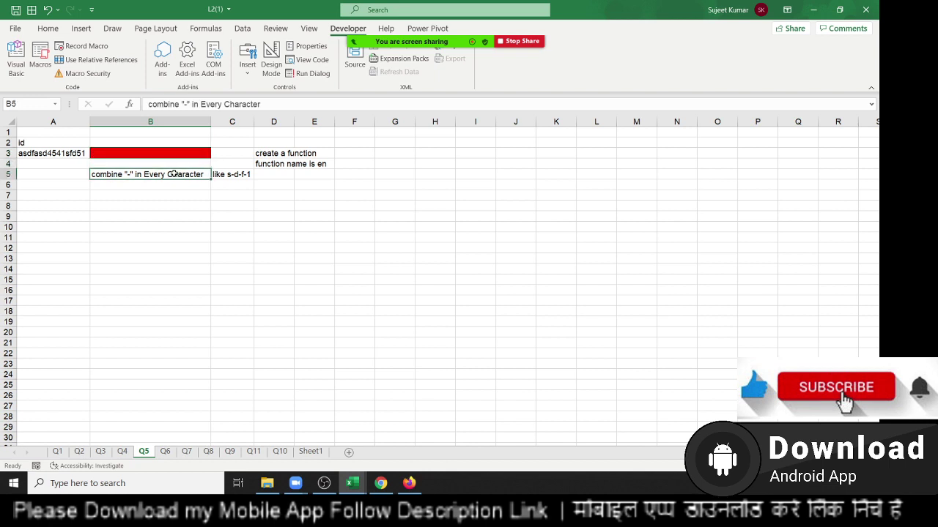
key(Up)
key(Up)
key(Left)
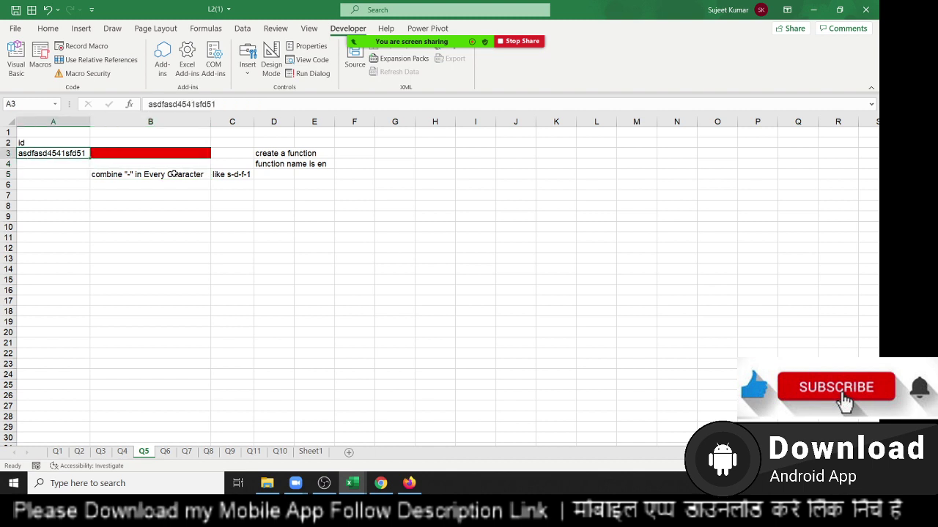
- Enter a sample name in A3 and its hyphen-separated letters in B3
text(Sujeet)
key(Tab)
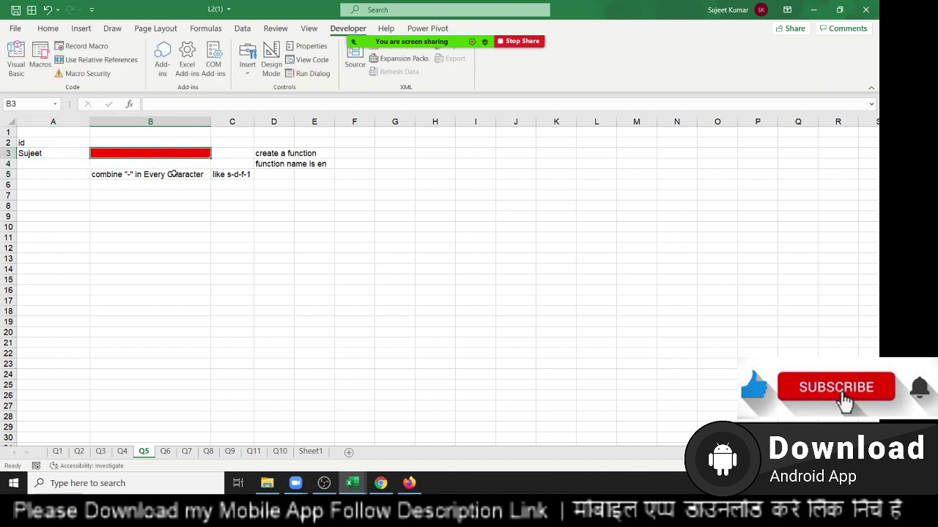
text(Su)
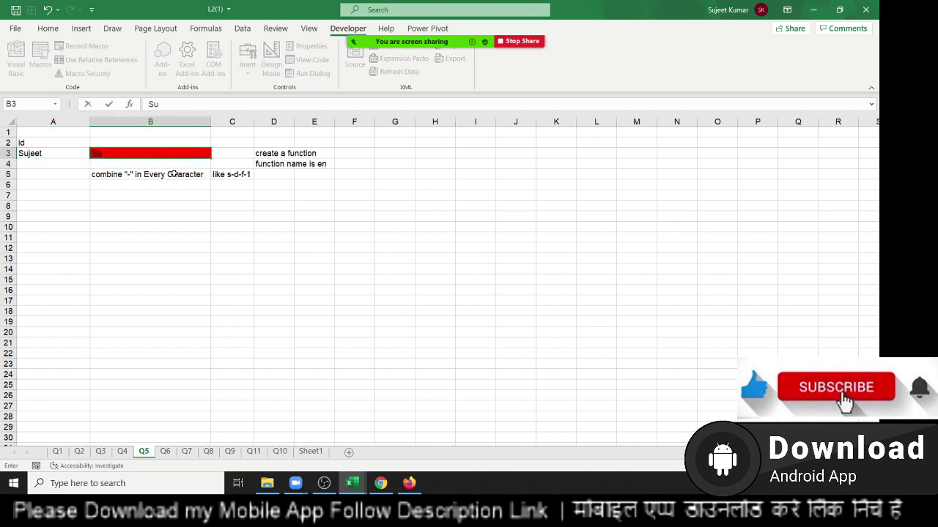
key(BackSpace)
text(-u-j-)
text(e-e-t)
key(Return)
key(alt+F11)
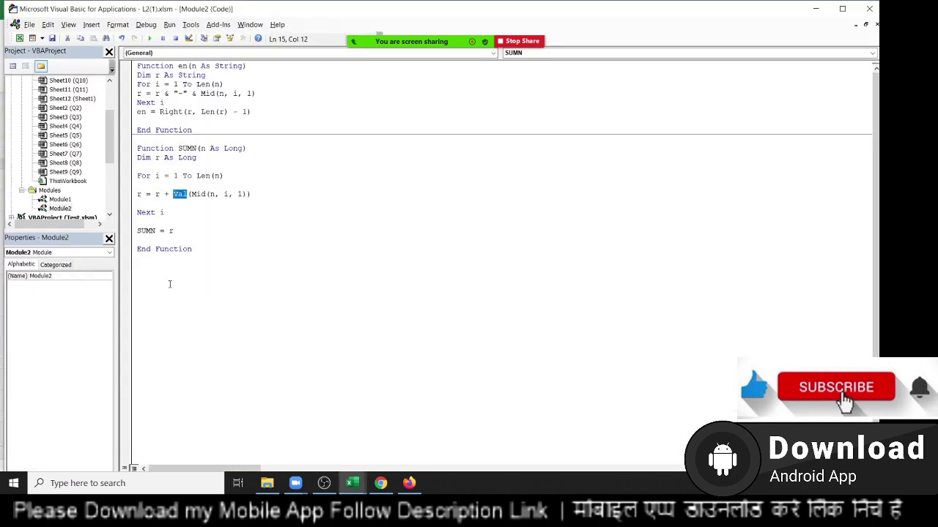
- Start a new Function INDS(n As String) below SUMN
click(169, 284)
text(functi)
text(on)
text(I)
text(N)
text(DS)
text((n as )
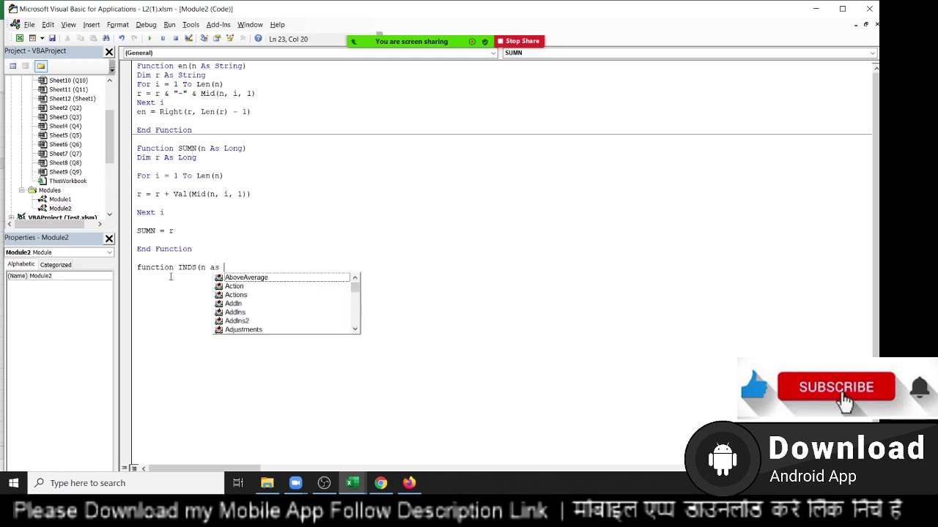
text(String))
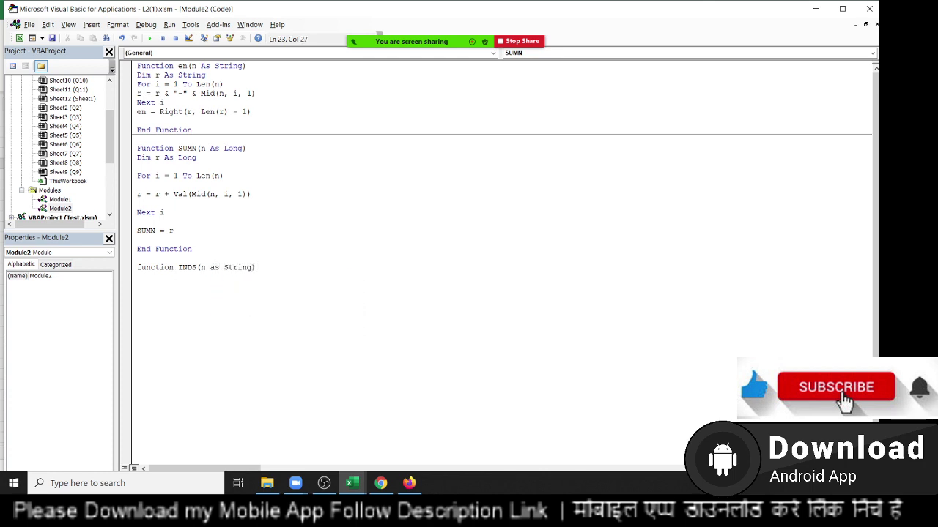
key(Return)
key(Return)
key(Return)
key(Return)
- Inside INDS, declare Dim r As String and begin For i = 1 To Len(n)
click(137, 286)
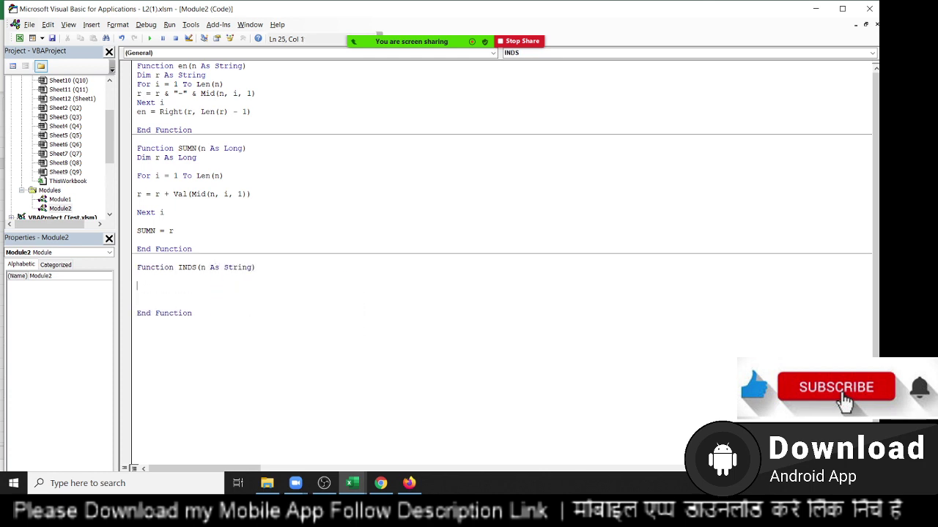
text(dim r as)
text( str)
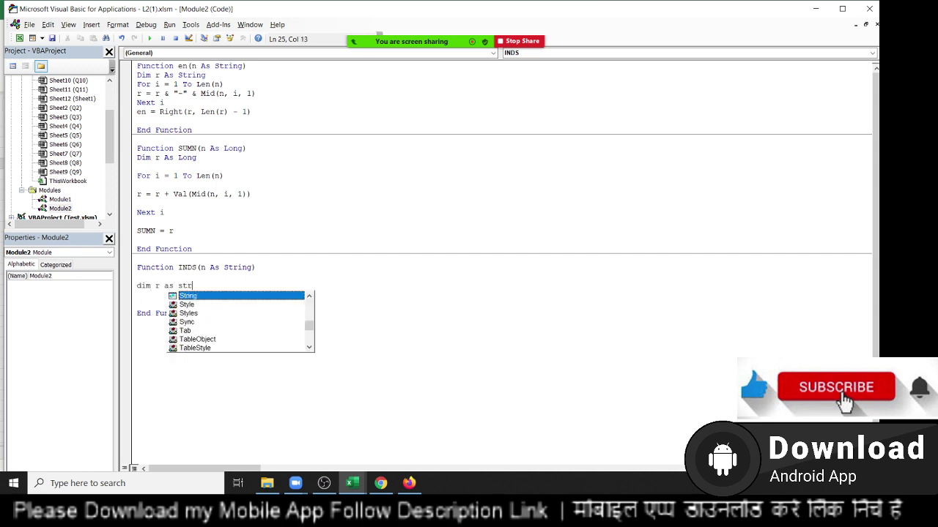
key(Tab)
key(Return)
key(Return)
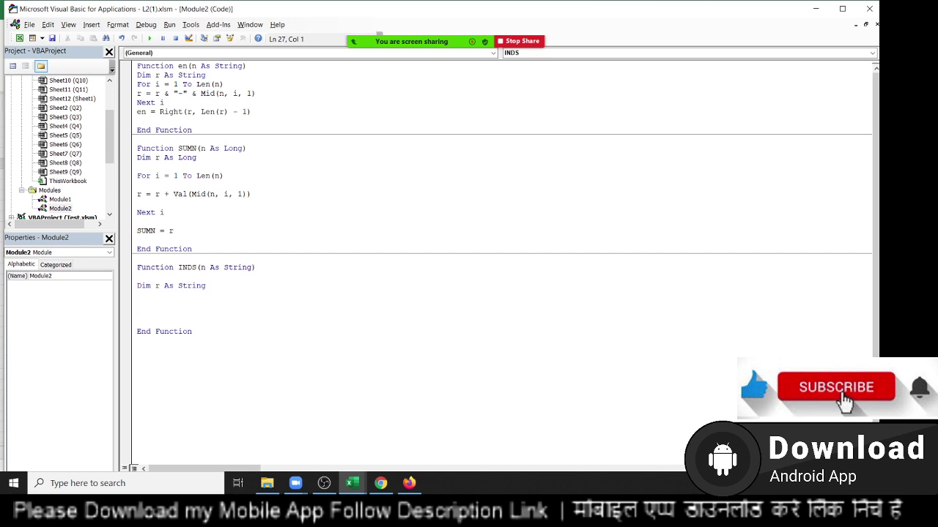
text(for i)
text( =1 t)
text(o len)
text((n))
key(Return)
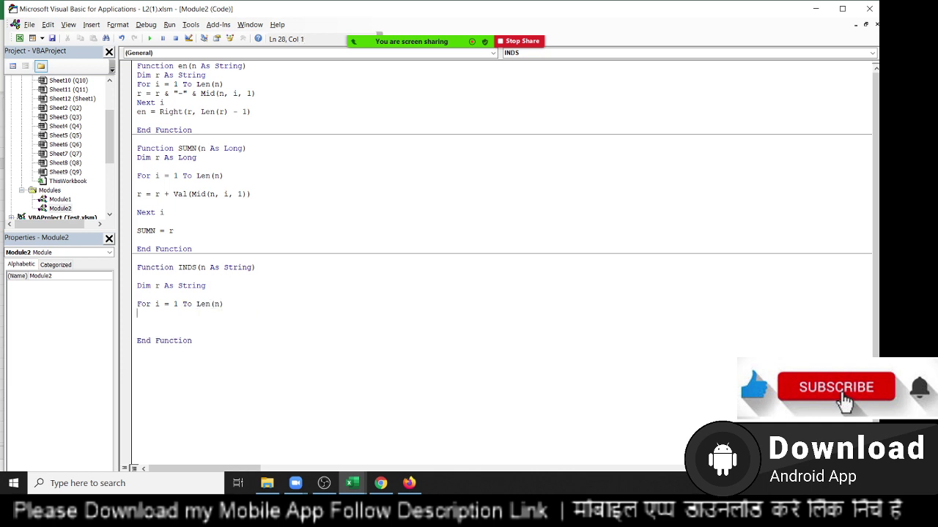
key(Return)
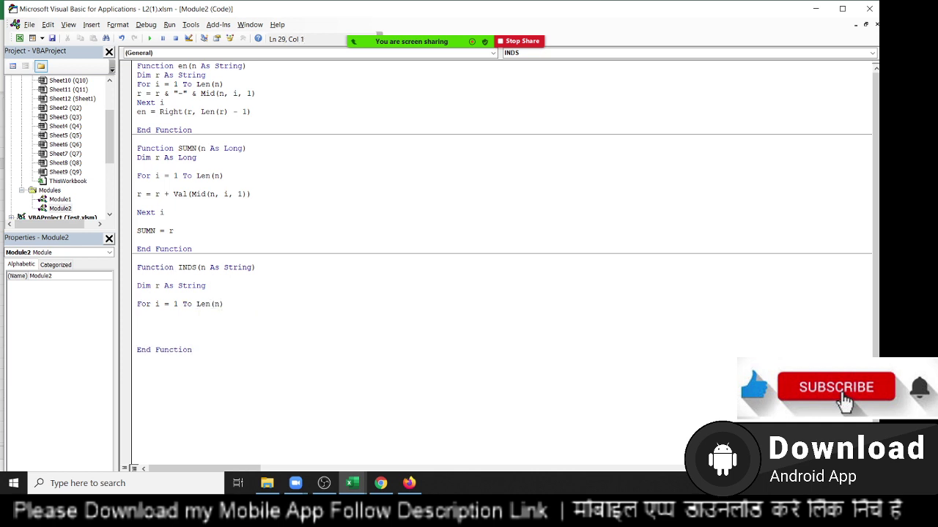
click(246, 194)
- Copy SUMN's accumulator line into the INDS loop and edit it to r = r & "-" * Mid(n, i, 1)
drag(253, 195, 128, 198)
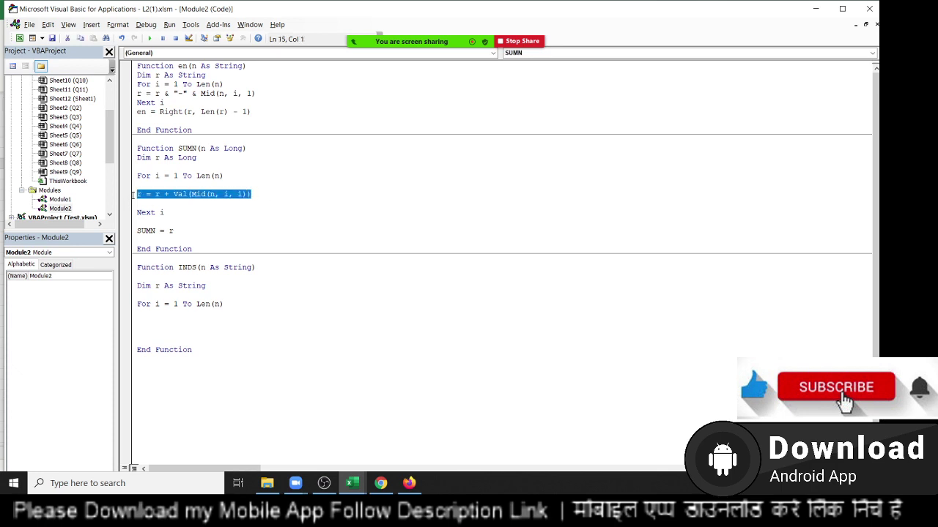
key(ctrl+c)
click(161, 314)
key(ctrl+v)
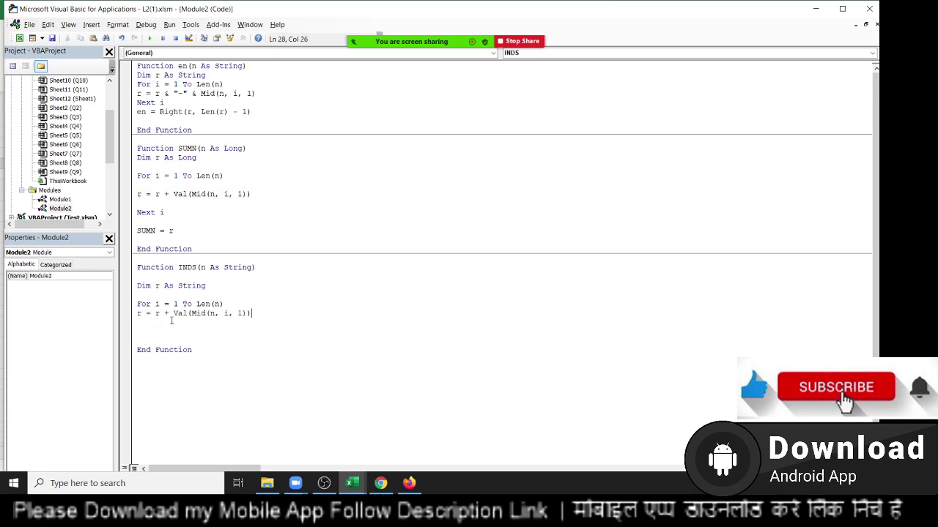
double_click(168, 314)
text(&"-)
text(")
text(*)
key(Right)
key(Delete)
key(Delete)
key(Delete)
key(Delete)
click(228, 313)
key(BackSpace)
- Close the INDS loop with Next i and return the result with INDS = r
key(Return)
text(next)
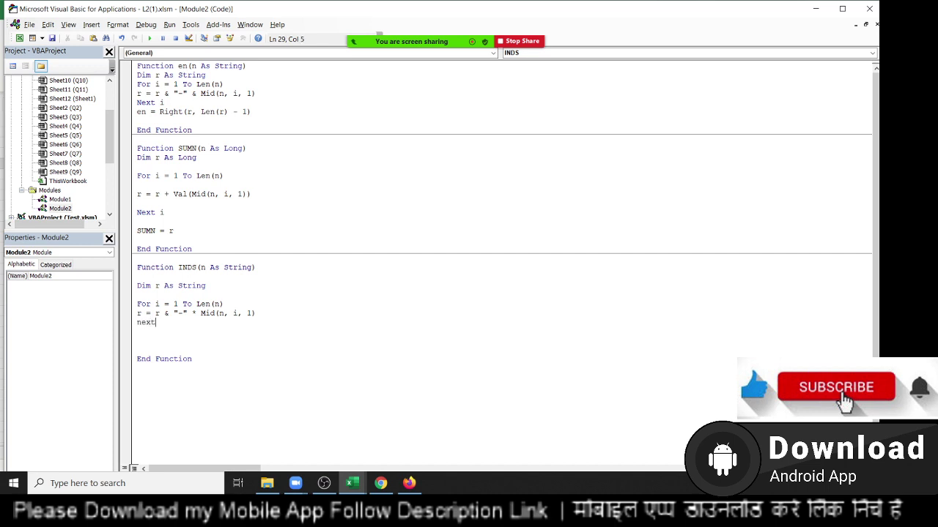
text(i)
key(Return)
text(I)
text(NDS = r)
key(Up)
- Clear cell B3 on sheet Q5 and start a formula there
key(alt+F11)
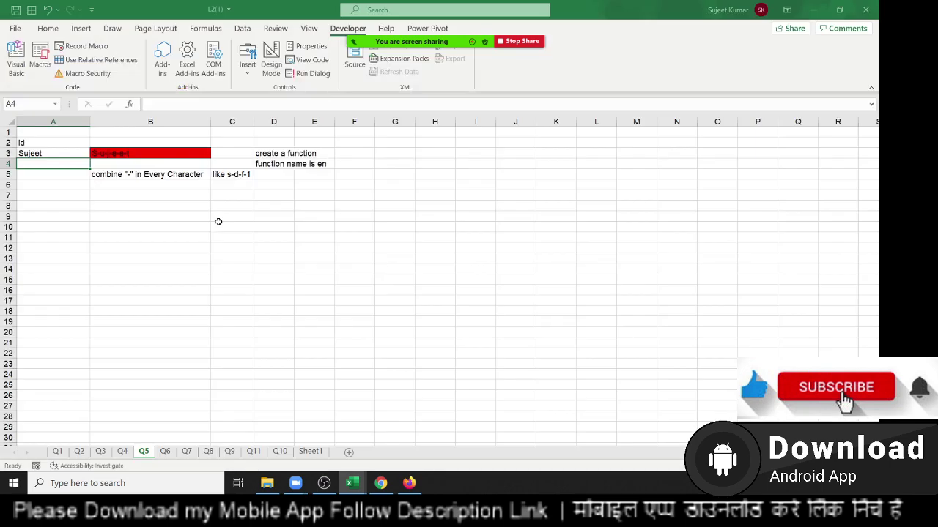
key(Up)
key(Right)
key(Delete)
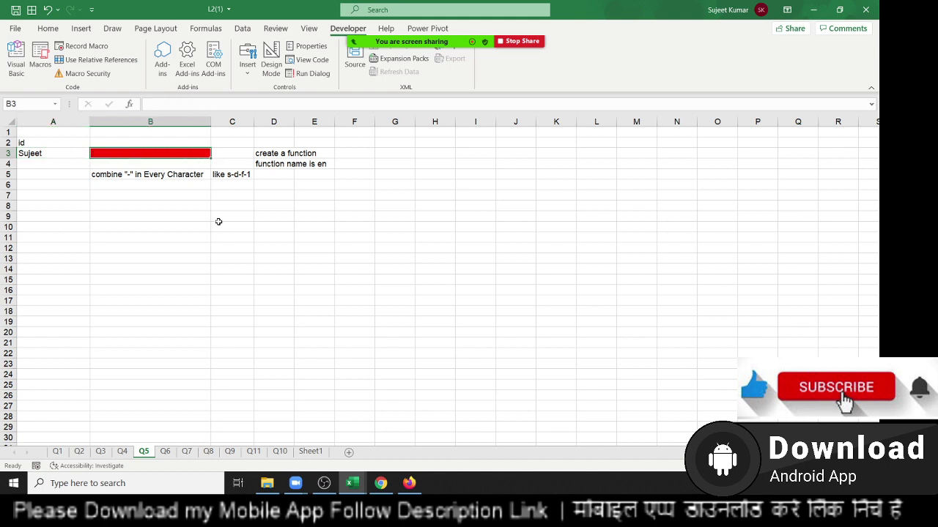
text(=n)
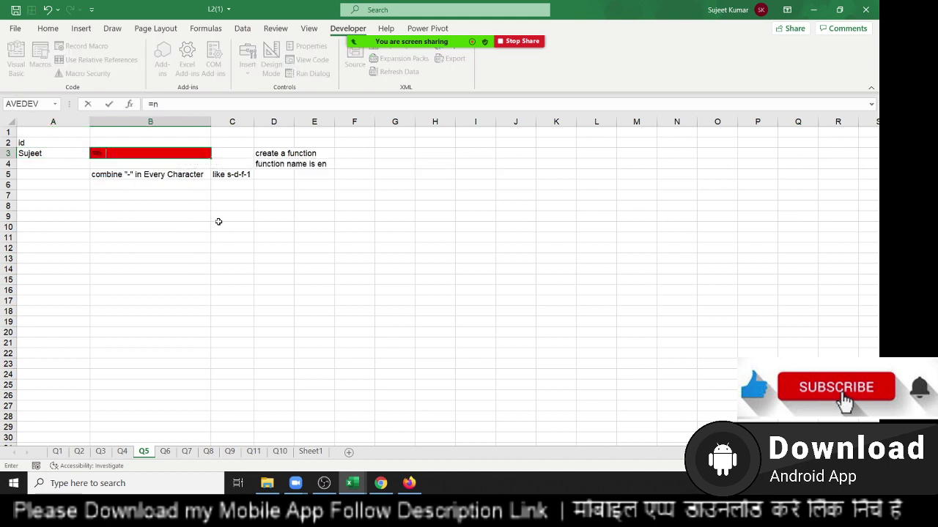
text(d)
key(BackSpace)
key(BackSpace)
text(d)
key(BackSpace)
text(s)
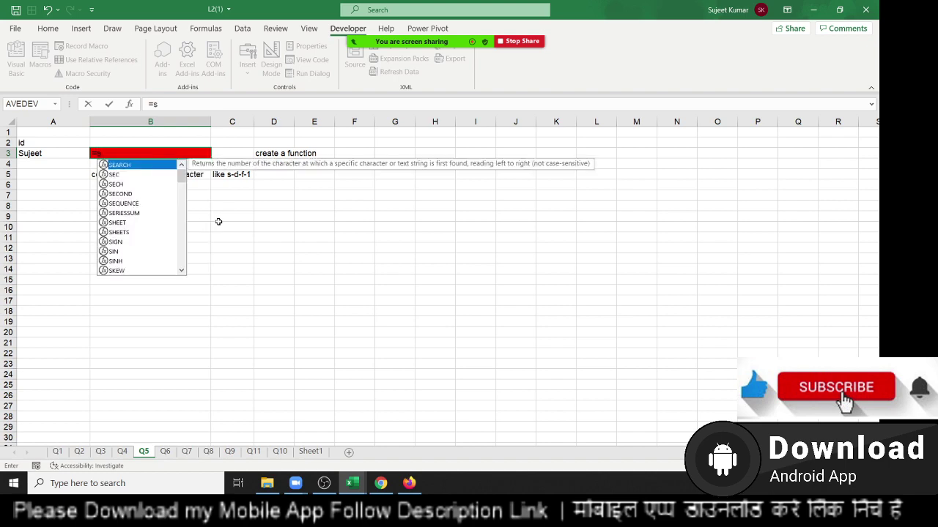
key(BackSpace)
- Enter =INDS(A3) in B3 from the autocomplete list; it returns #VALUE!
key(alt+F11)
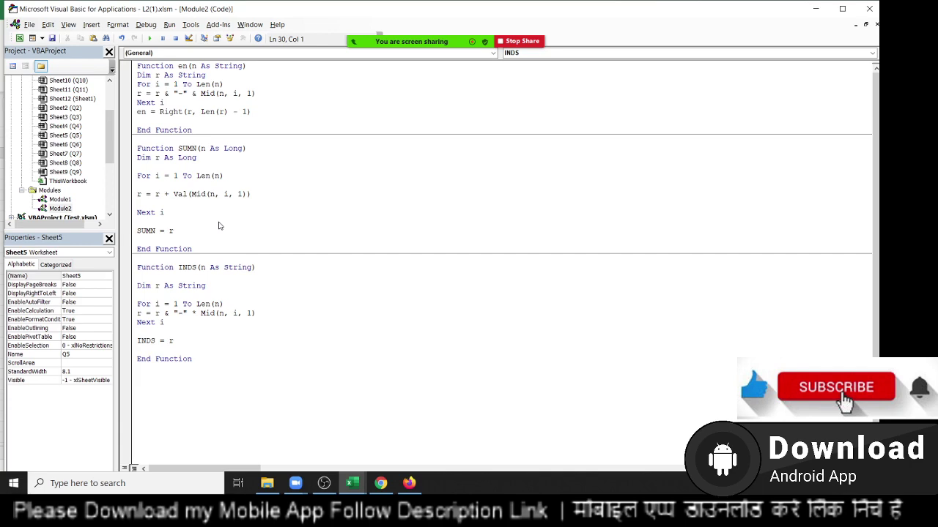
key(alt+F11)
text(=I)
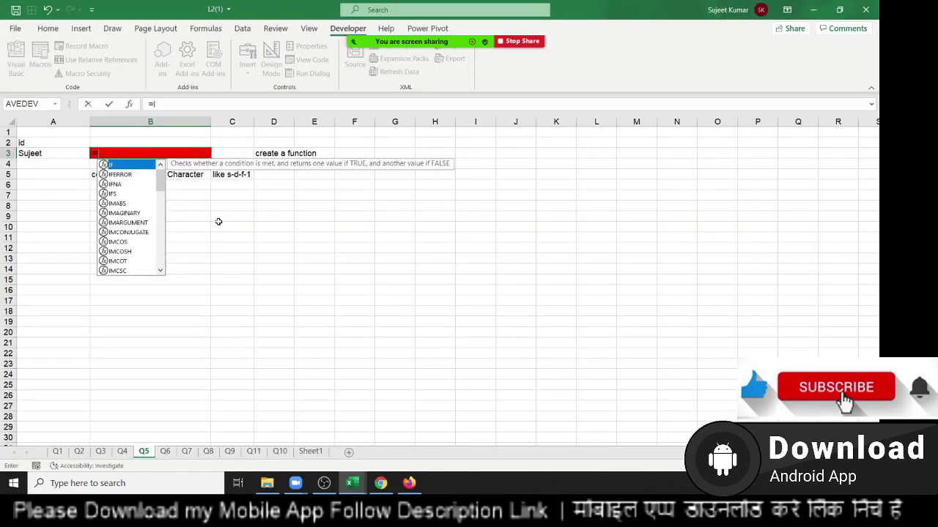
text(ND)
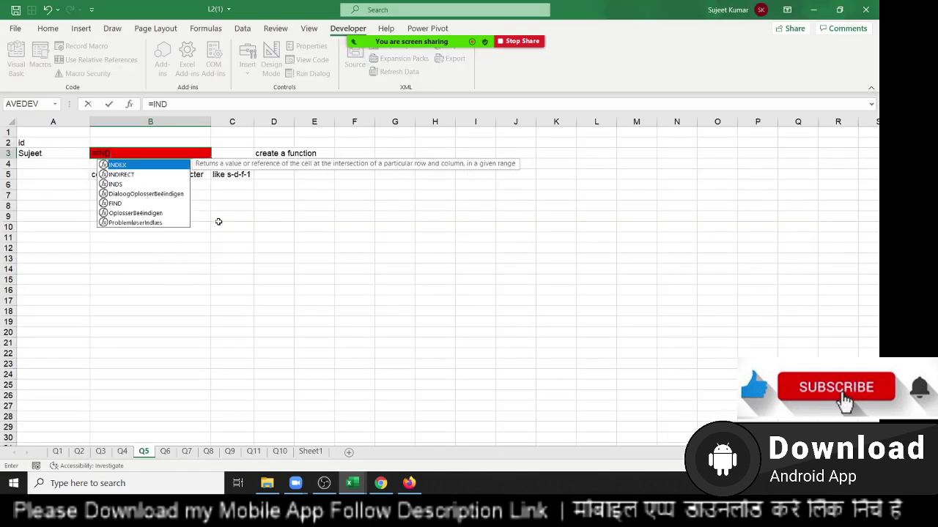
key(Down)
key(Down)
key(Tab)
key(Left)
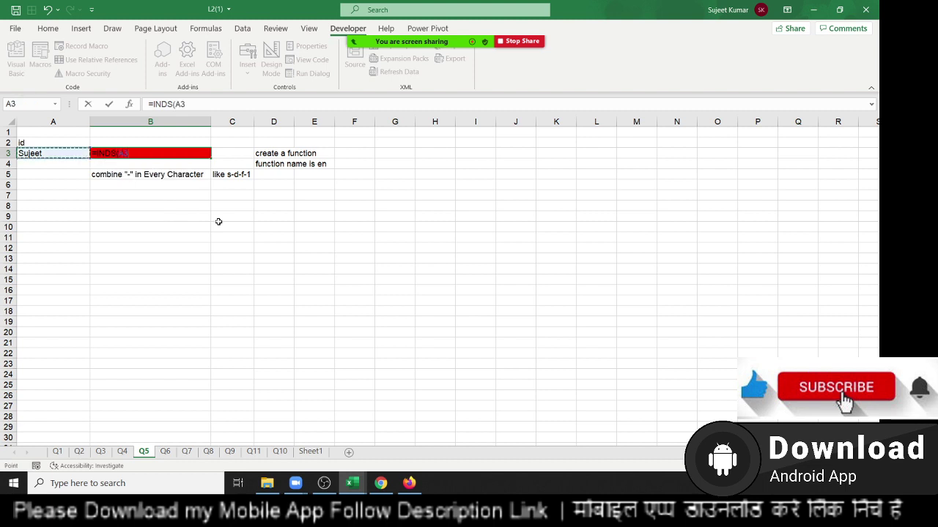
key(ctrl+Return)
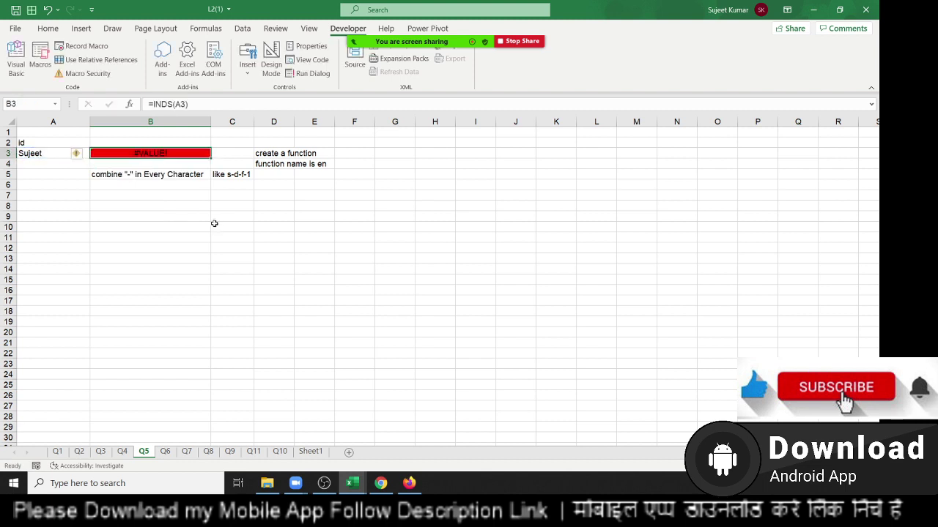
key(alt+F11)
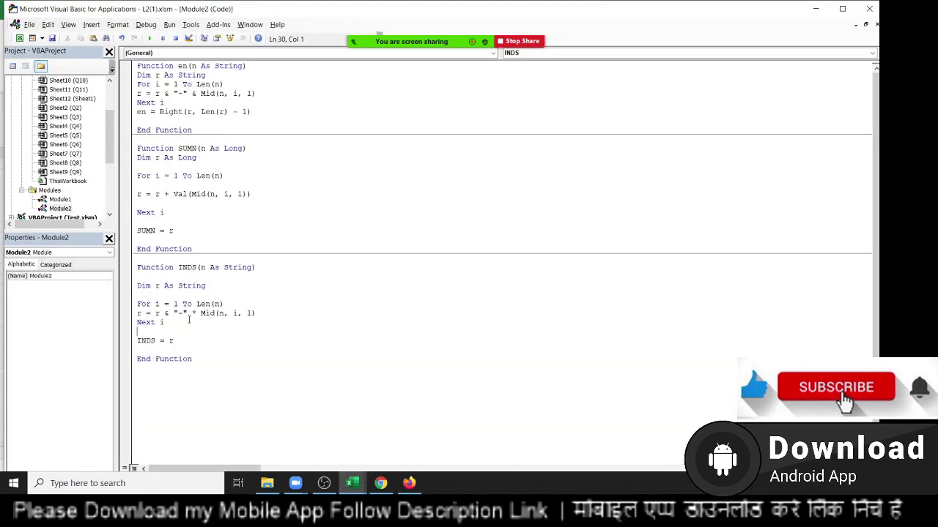
- Change the INDS loop line to join with & instead of *
click(198, 304)
key(Delete)
text(&)
- Re-enter B3's =INDS(A3) formula so it recalculates with the fixed code
key(alt+F11)
click(162, 161)
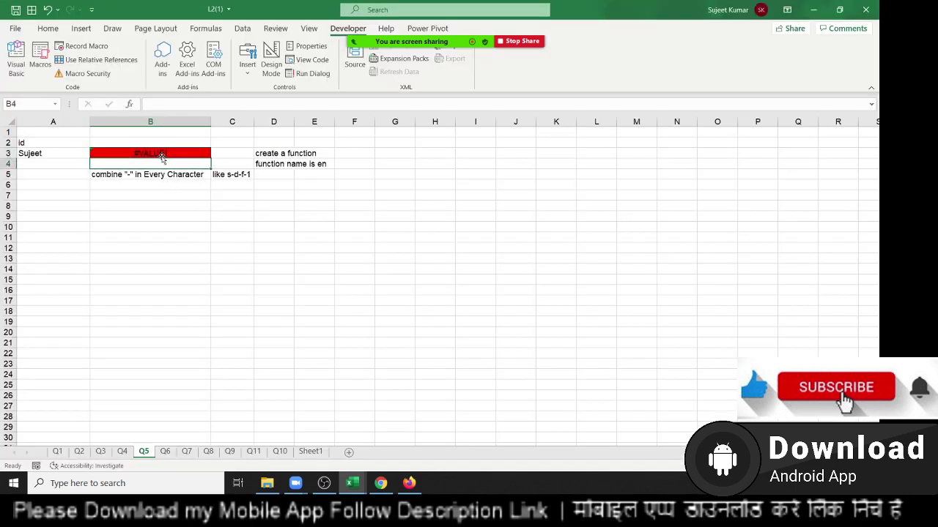
double_click(162, 153)
key(Return)
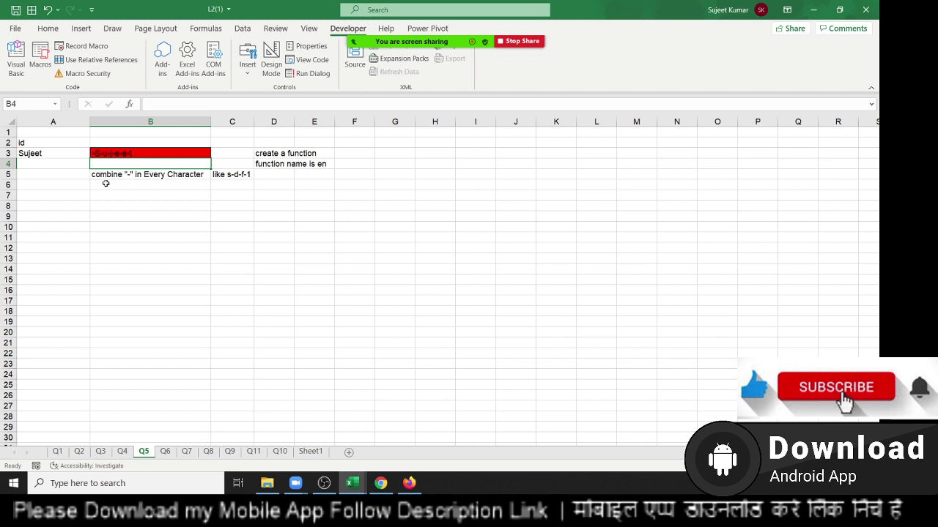
key(alt+F11)
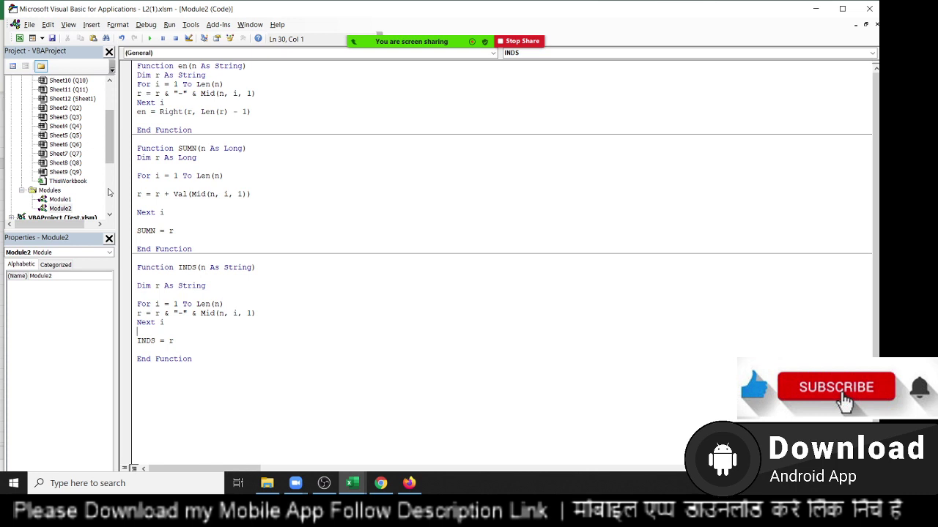
- Change the INDS = r return line to INDS = Right(r, Len(r) - 1)
click(160, 313)
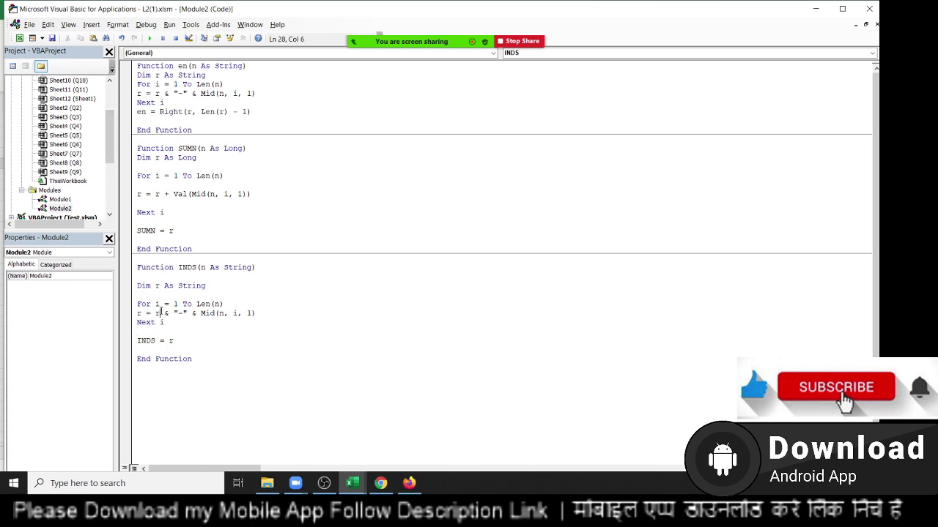
drag(161, 313, 150, 312)
click(171, 341)
text(righ)
text(t(r)
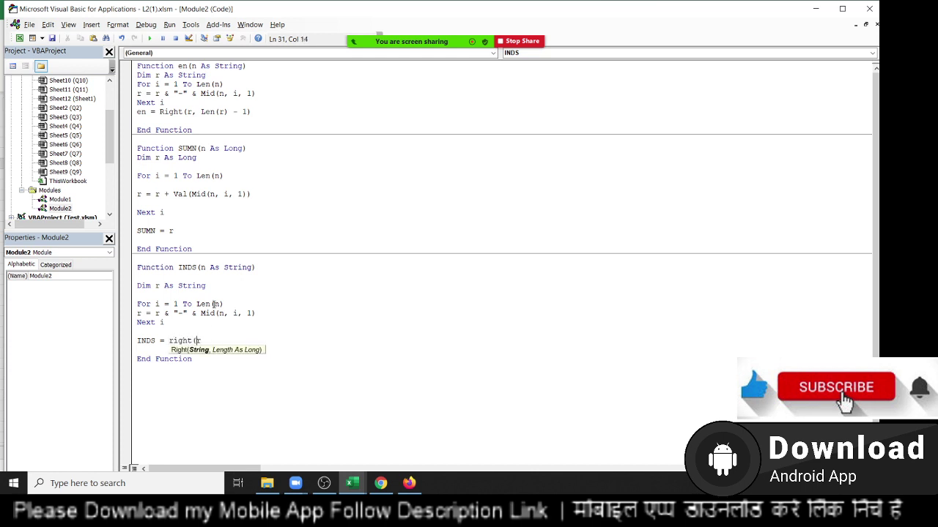
text(,l)
text(en)
text((r)
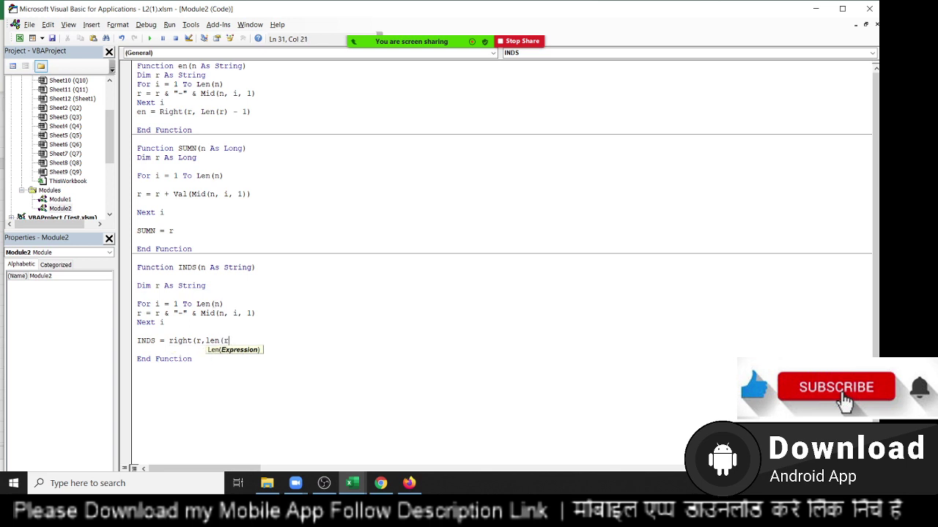
text()-1)
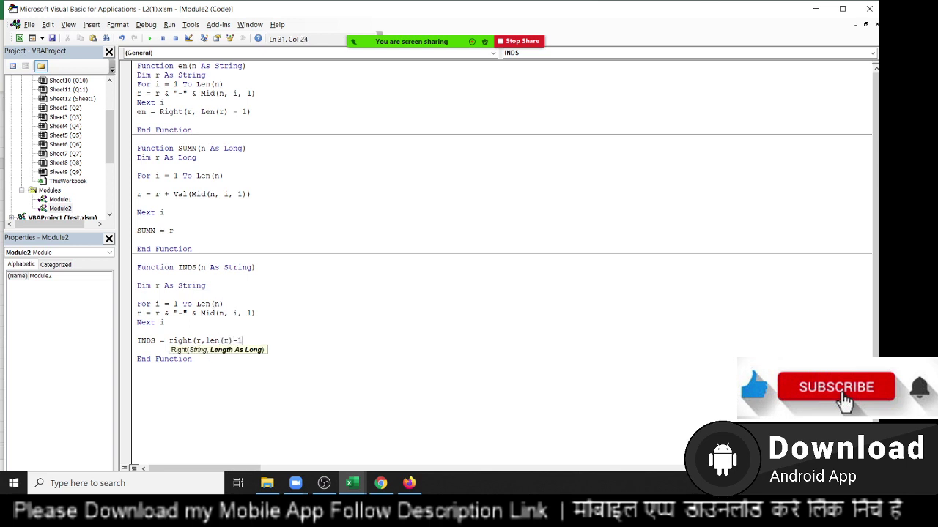
text())
click(226, 351)
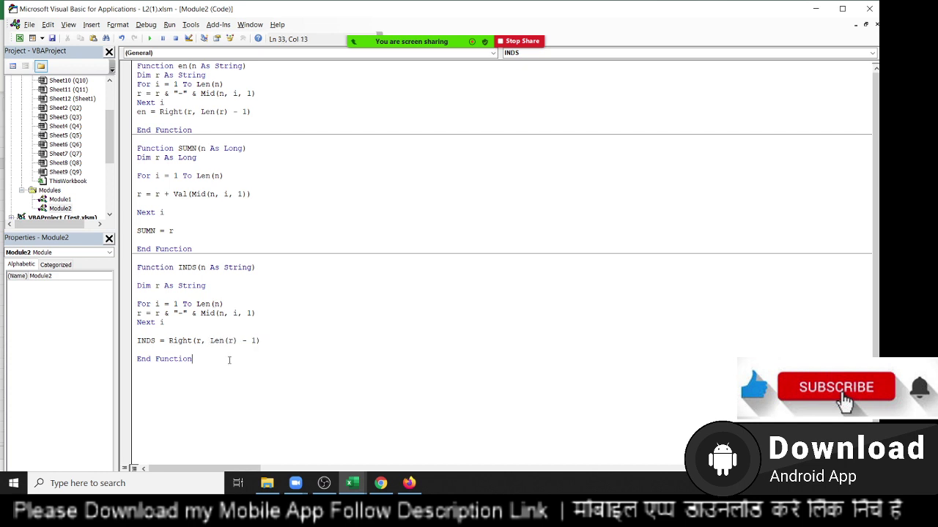
- Re-enter B3's INDS formula, check the Right(r, Len(r) - 1) code, and return to Q5
key(alt+F11)
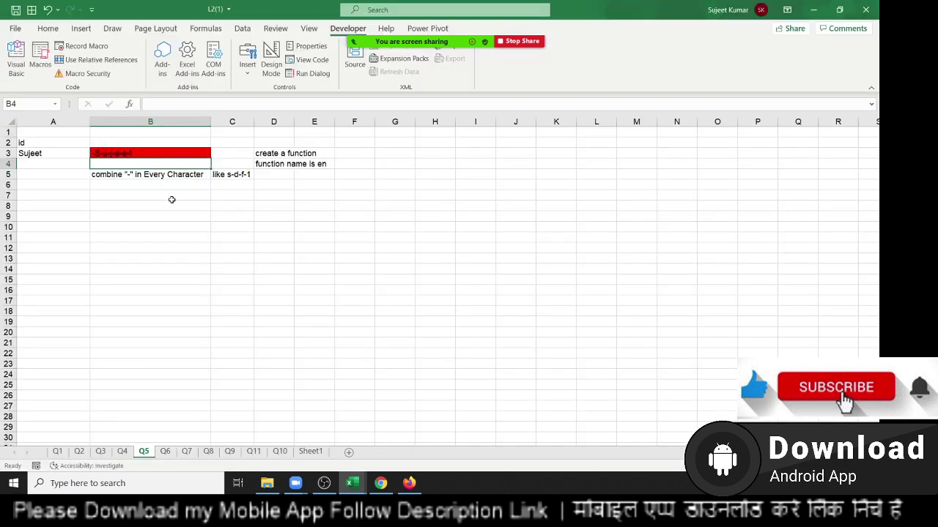
double_click(142, 152)
key(Return)
key(alt+F11)
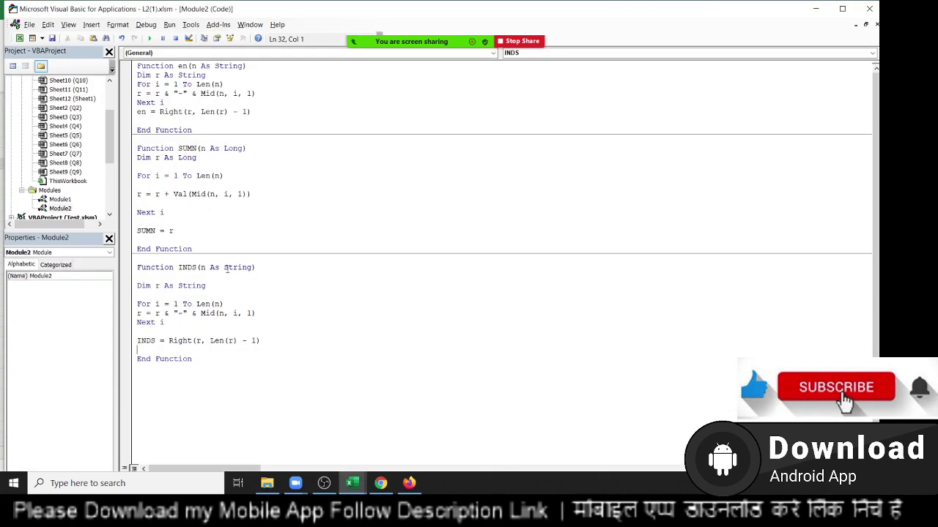
drag(262, 341, 168, 342)
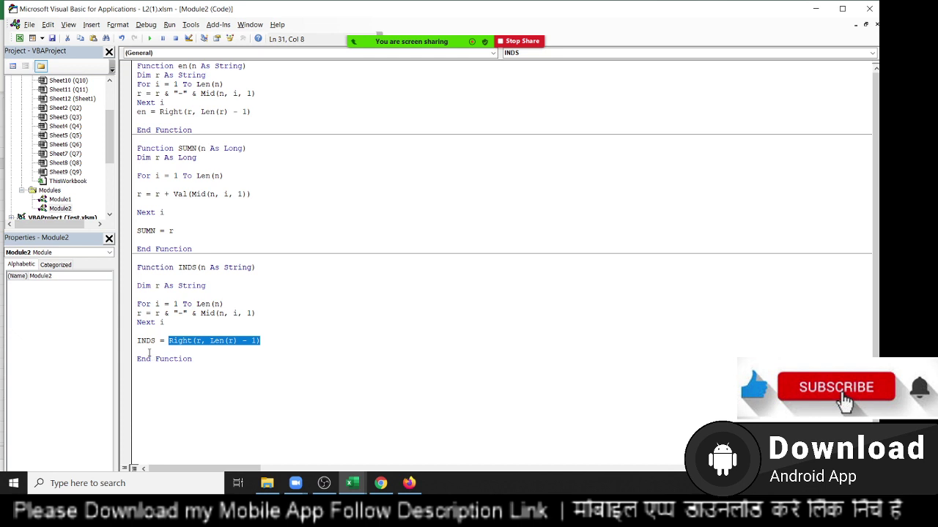
key(alt+F11)
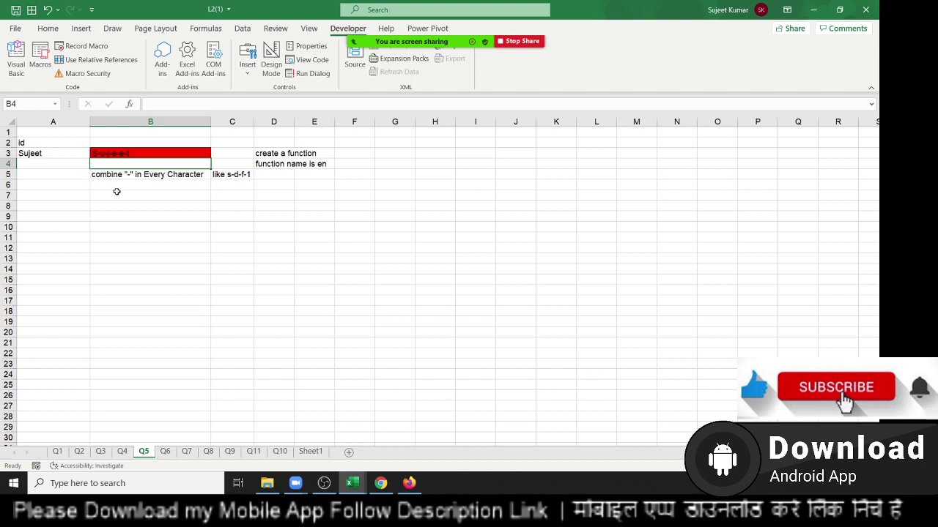
- Put sample text 1Sujeet in B7 and =RIGHT(B7,5) in B8
click(116, 193)
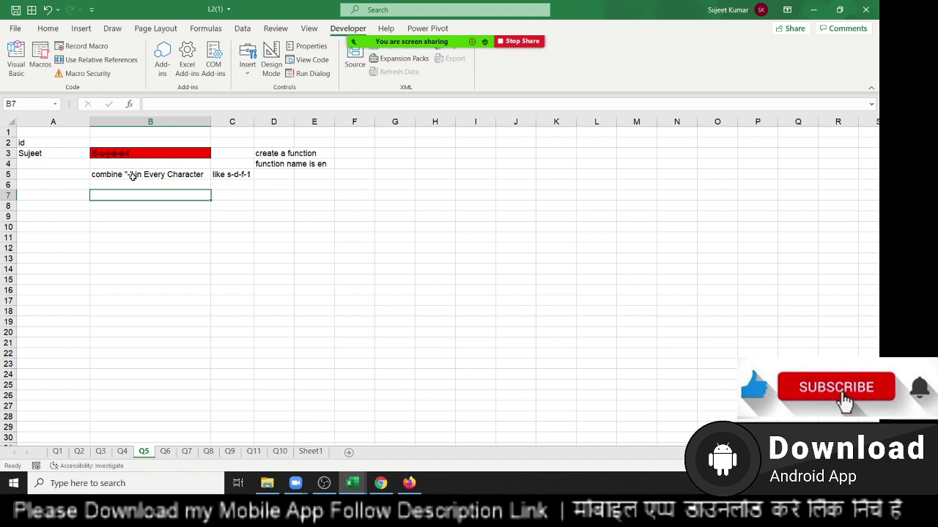
text(1Suje)
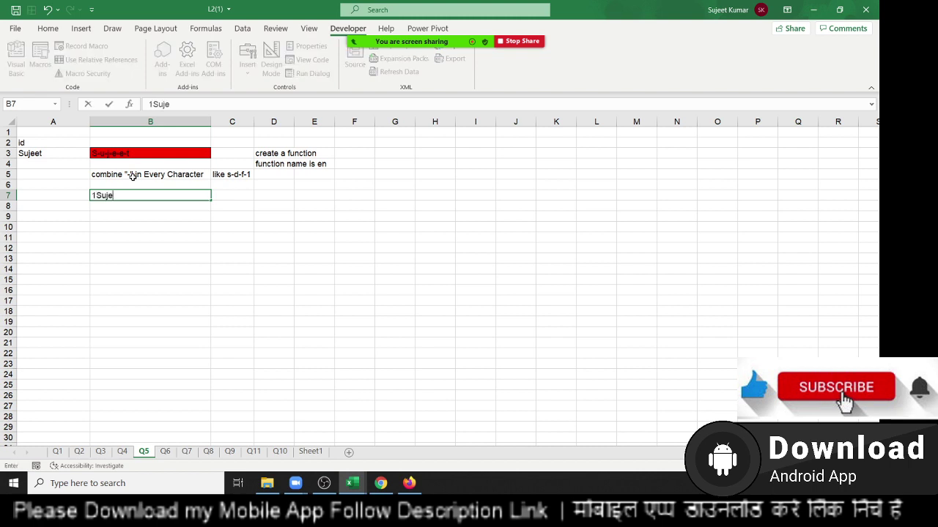
text(et)
key(Return)
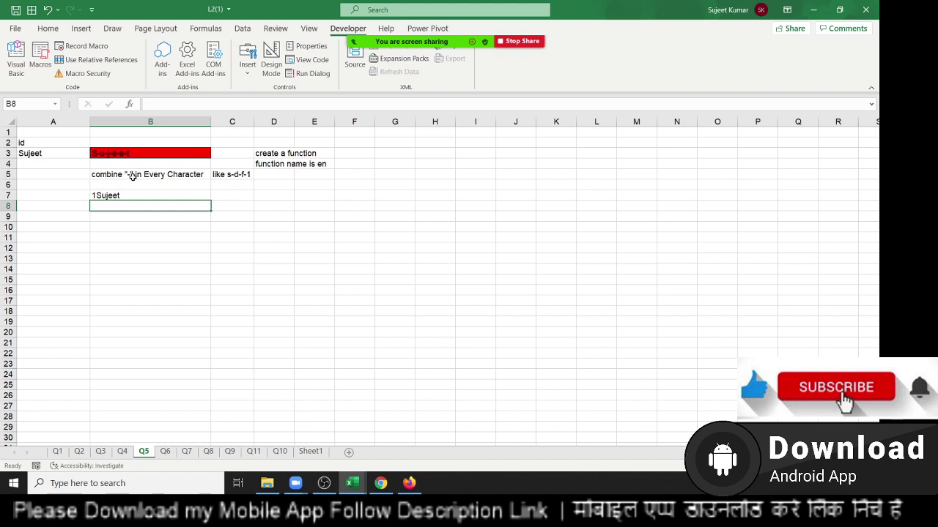
text(=ri)
key(Tab)
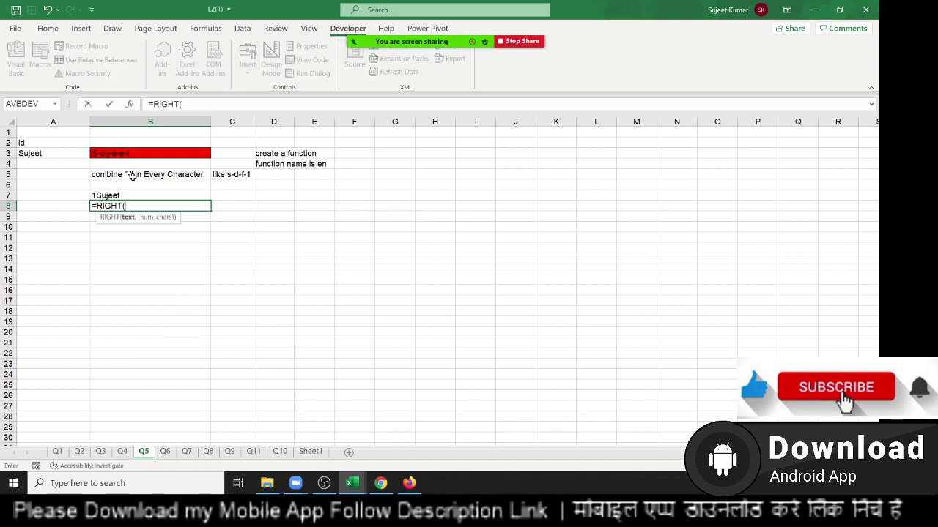
key(Up)
text(,5)
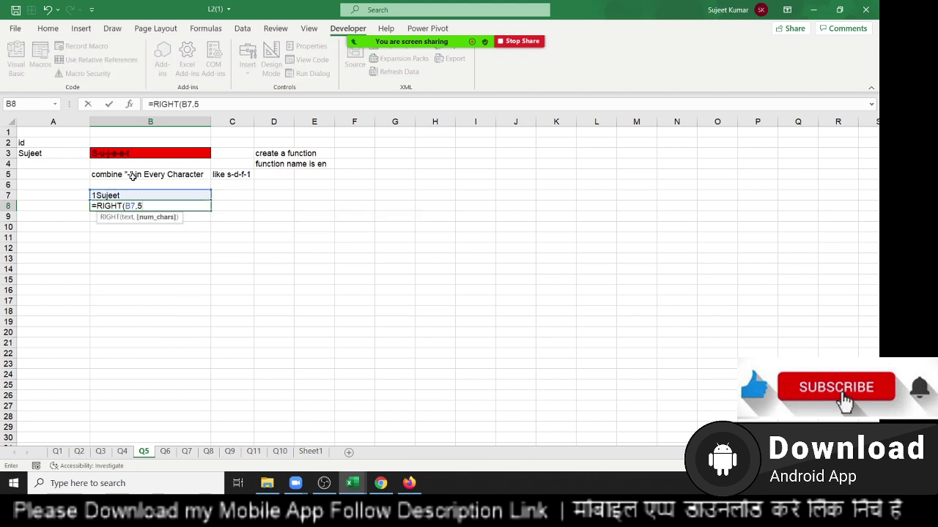
key(Return)
- Revise B8 to count 6, then to =RIGHT(B7,LEN(B7)-1)
key(Up)
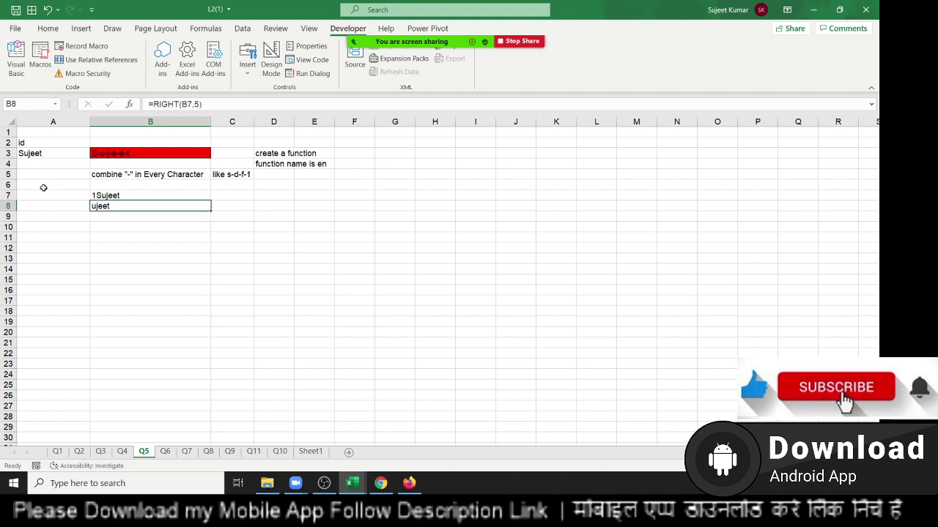
double_click(140, 206)
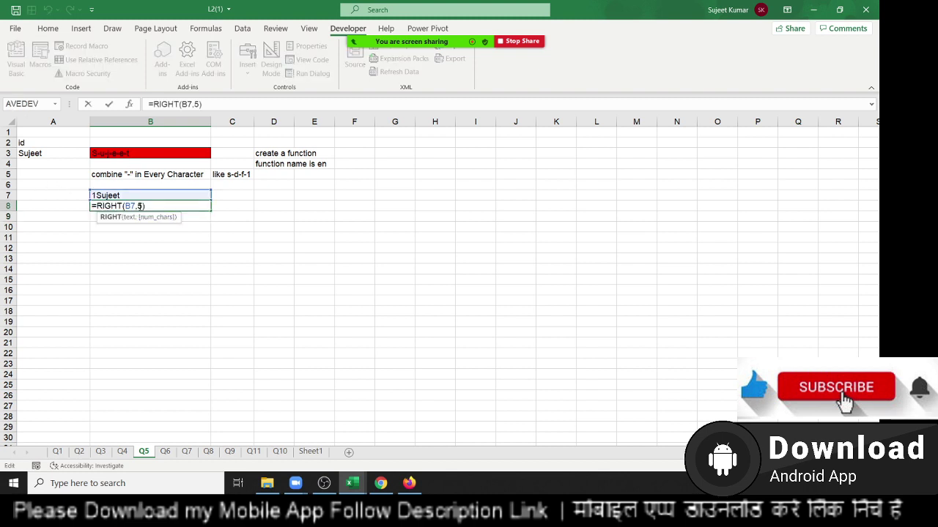
key(BackSpace)
text(6)
key(Return)
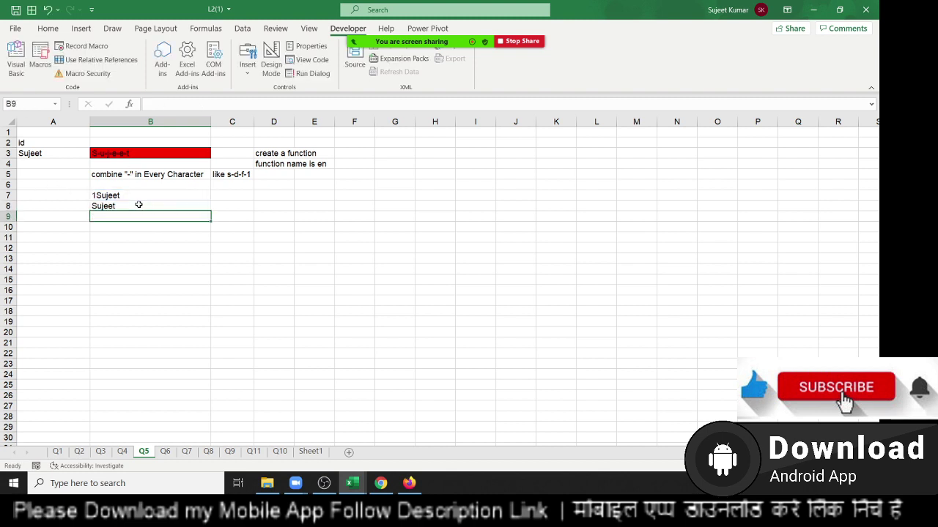
double_click(138, 205)
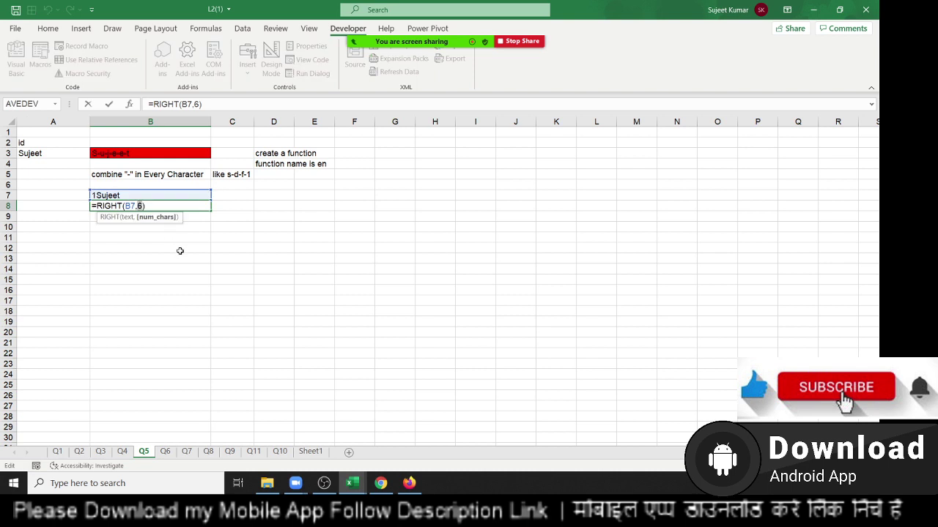
text(len)
key(Tab)
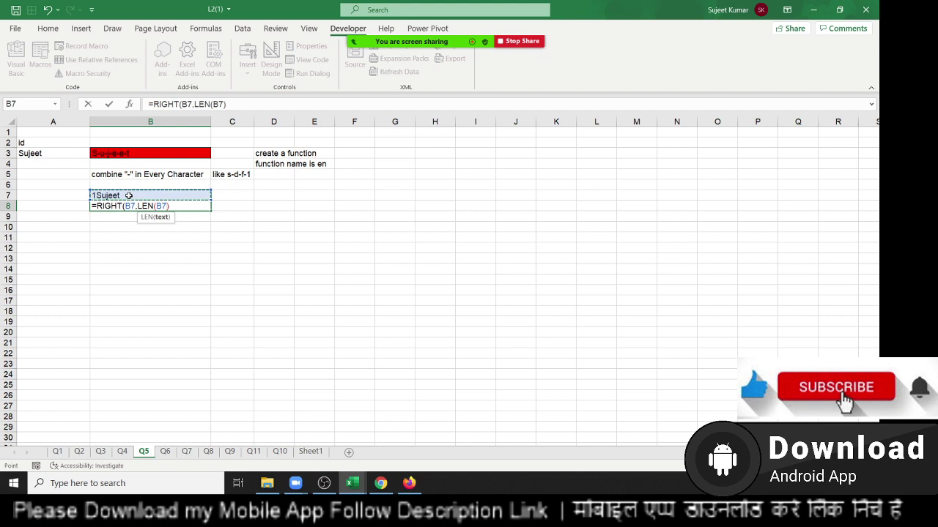
text())
key(Left)
text(-)
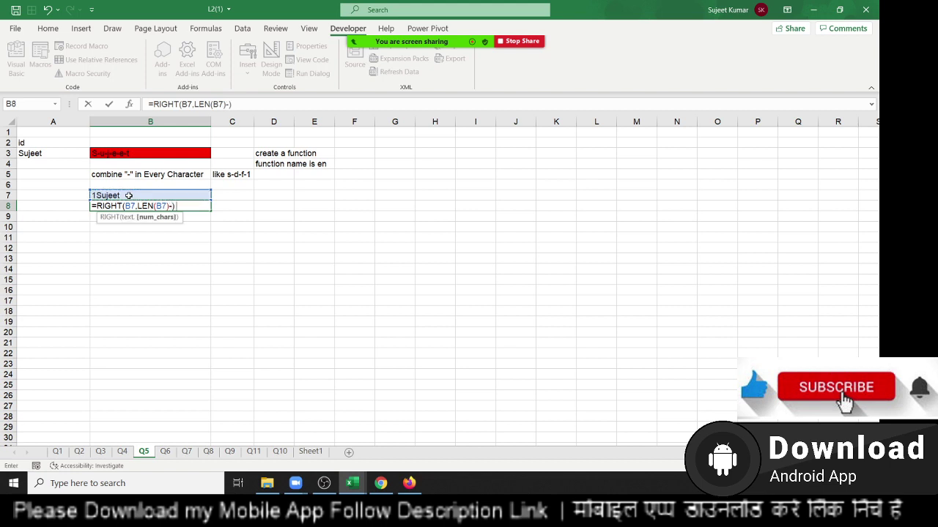
text(1)
key(Return)
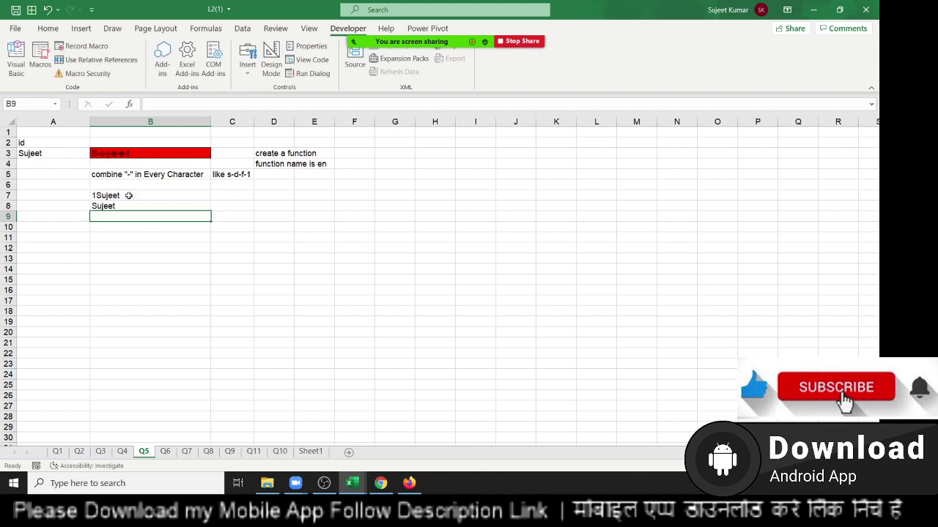
- Clear the test cells B7:B8
key(Up)
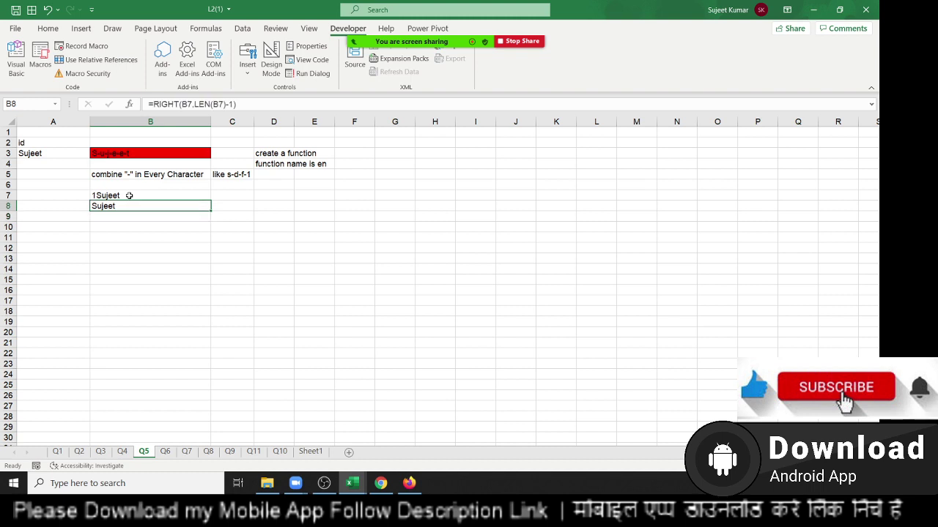
click(129, 195)
key(shift+Down)
key(Delete)
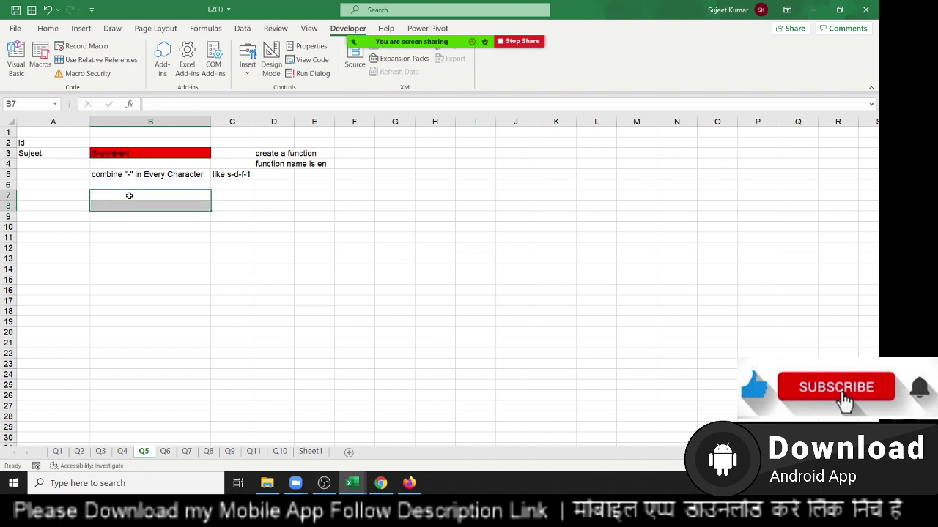
- Review Q6's ID strings and Q7's amount in B4, then open Module2 in VBA
click(165, 451)
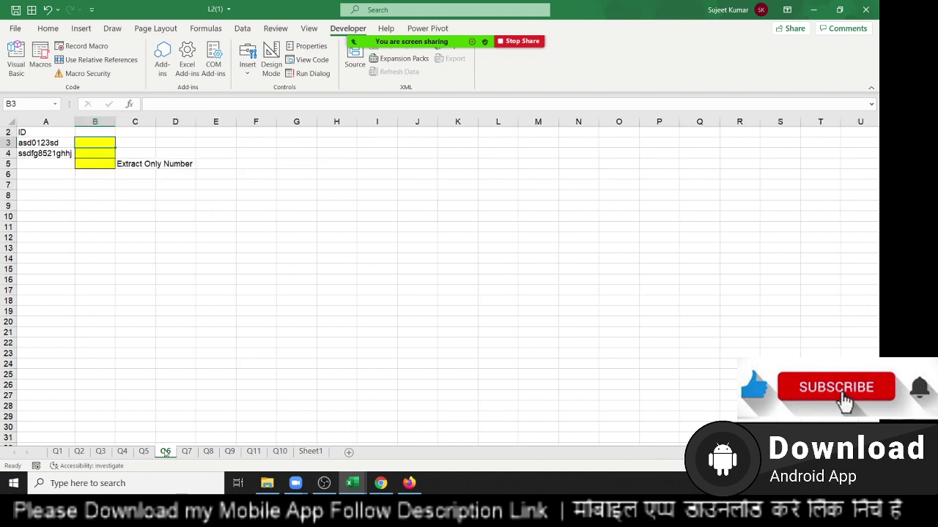
drag(48, 153, 45, 138)
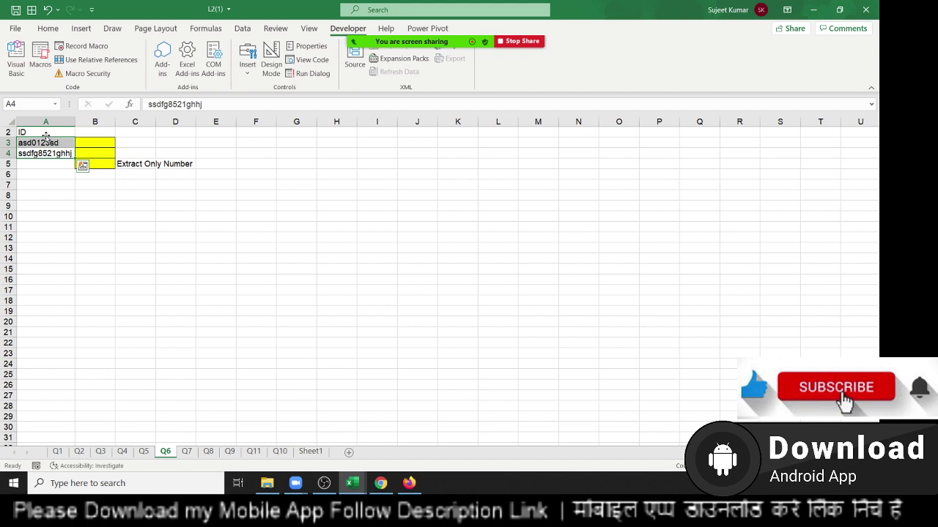
click(187, 452)
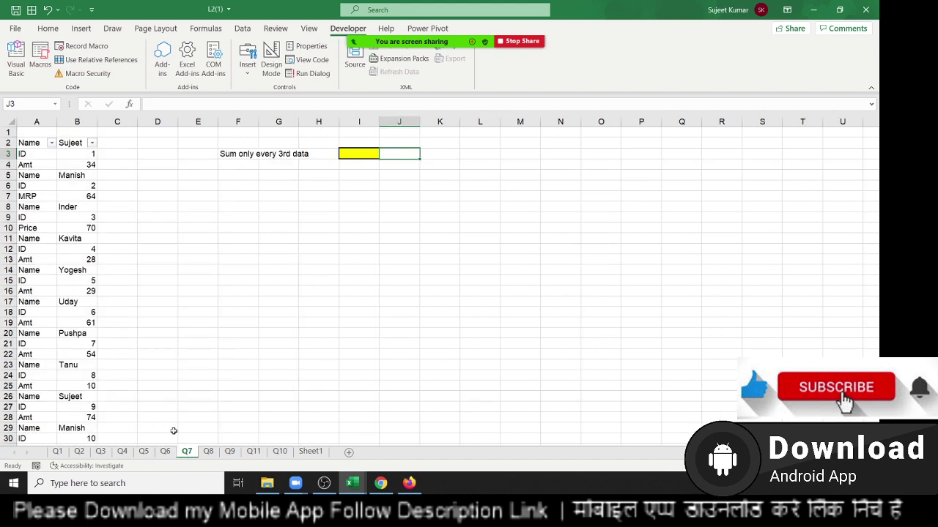
click(75, 164)
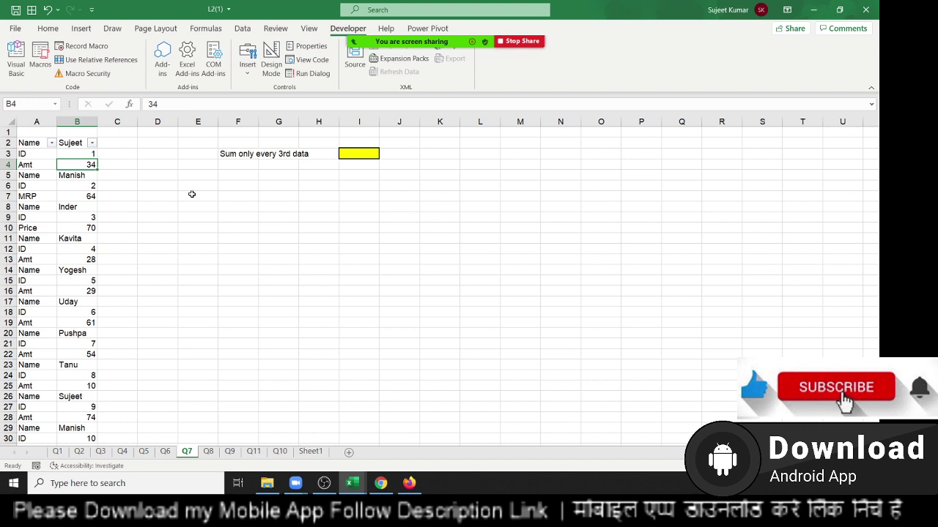
key(alt+F11)
- Add a Function S3D(n As Range) header below INDS
click(188, 396)
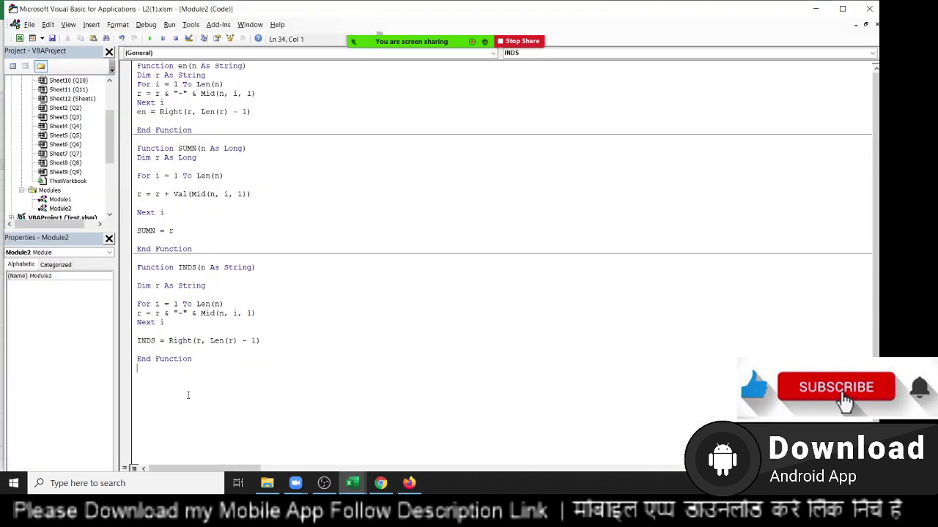
text(f)
text(unction )
text(S)
text(3)
text(D)
text((n )
text(as ra)
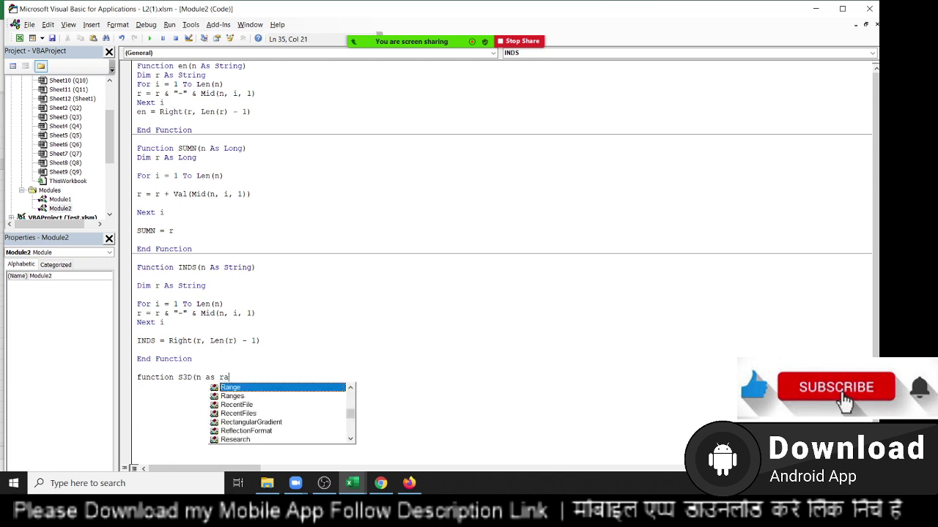
key(Tab)
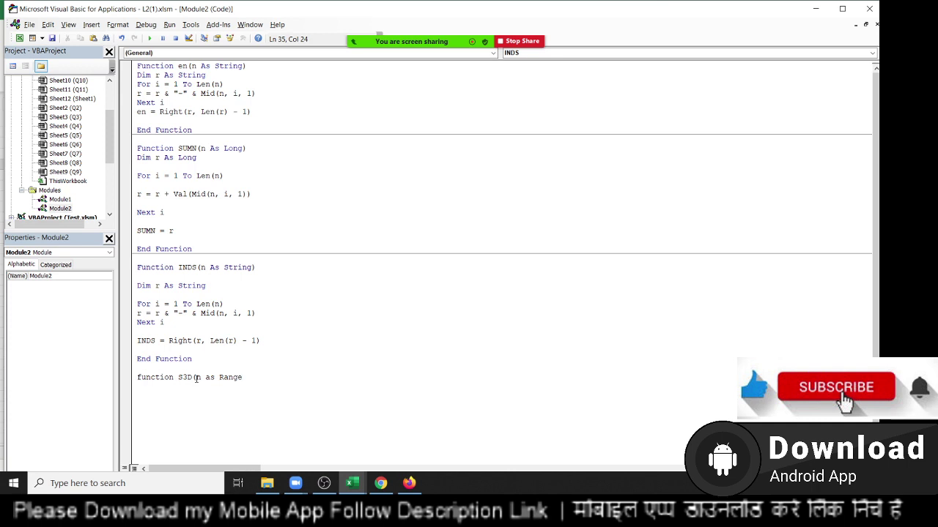
text())
key(Return)
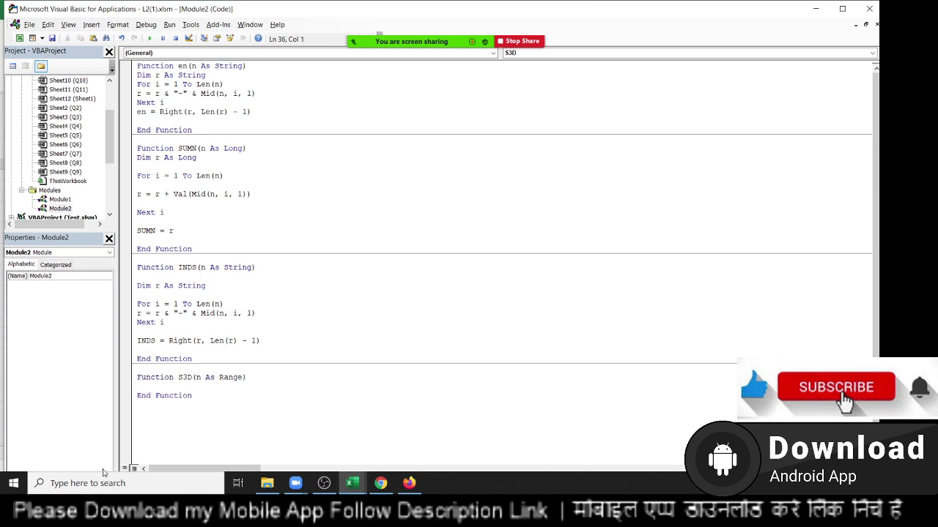
key(Return)
key(Return)
key(Up)
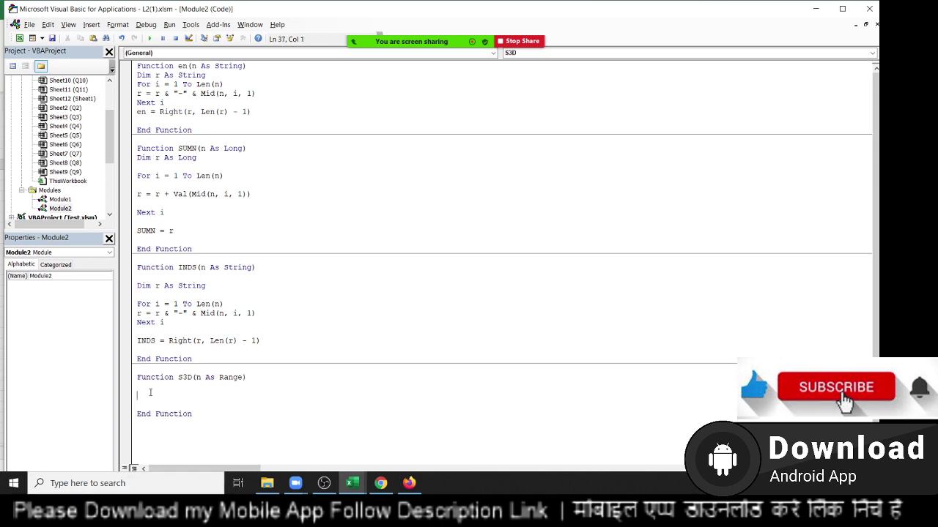
- Declare Dim r As Range and add a For Each r In n … Next loop
text(dim r)
text( as ra)
key(Return)
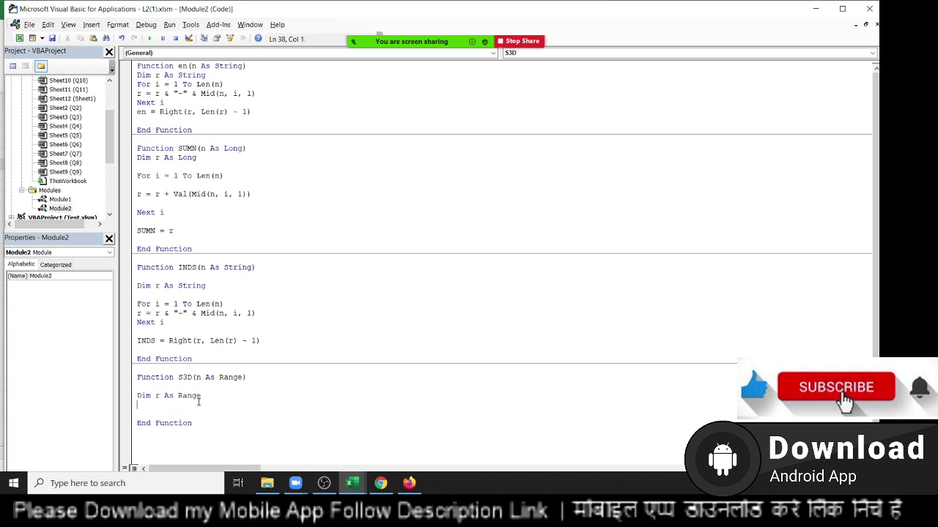
double_click(220, 380)
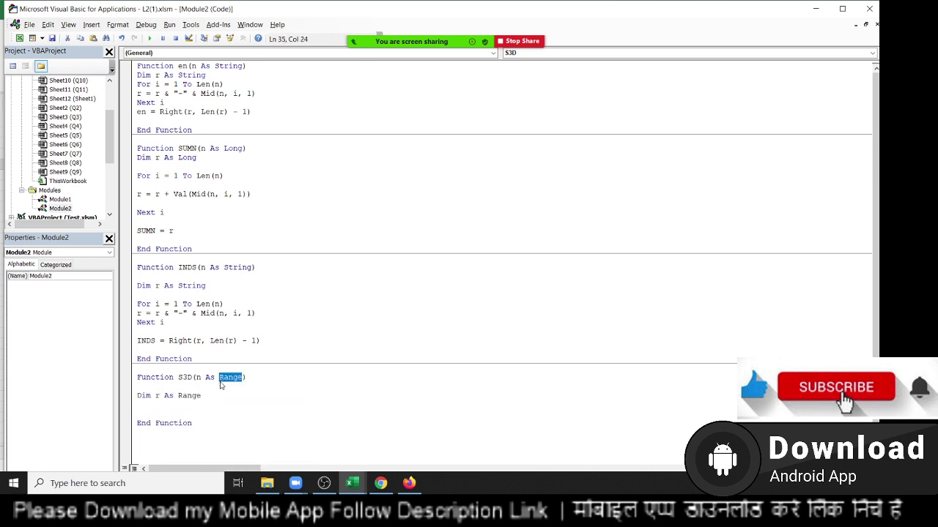
click(167, 405)
key(Return)
key(Return)
click(137, 414)
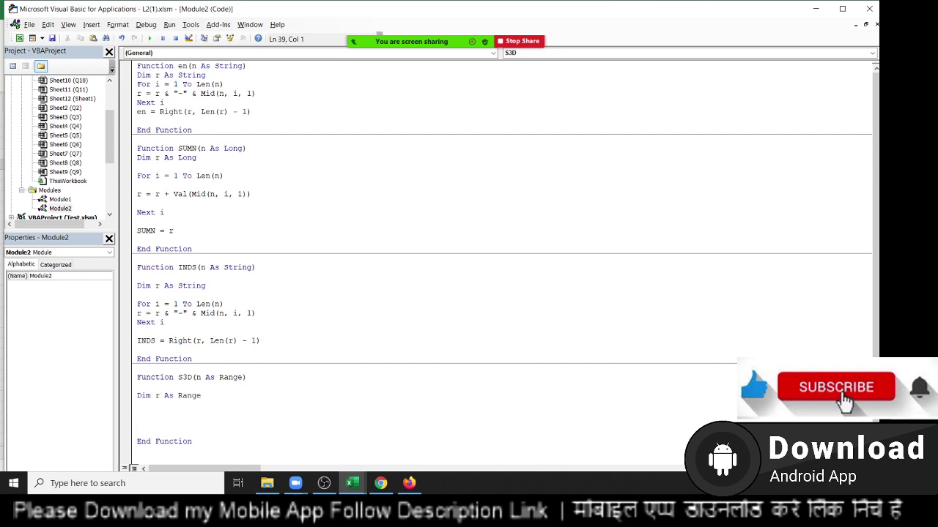
text(for e)
text(ach i)
key(BackSpace)
text(e)
key(BackSpace)
text(r in)
text(n)
key(Return)
key(Return)
key(Return)
text(new)
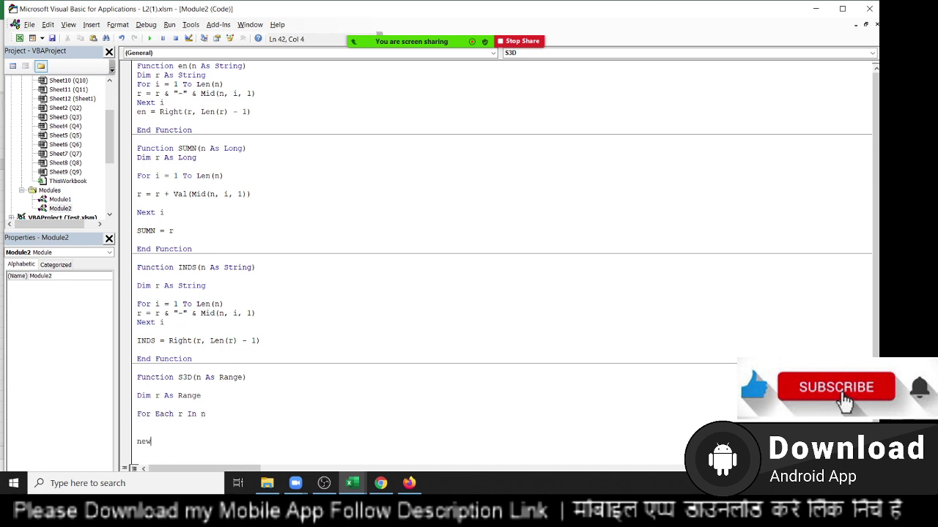
key(BackSpace)
text(xt)
- Add the Dim c As Long and Dim k As Double declarations
click(137, 404)
key(Return)
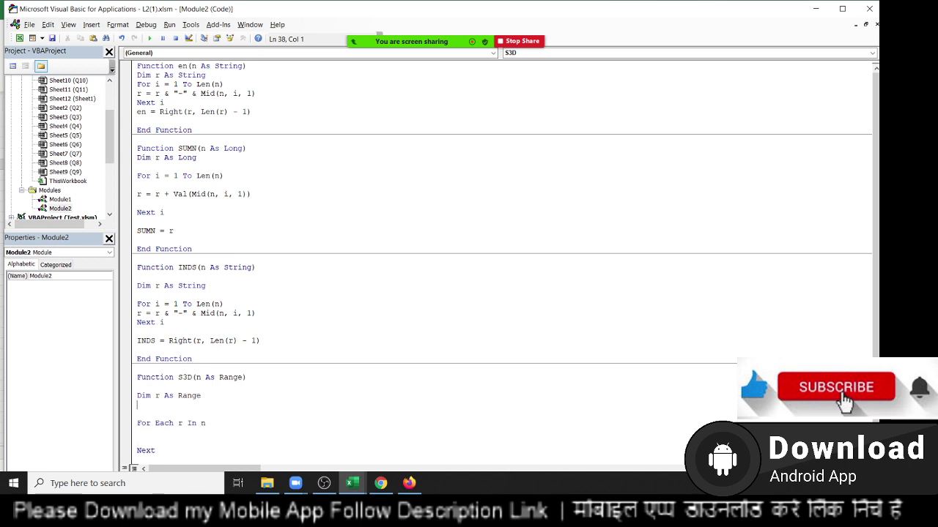
text(dim c )
text(as )
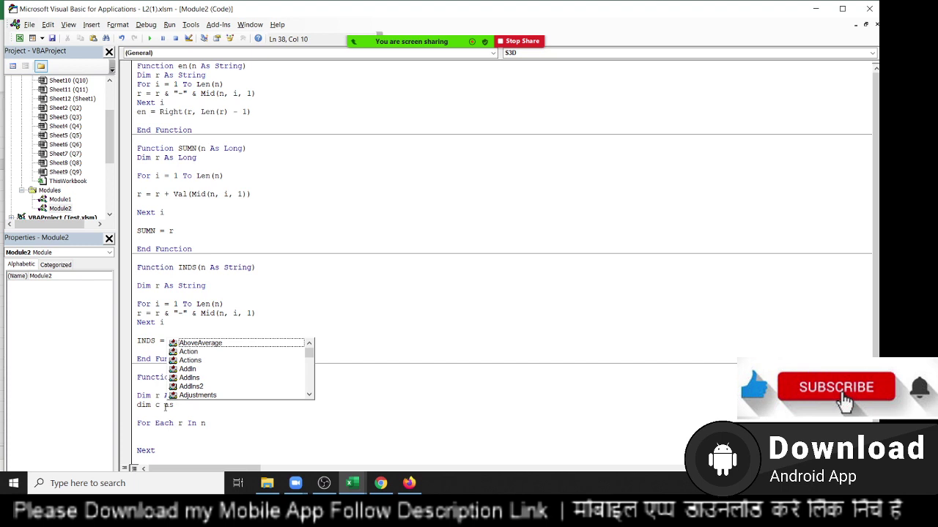
text(Long)
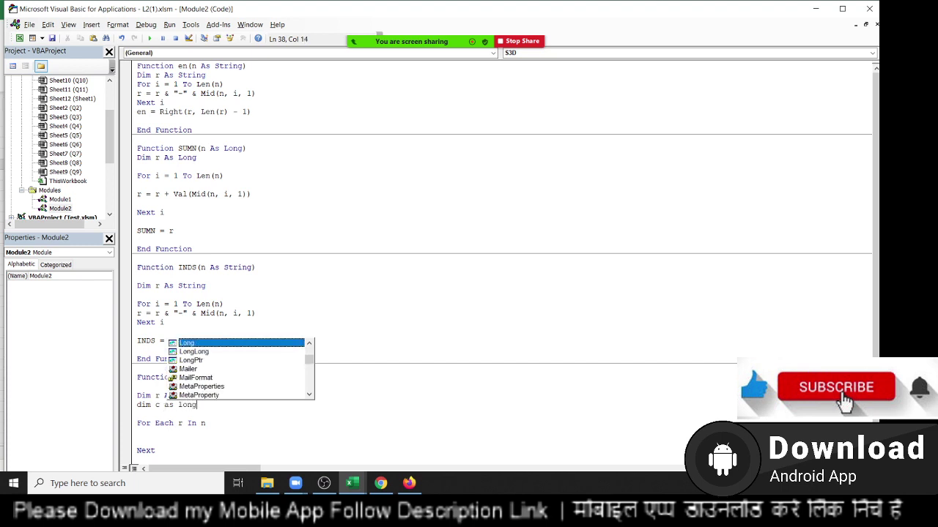
key(Escape)
key(Return)
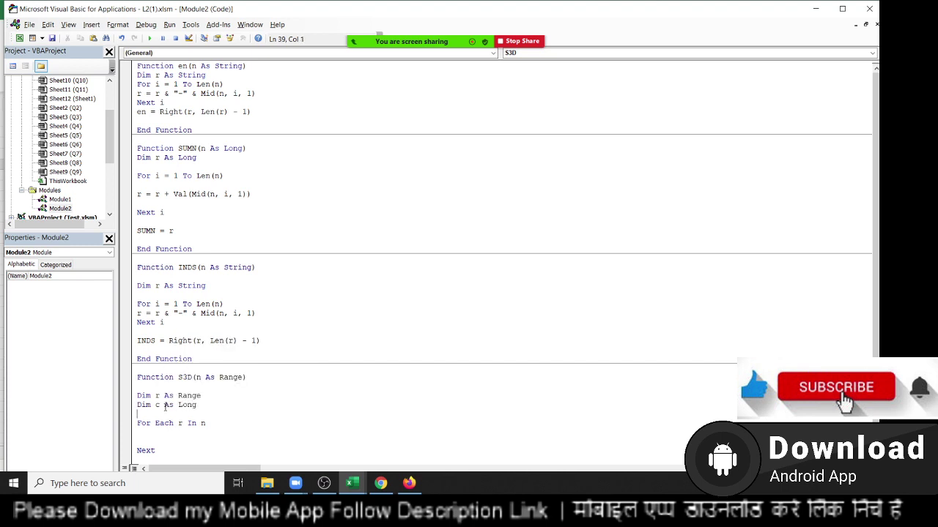
text(dim )
text(k)
text( as Do)
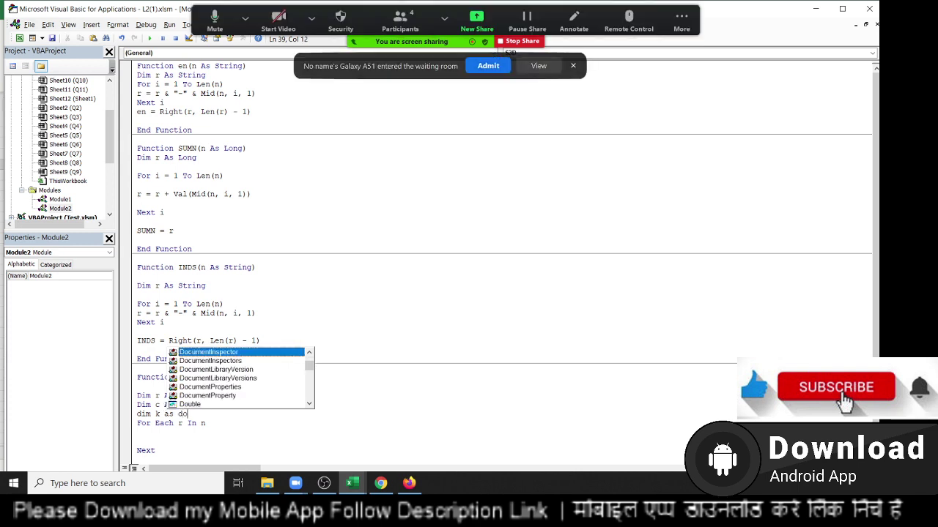
text(ub)
key(Tab)
key(Down)
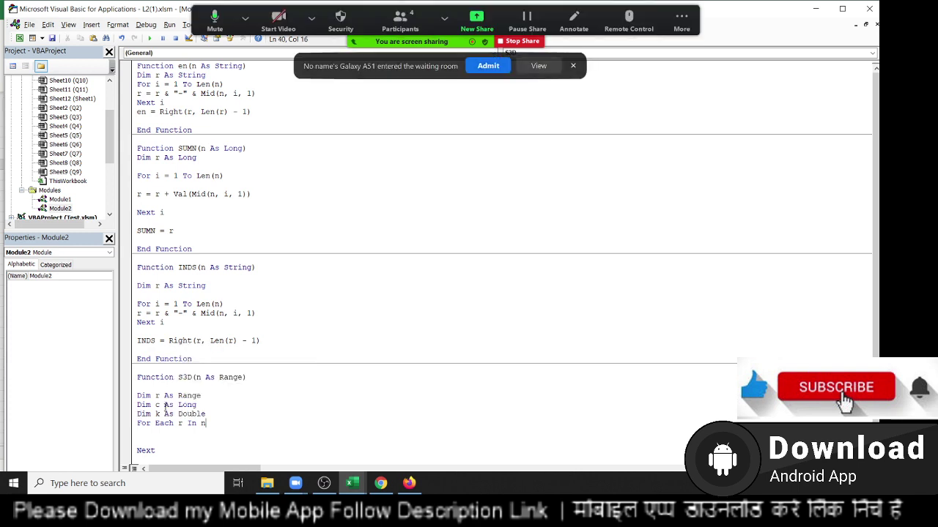
click(489, 68)
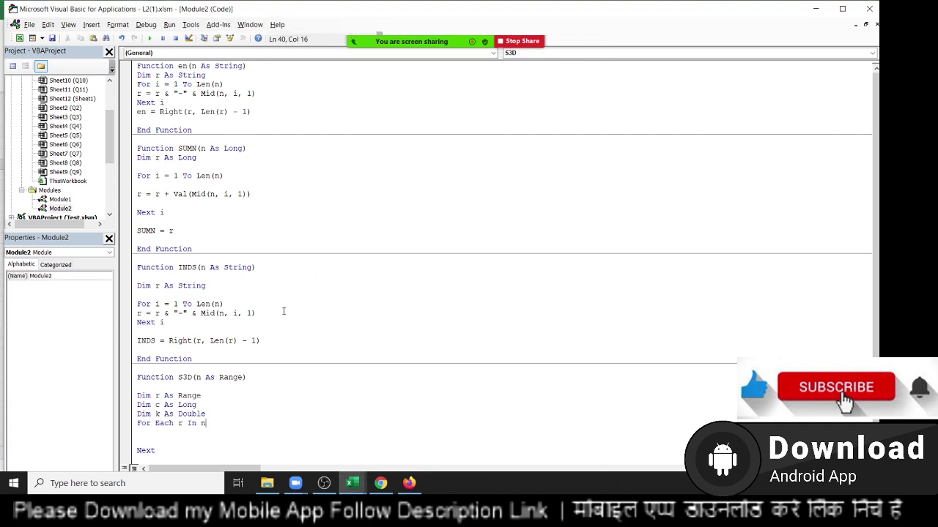
scroll(194, 375, down, 1)
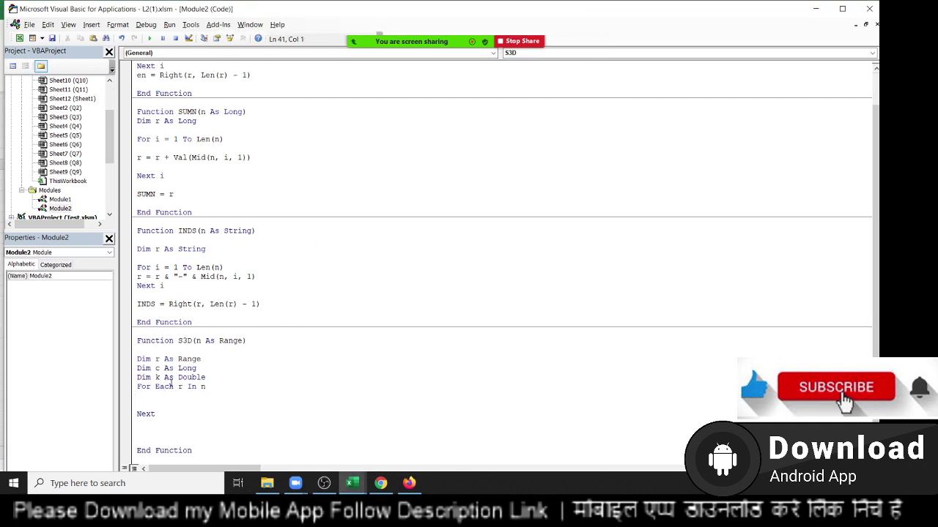
- Inside the loop, add c = c + 1 and If c Mod 3 Then
key(Up)
key(Return)
key(Down)
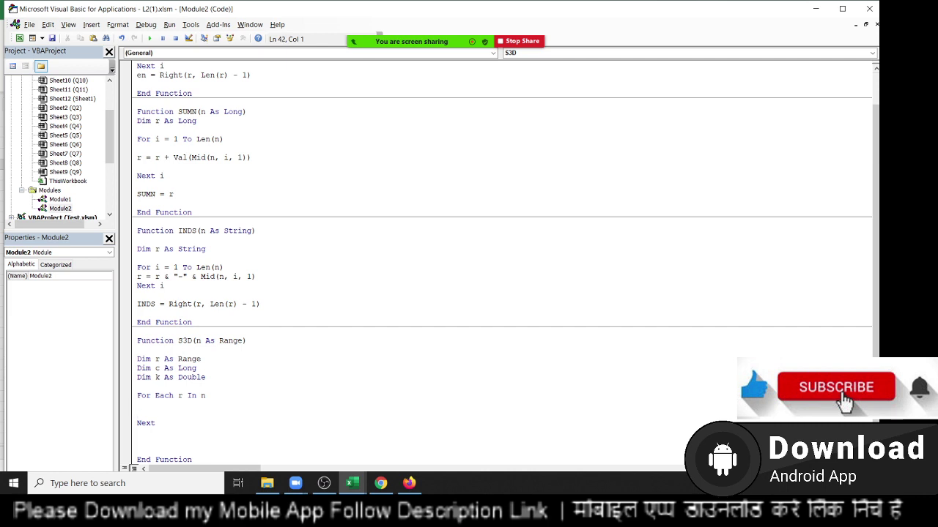
text(c=)
text(c+1)
key(Return)
text(if c)
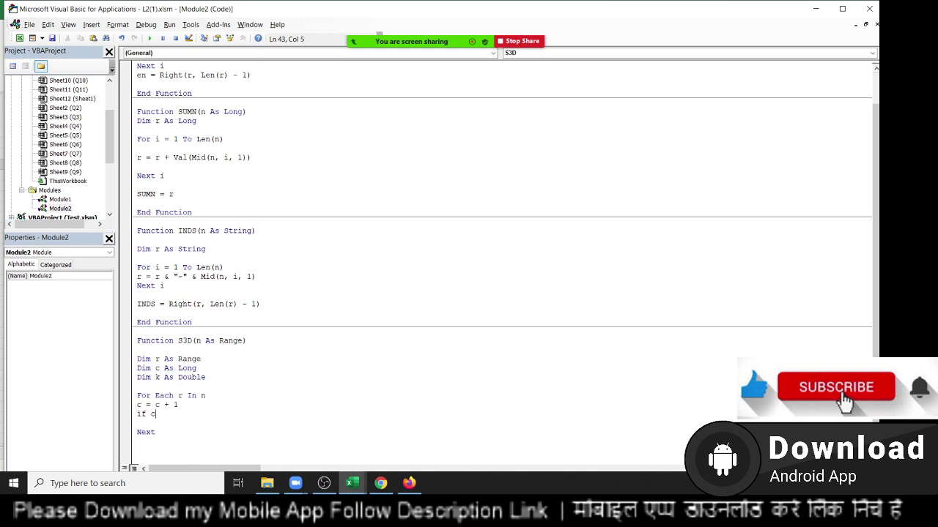
text( m)
text(od 3)
text( the)
text(n)
key(Return)
- Add k = k + r.Value, End If, and S3D = k to return the total
scroll(187, 392, down, 1)
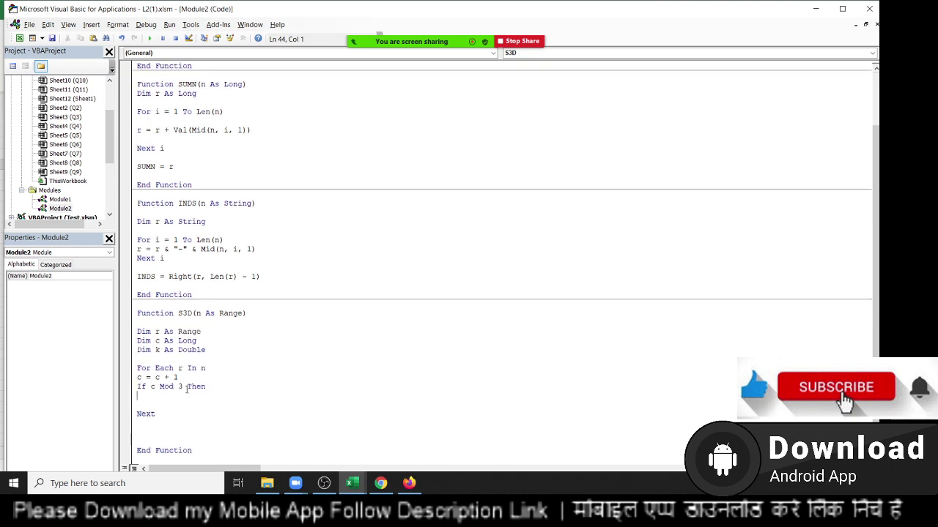
text(k )
text(= )
text(k + )
text(r.)
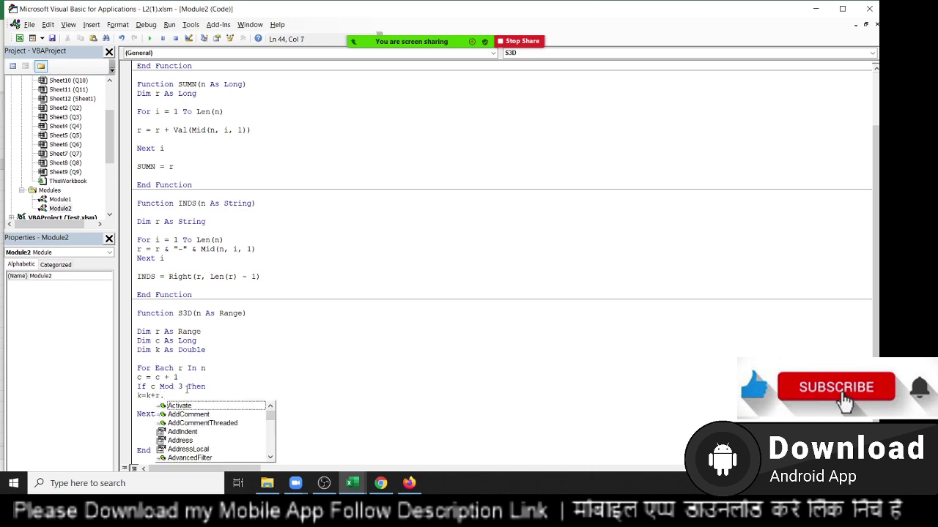
text(V)
key(Tab)
key(Return)
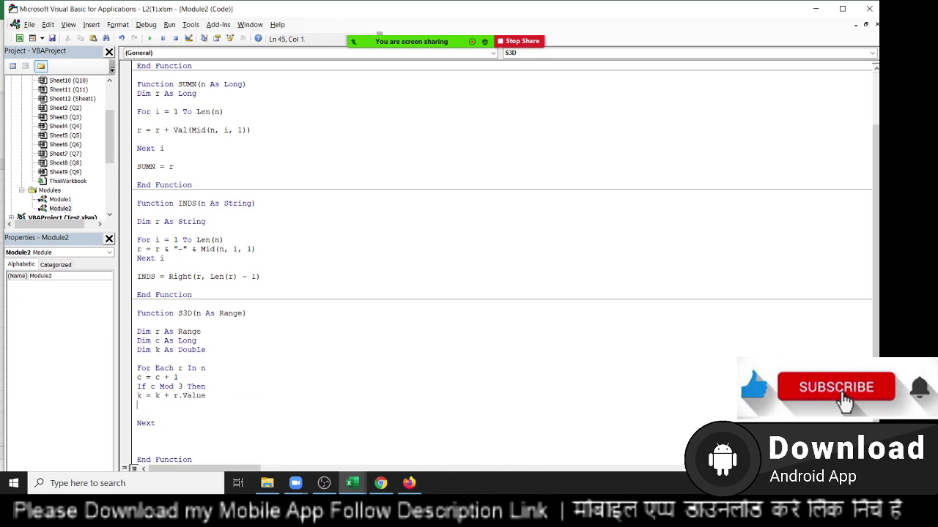
text(end )
text(if)
text(S3D)
text(=)
text(k)
key(Return)
- Enter =S3D(B2:B113) in cell I3 on sheet Q7; it returns #VALUE!
scroll(212, 381, down, 1)
key(alt+F11)
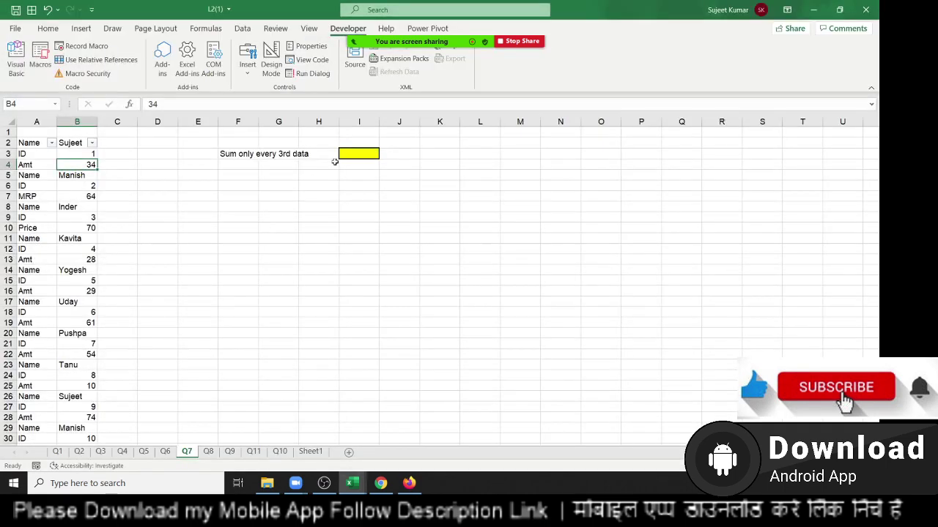
click(342, 154)
text(=s)
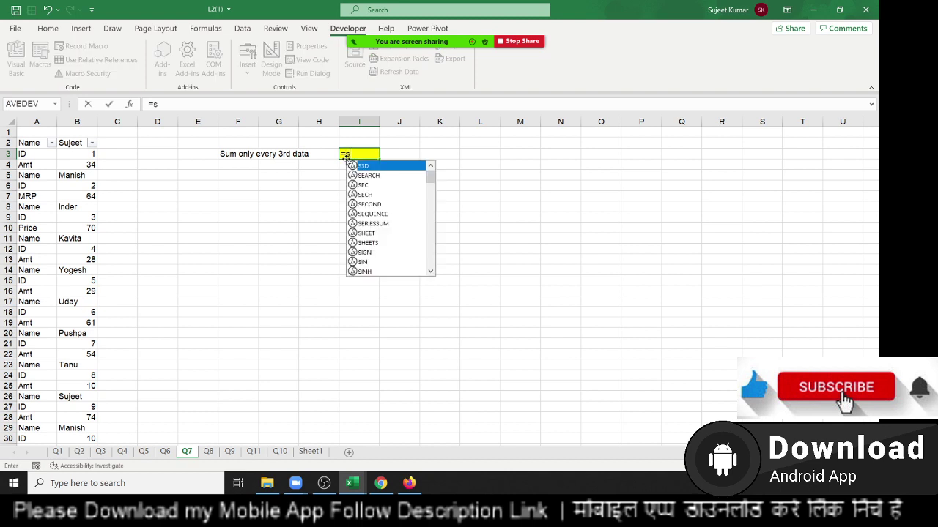
text(3)
key(Tab)
key(Left)
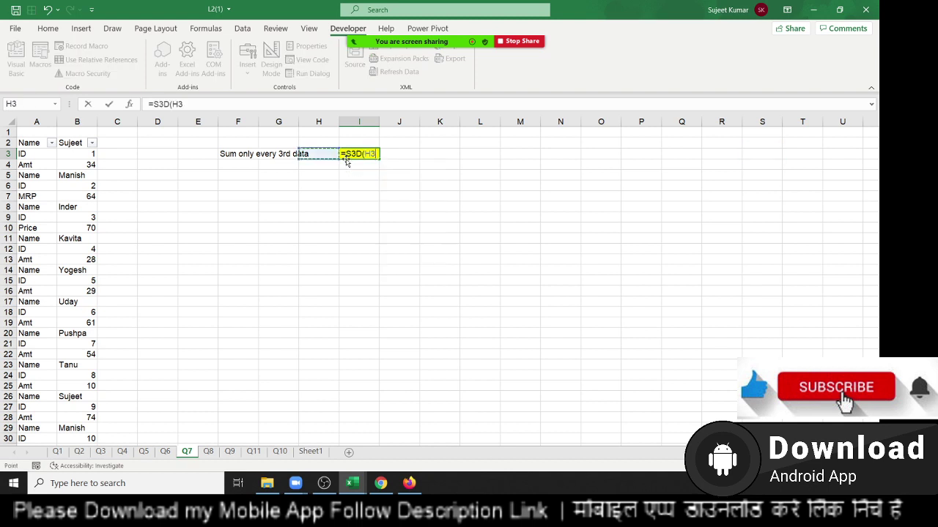
key(Left)
key(Left)
key(Left)
key(Up)
key(Right)
key(ctrl+shift+Down)
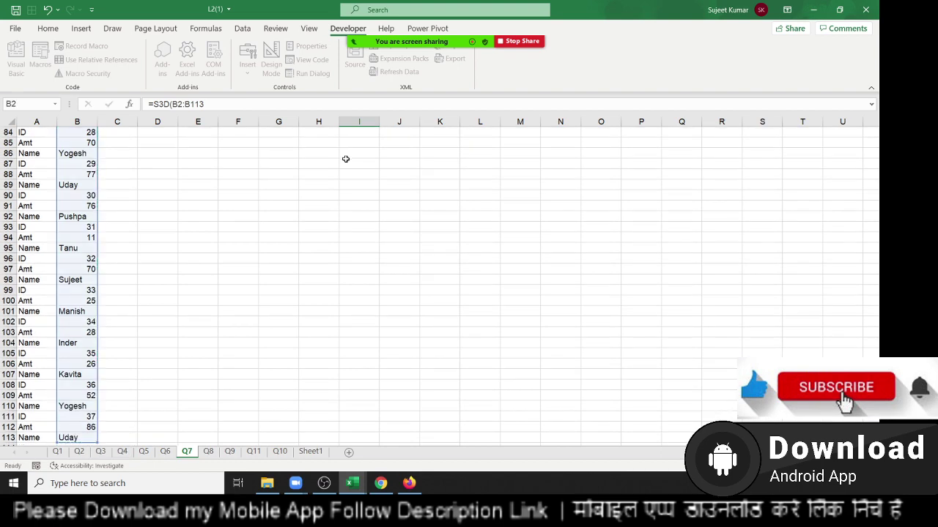
key(Return)
- Re-enter the I3 formula to recheck the #VALUE! result, then return to the S3D code
key(Up)
key(Up)
key(Up)
click(345, 159)
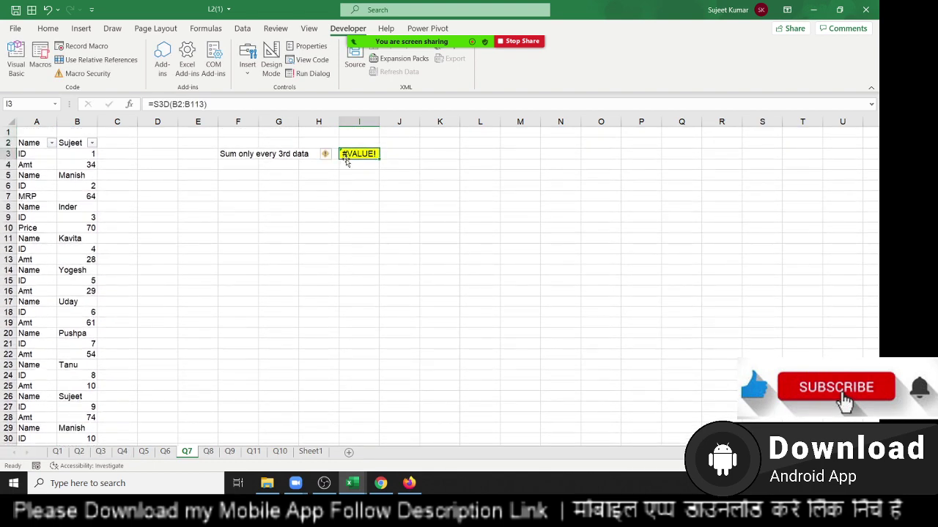
double_click(354, 154)
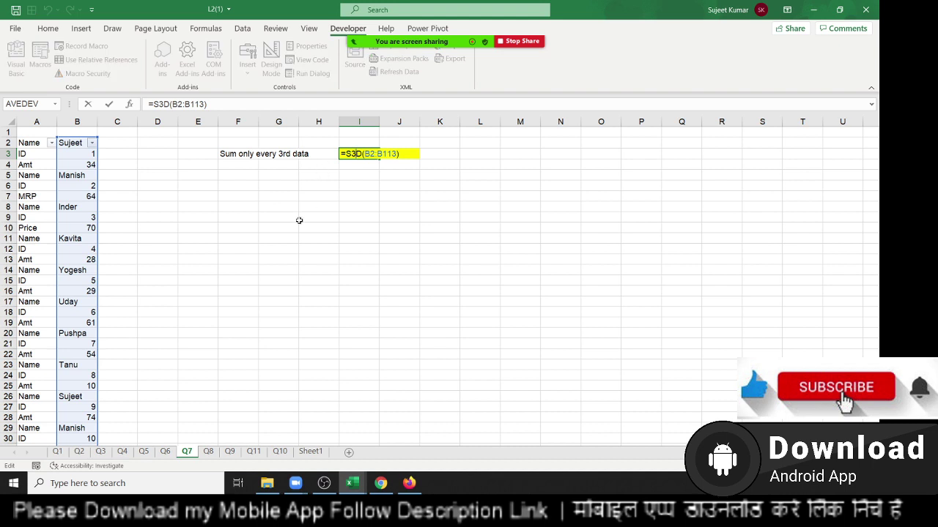
scroll(172, 285, down, 5)
scroll(170, 284, down, 5)
scroll(170, 284, down, 5)
scroll(171, 285, down, 12)
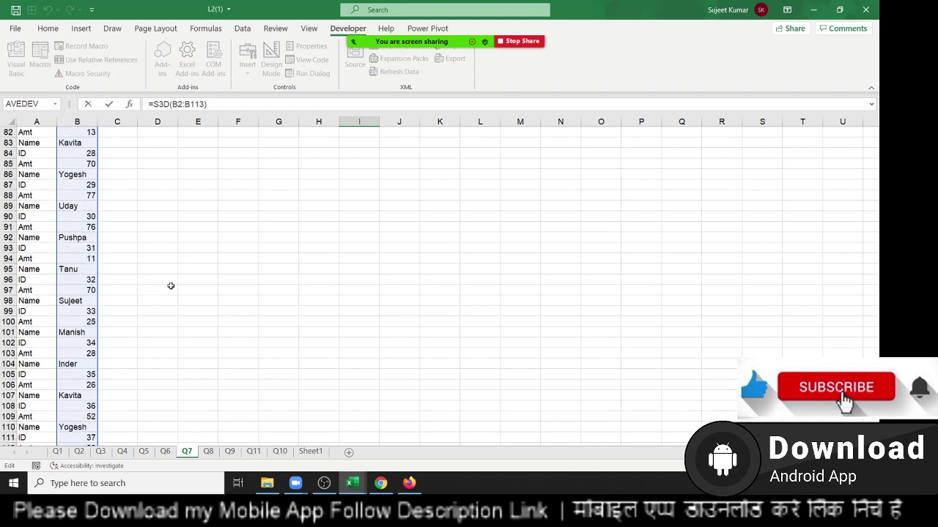
key(ctrl+Return)
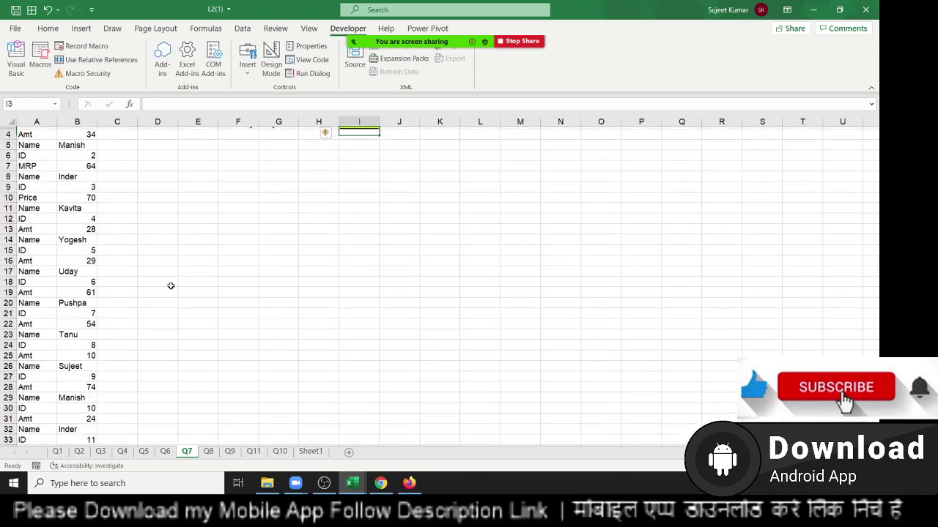
key(ctrl+Left)
key(ctrl+Left)
key(Right)
key(Right)
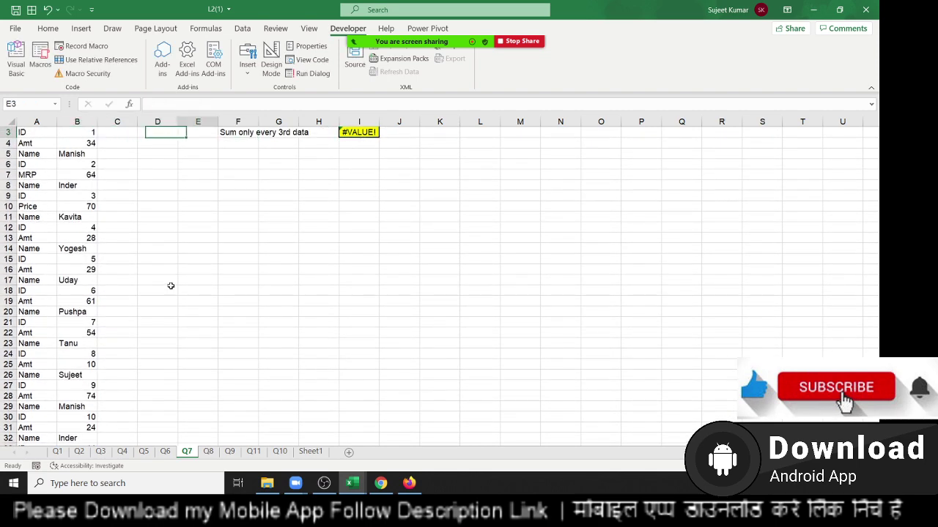
key(Right)
key(Right)
key(Right)
key(Right)
key(alt+F11)
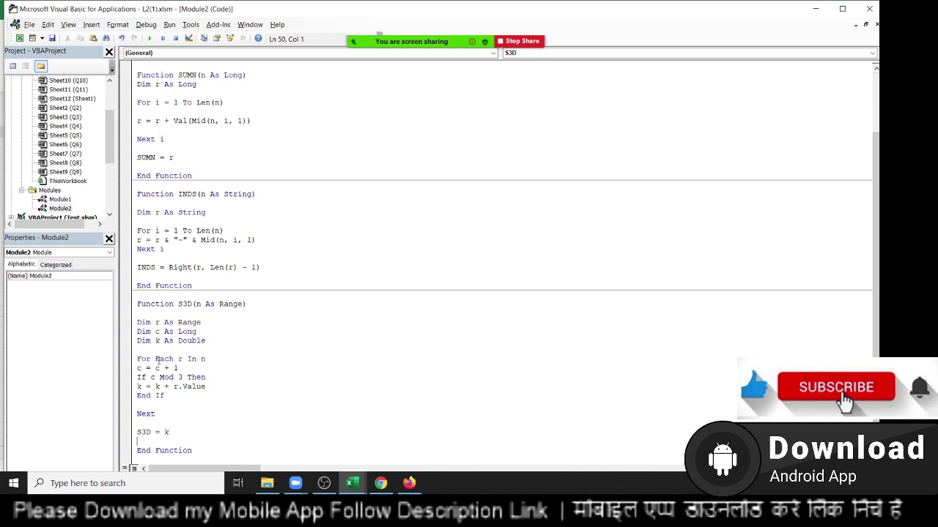
- Append '= 0' to S3D's test so it reads If c Mod 3 = 0 Then, and return to Excel
drag(154, 368, 181, 368)
drag(150, 377, 182, 380)
click(185, 378)
text(=)
text( 0)
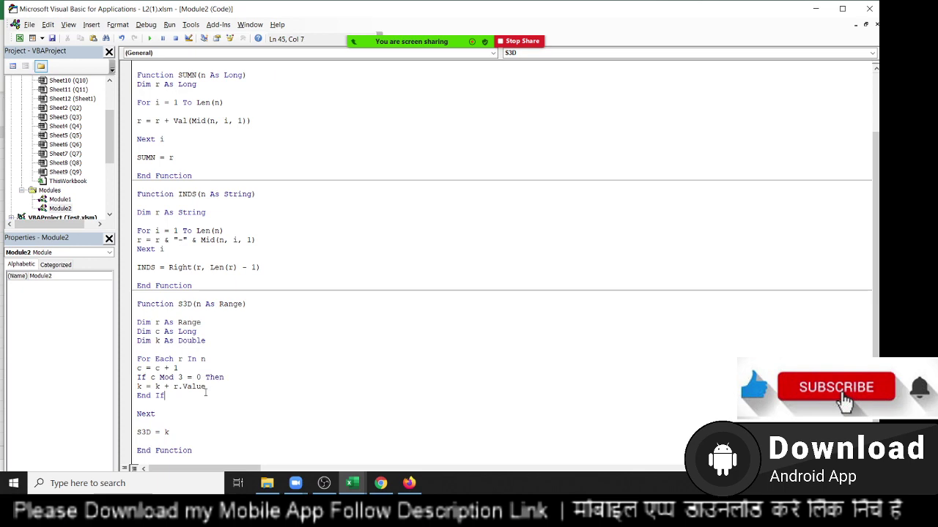
click(165, 396)
key(alt+F11)
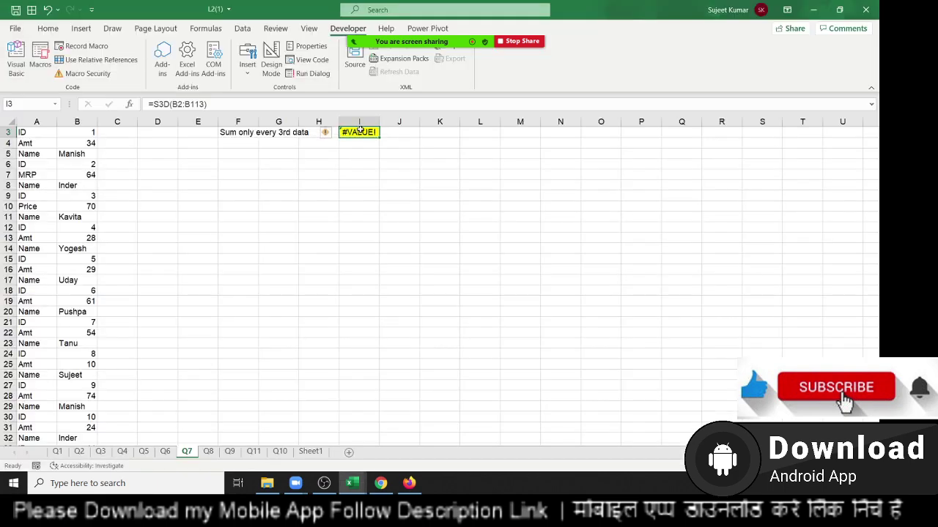
- Re-enter I3's =S3D(B2:B113) formula so it recalculates to 1792
double_click(362, 132)
key(Return)
scroll(366, 151, up, 1)
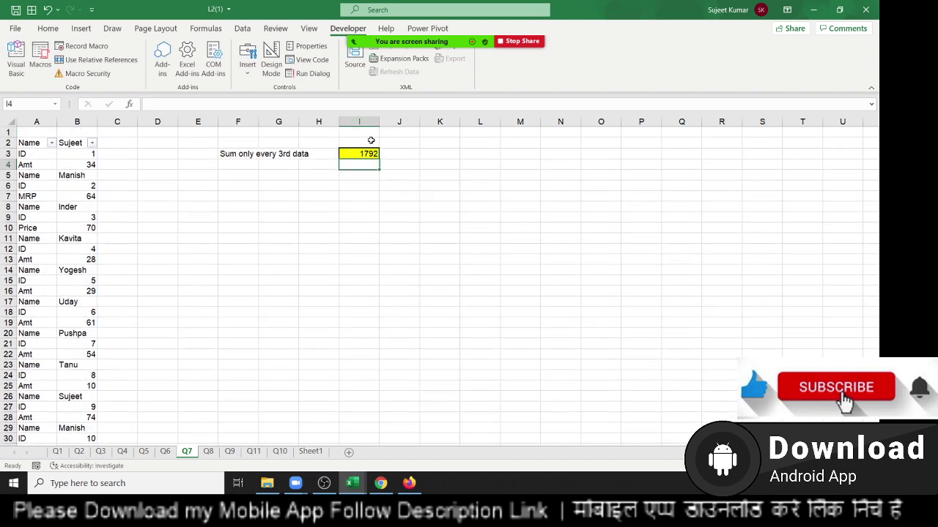
click(367, 154)
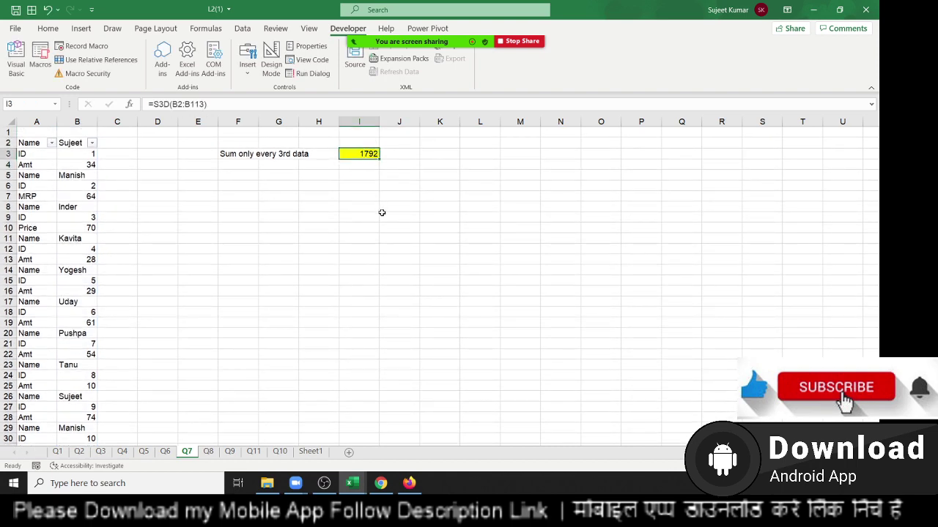
- Walk through the S3D code: the Range parameter, Dim r As Range, For Each loop, c = c + 1 and c Mod 3
key(alt+F11)
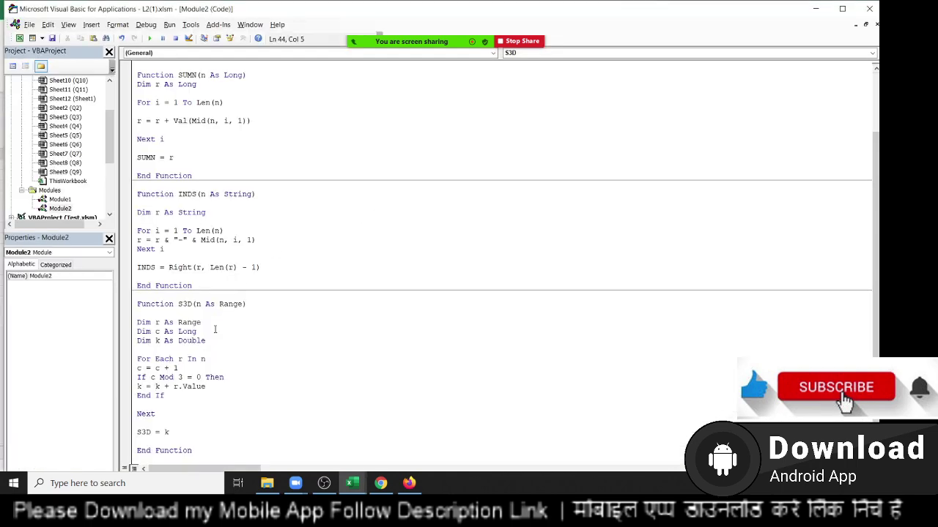
double_click(219, 305)
key(alt+F11)
key(alt+F11)
drag(201, 324, 130, 313)
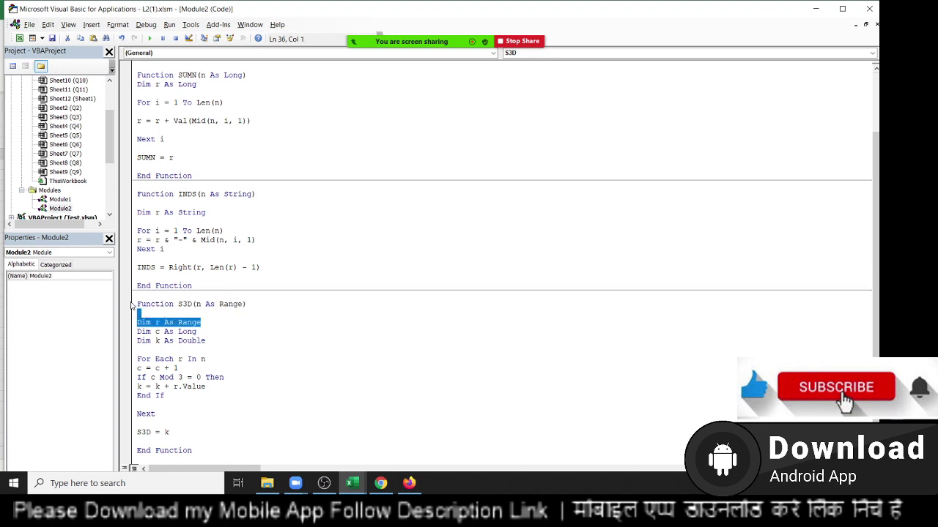
drag(179, 359, 137, 359)
click(179, 359)
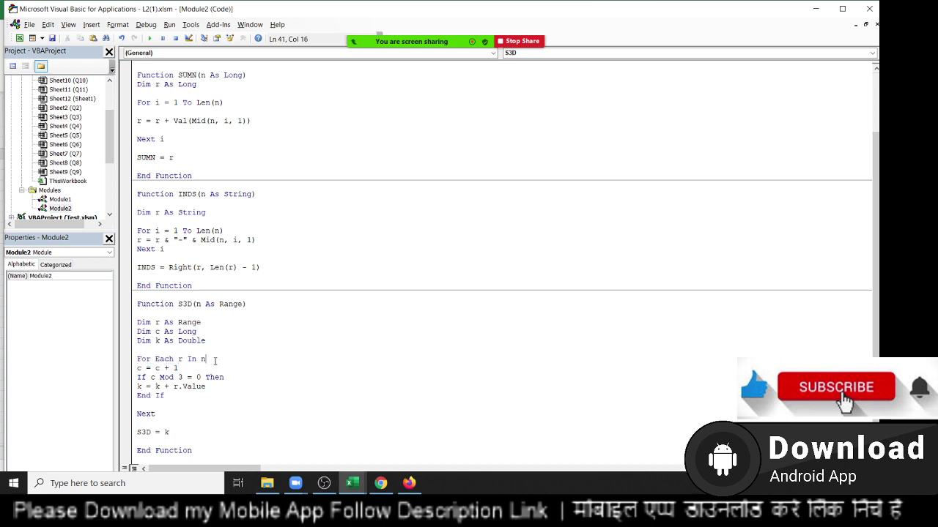
drag(181, 368, 126, 366)
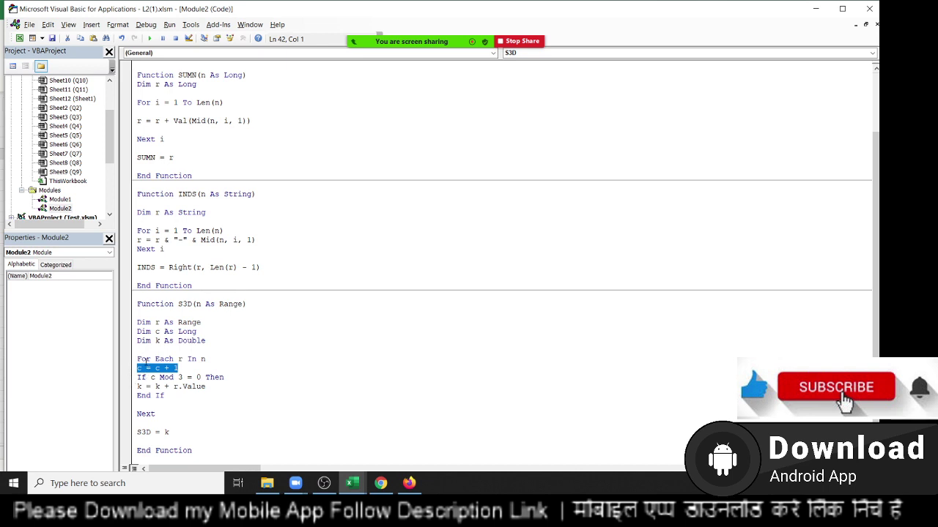
drag(144, 370, 137, 370)
drag(151, 377, 183, 379)
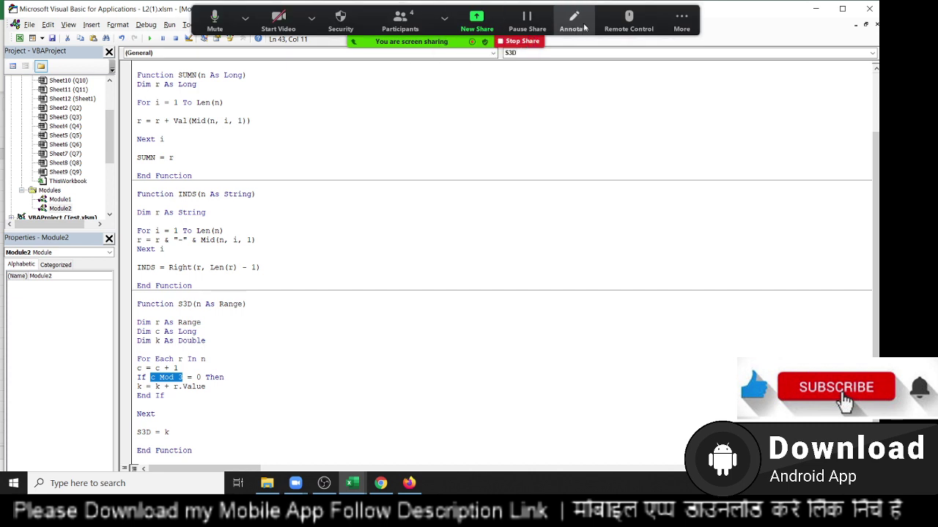
click(577, 24)
drag(498, 145, 507, 244)
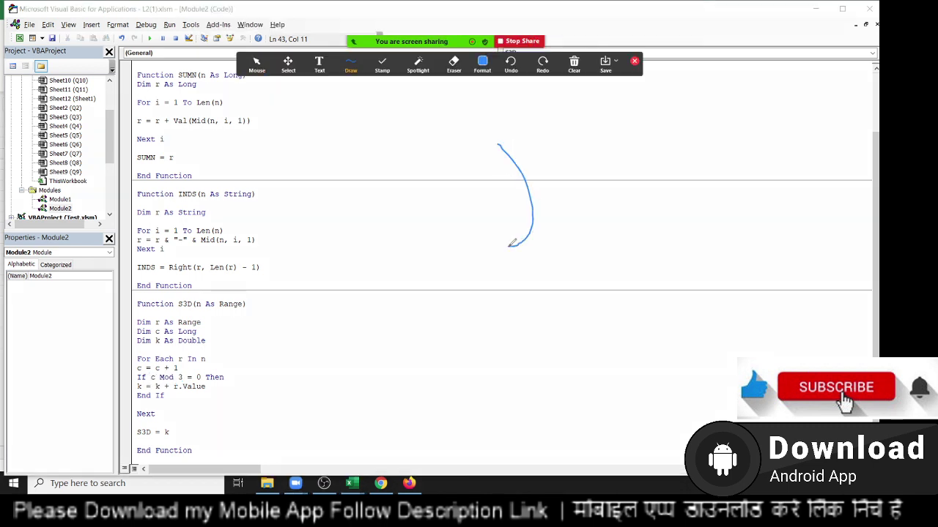
drag(626, 123, 686, 196)
mouse_move(568, 147)
mouse_down()
mouse_move(547, 152)
mouse_move(569, 164)
mouse_move(550, 219)
mouse_up()
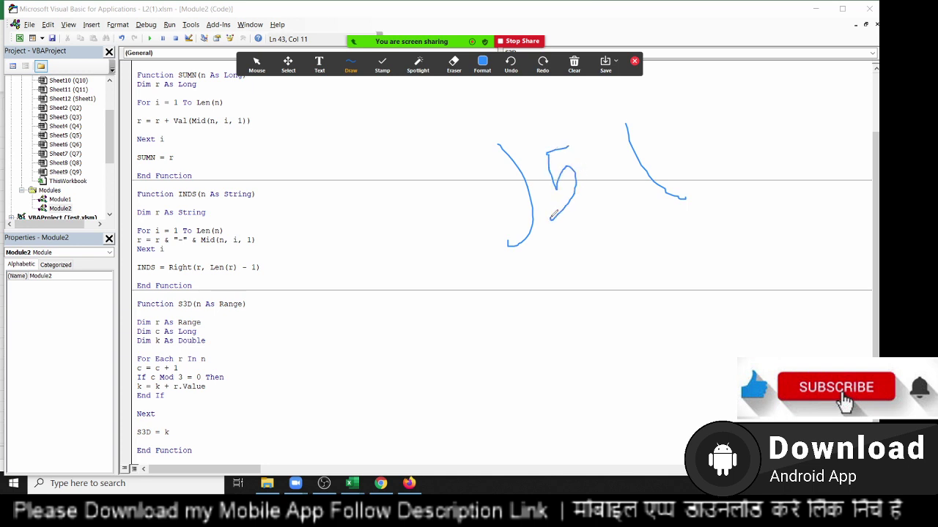
drag(469, 187, 489, 210)
drag(657, 138, 687, 163)
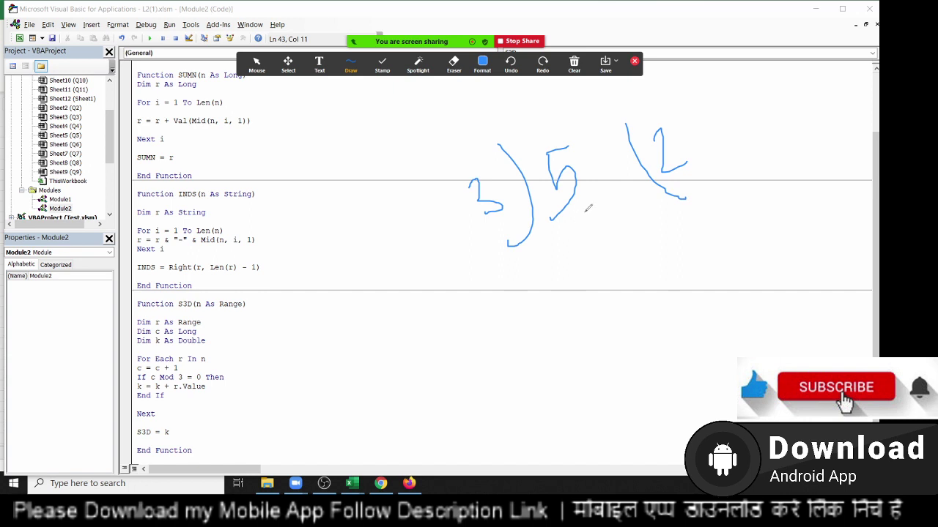
drag(662, 130, 665, 176)
mouse_move(561, 219)
mouse_down()
mouse_move(585, 252)
mouse_move(657, 243)
mouse_move(646, 321)
mouse_up()
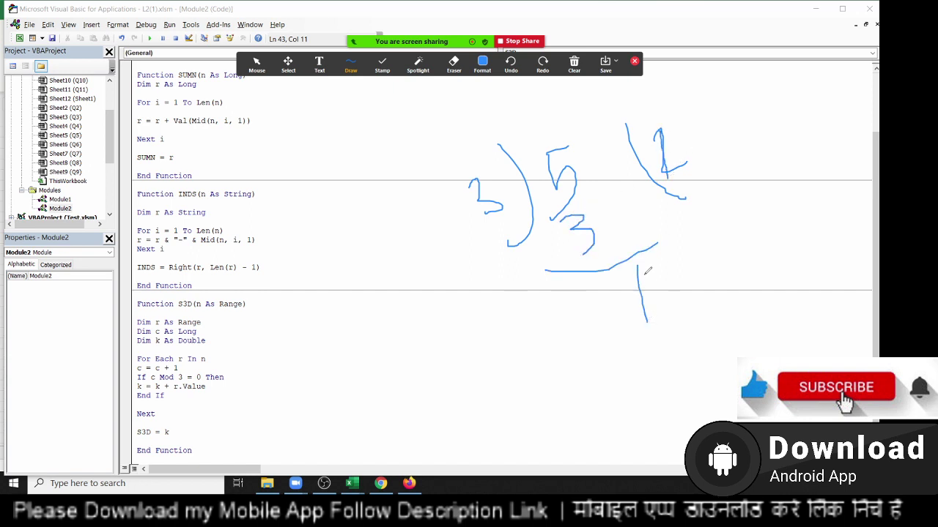
mouse_move(639, 253)
mouse_down()
mouse_move(605, 334)
mouse_move(656, 261)
mouse_move(629, 258)
mouse_up()
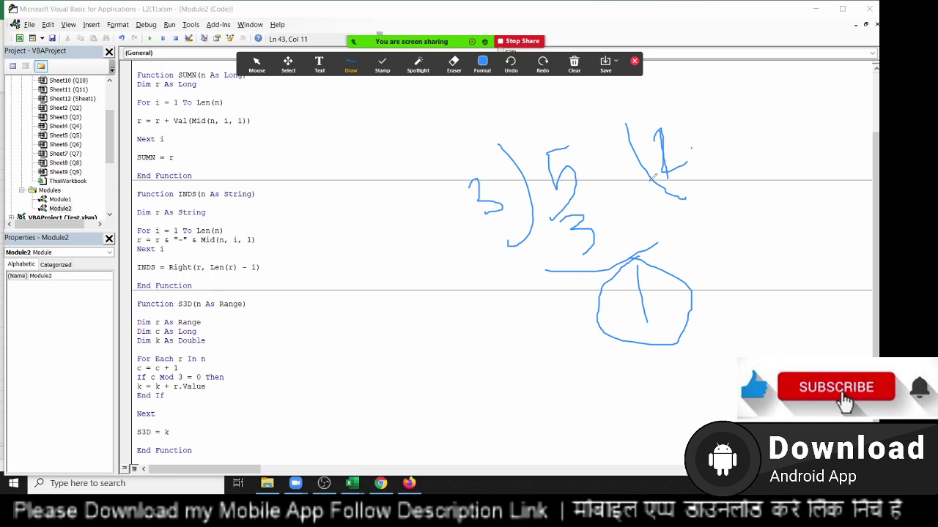
drag(550, 123, 555, 185)
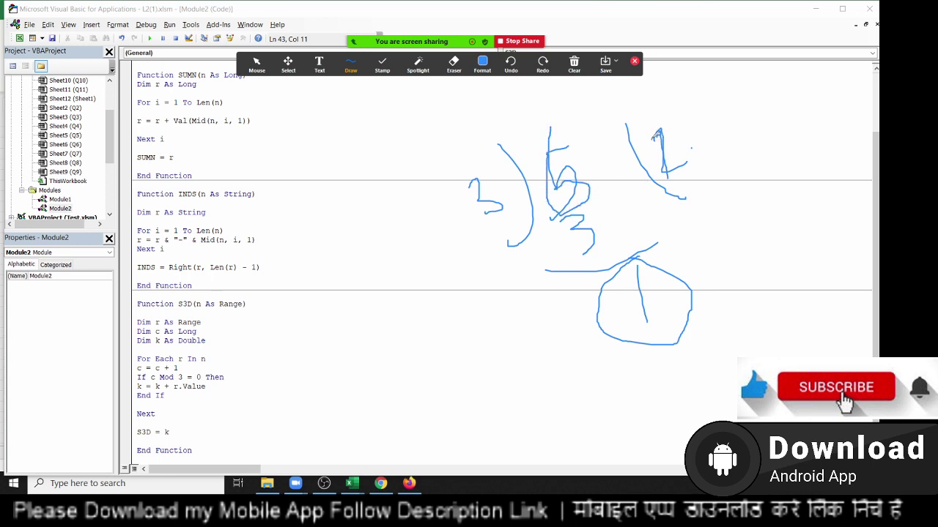
drag(652, 134, 707, 165)
drag(575, 214, 586, 238)
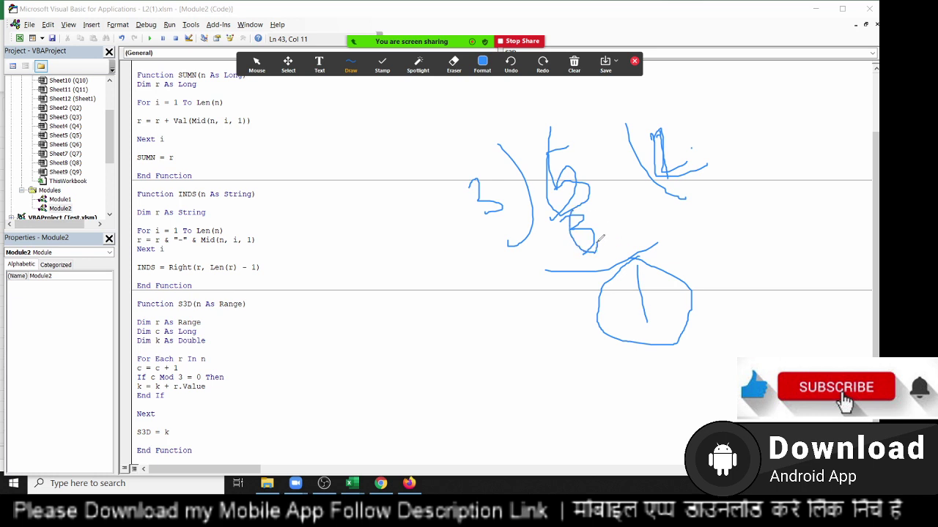
drag(638, 267, 647, 294)
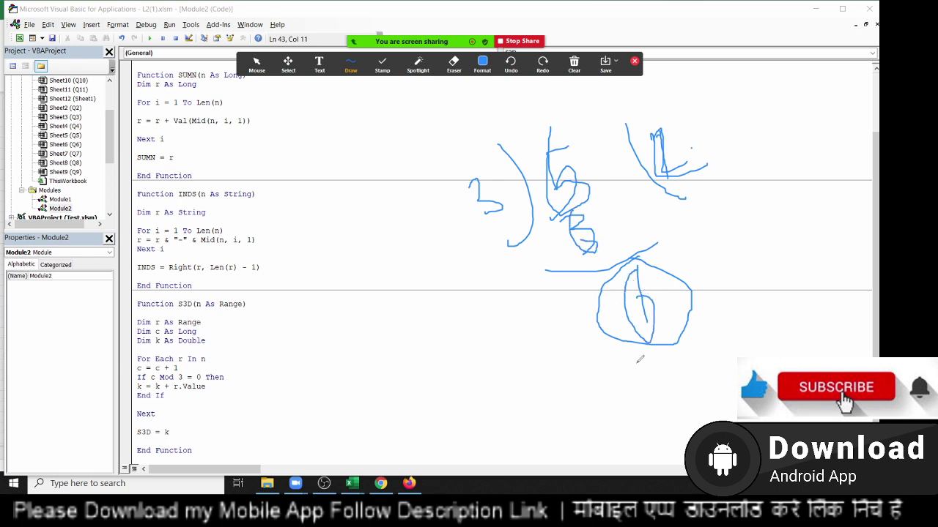
click(574, 63)
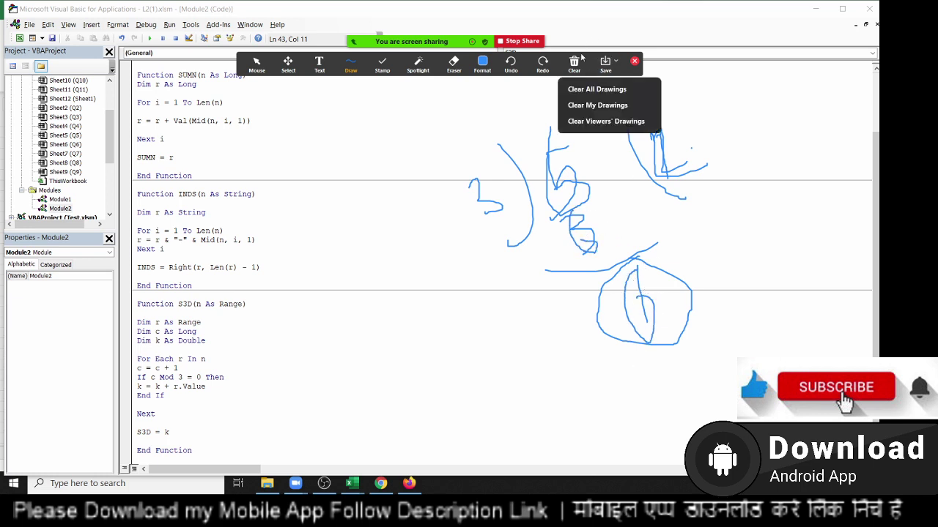
click(588, 107)
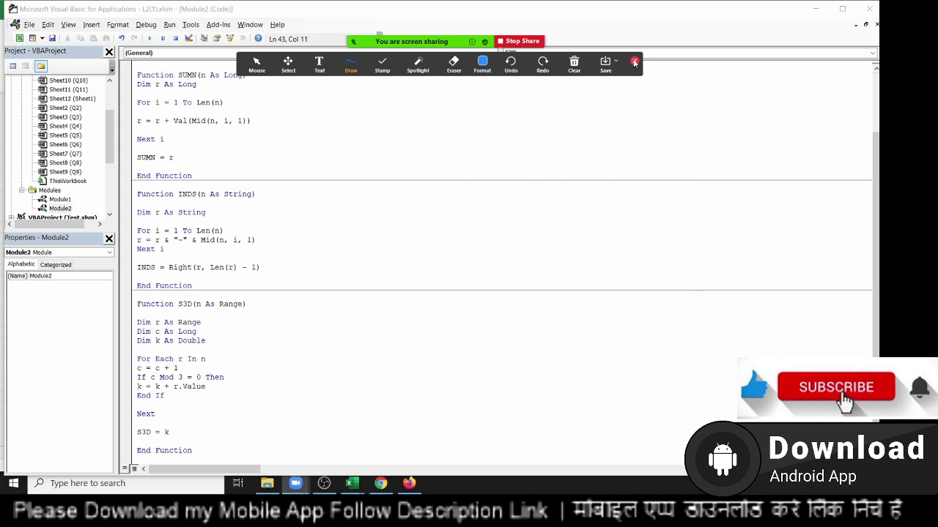
- Review S3D's c Mod 3 test, the summed Value line and the S3D = k return line
click(634, 60)
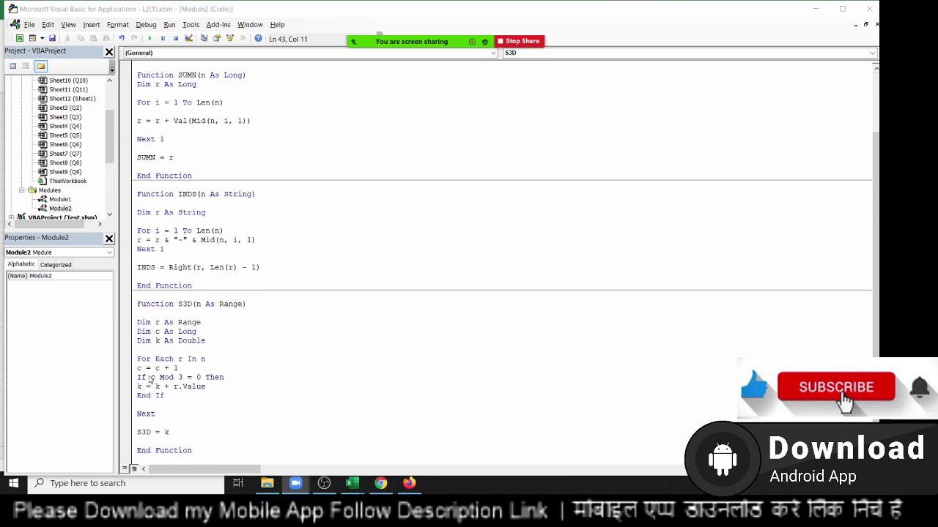
drag(152, 379, 182, 378)
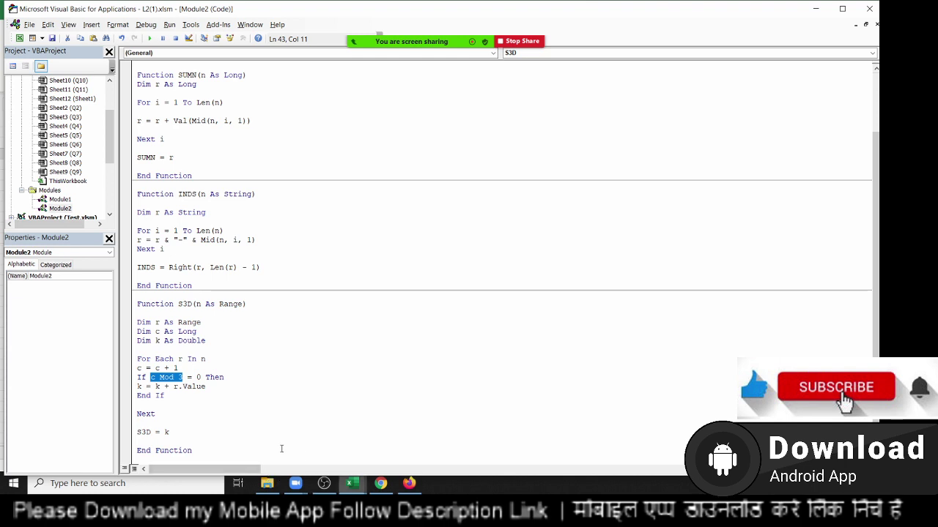
click(210, 387)
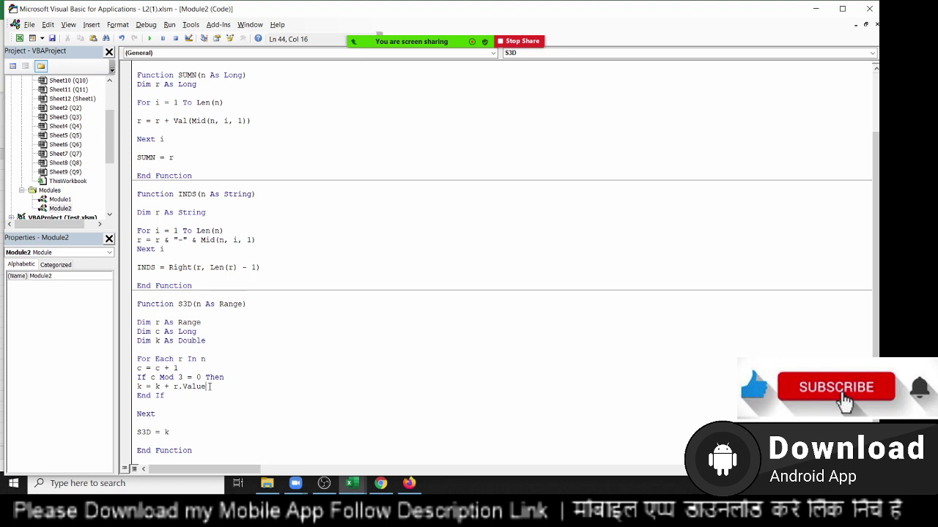
double_click(210, 387)
click(209, 407)
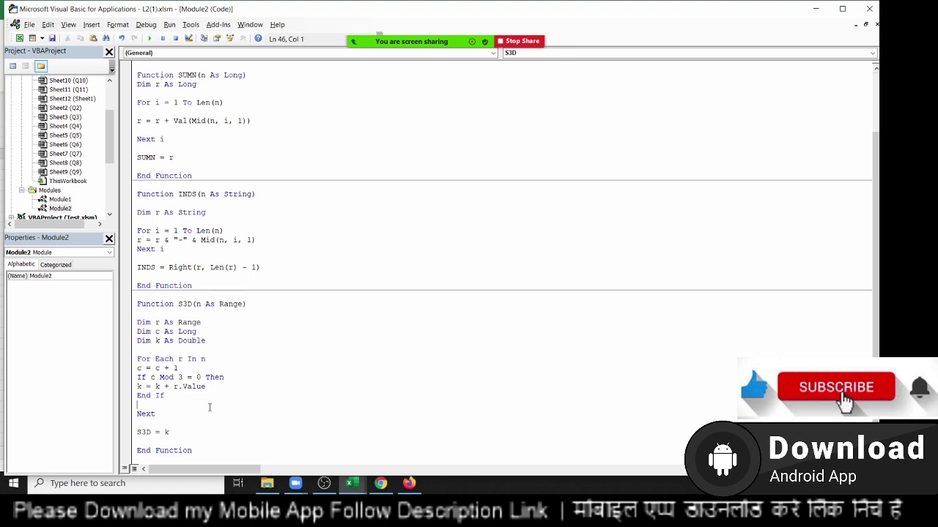
click(182, 439)
drag(175, 433, 138, 428)
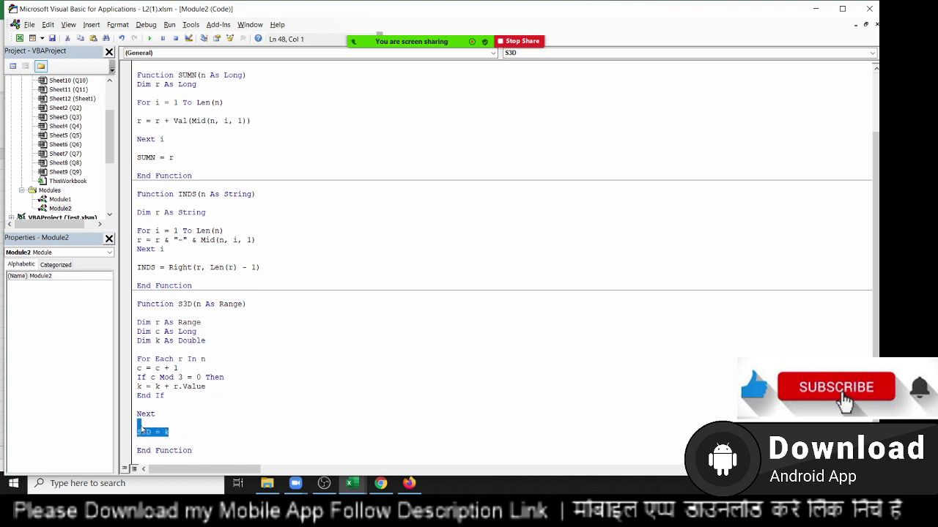
- Glance at the meeting's participant list, then switch back to the L2(1) workbook
mouse_move(400, 18)
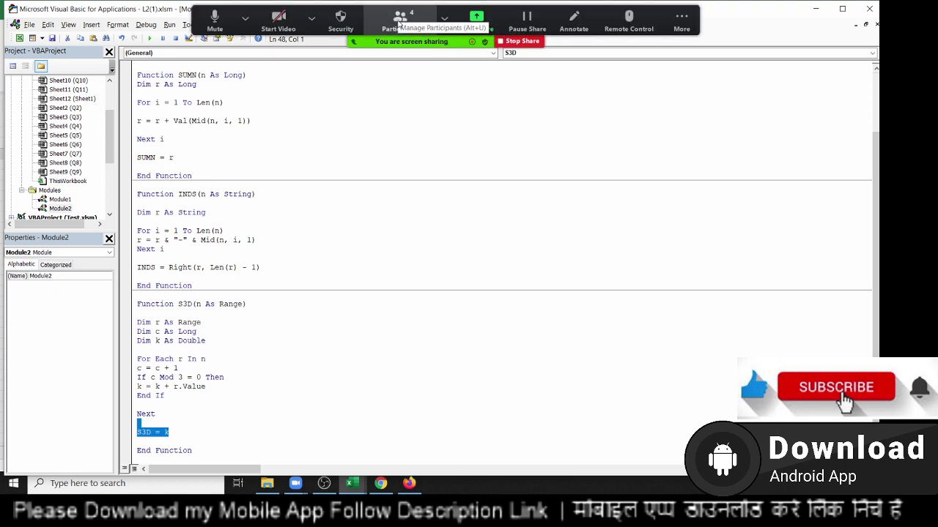
click(400, 26)
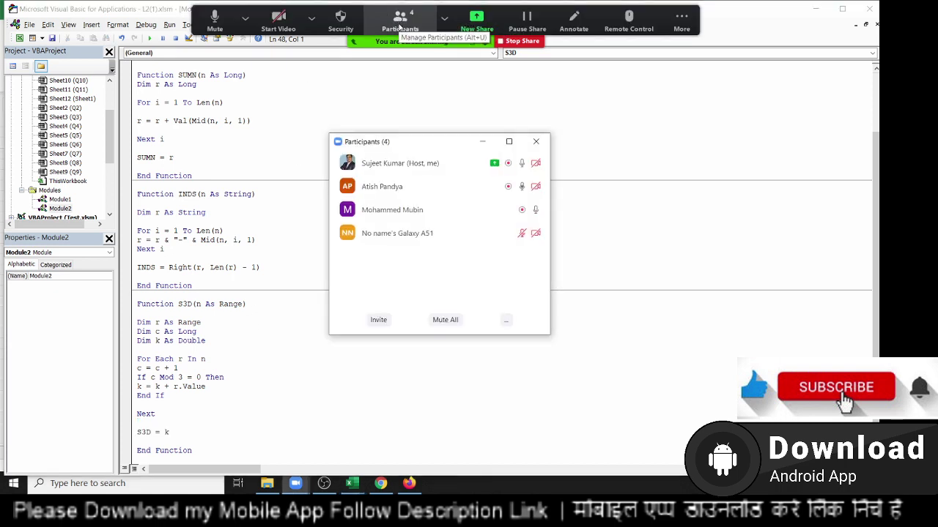
click(535, 141)
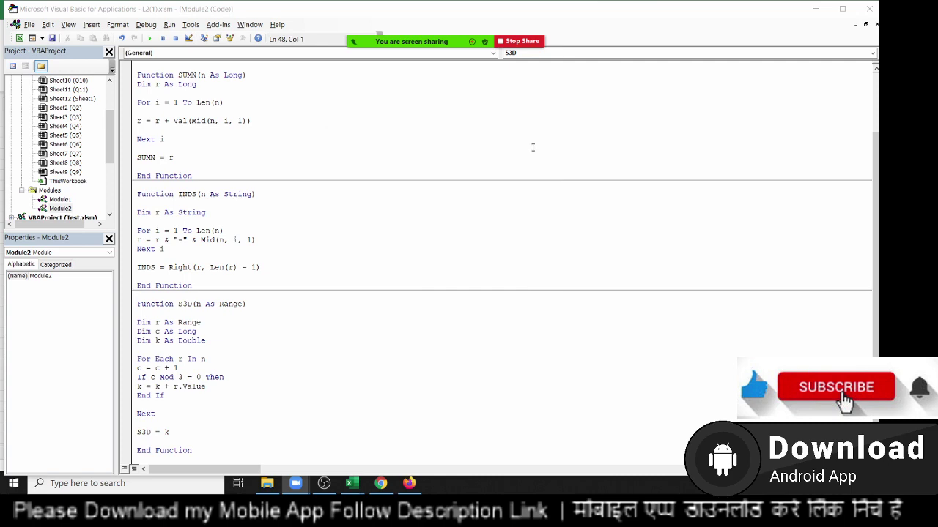
key(alt+Tab)
key(alt+Tab)
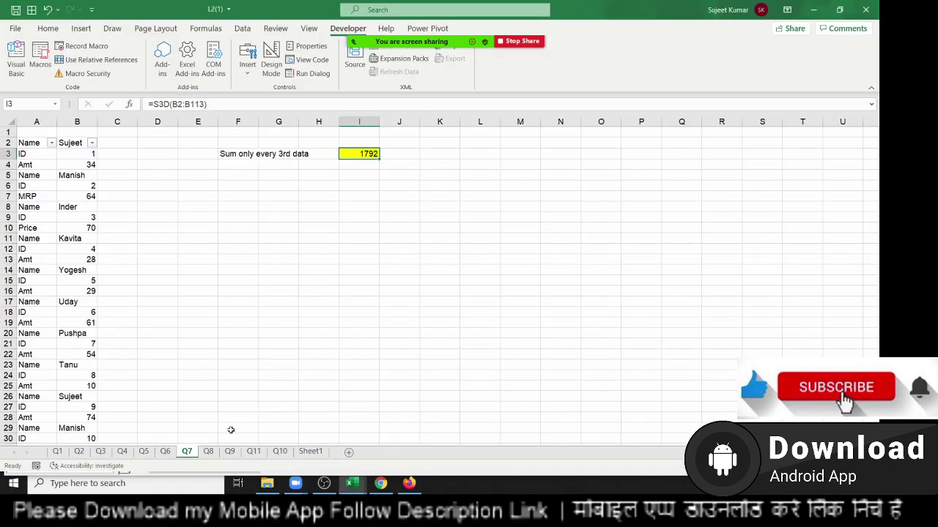
- Browse through sheets Q8, Q9, Q11 and Q10, ending on Q11
click(208, 452)
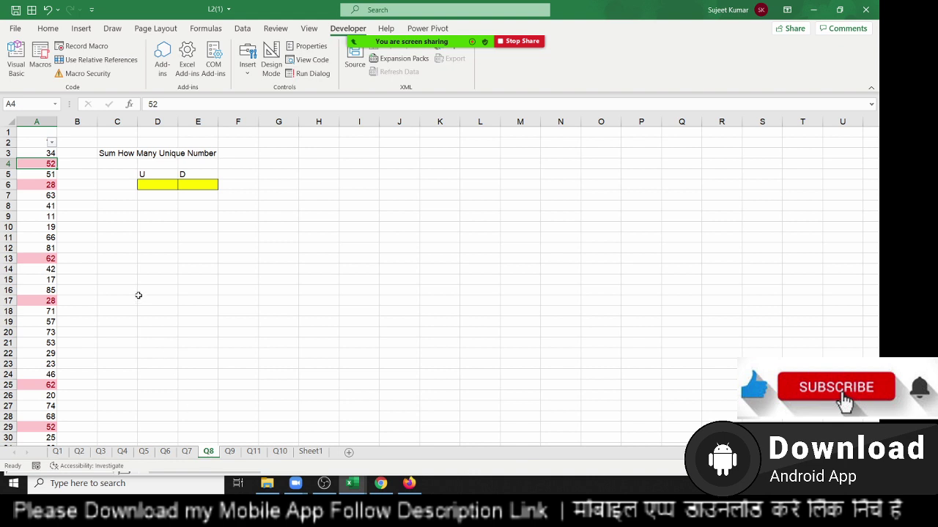
click(230, 452)
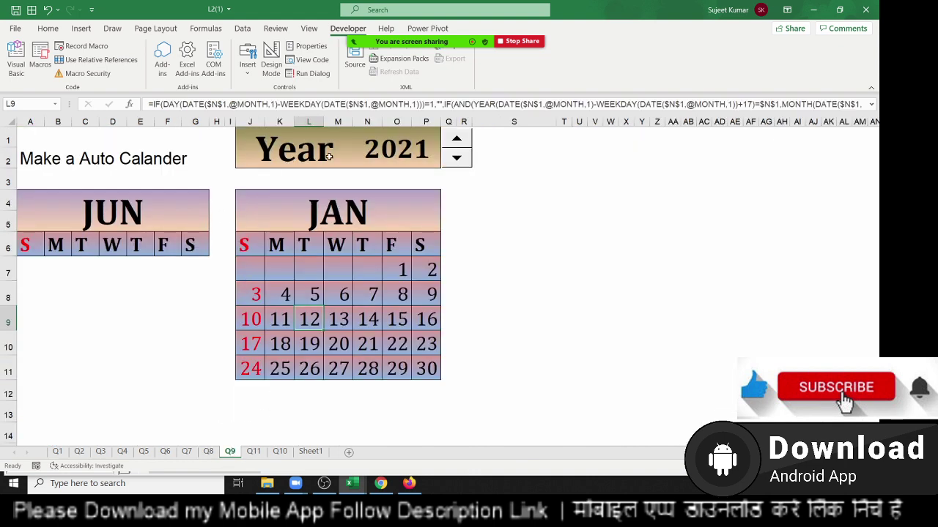
click(256, 452)
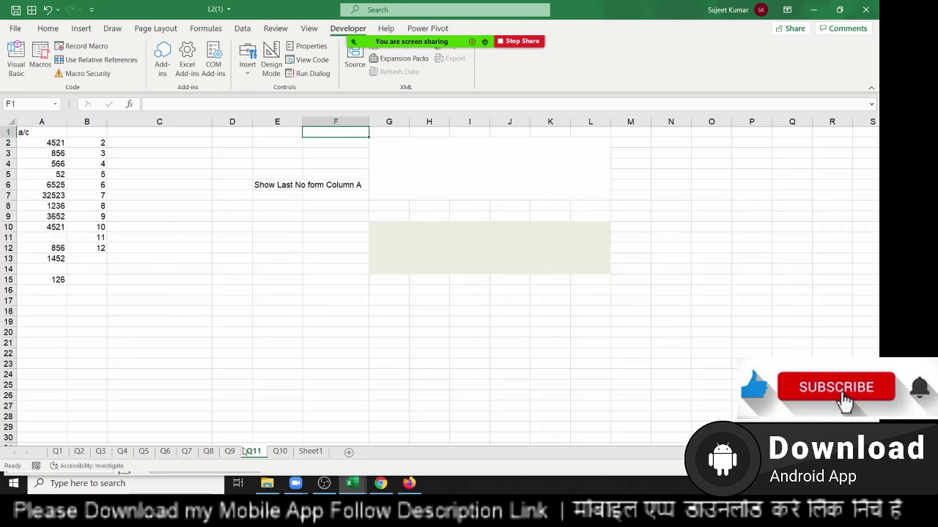
click(279, 452)
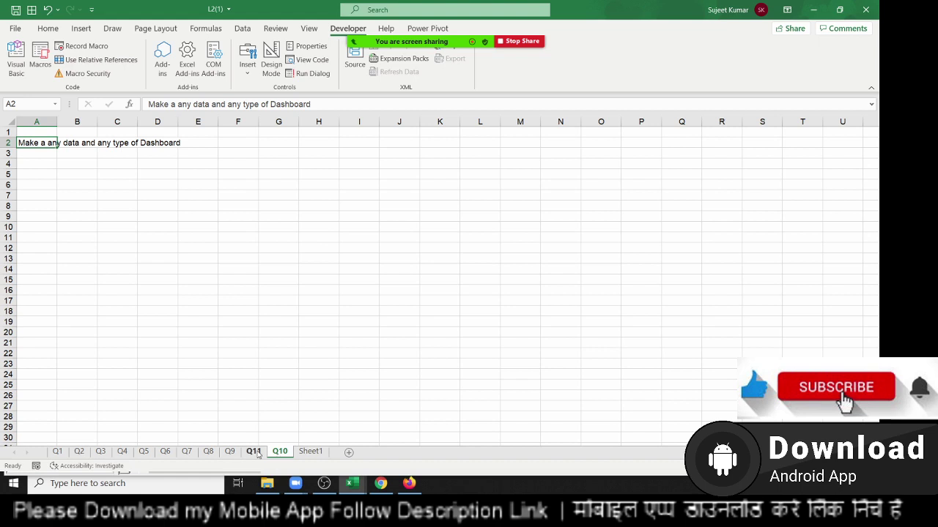
click(254, 453)
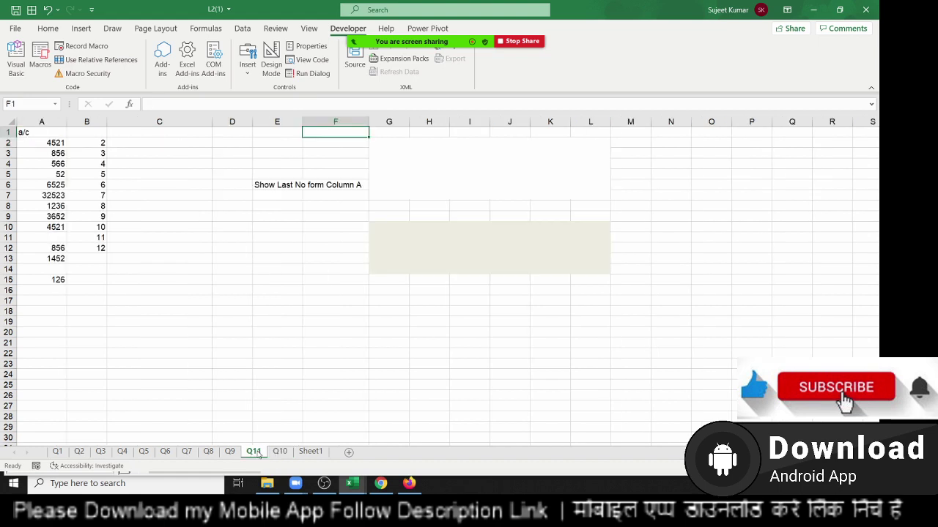
- Save and close L2(1), the VBA editor and the Test workbook, then copy the video link
click(866, 10)
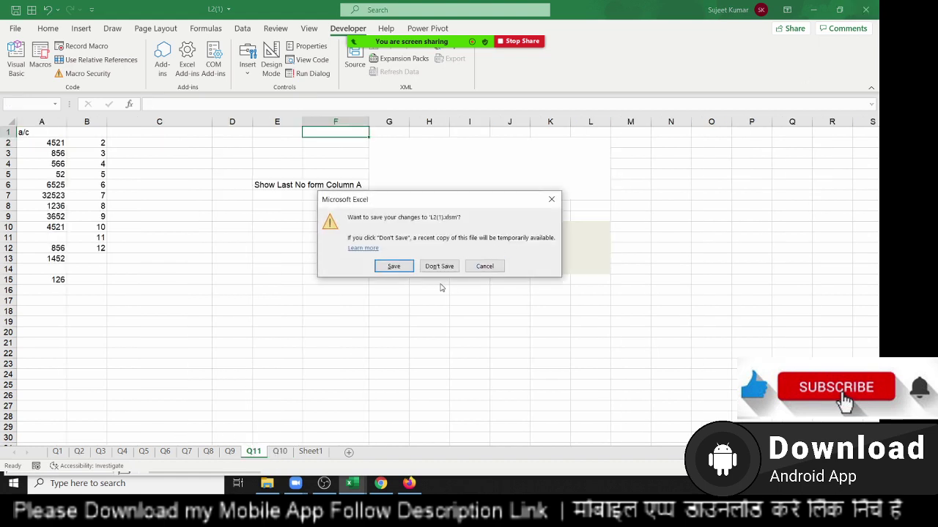
click(405, 268)
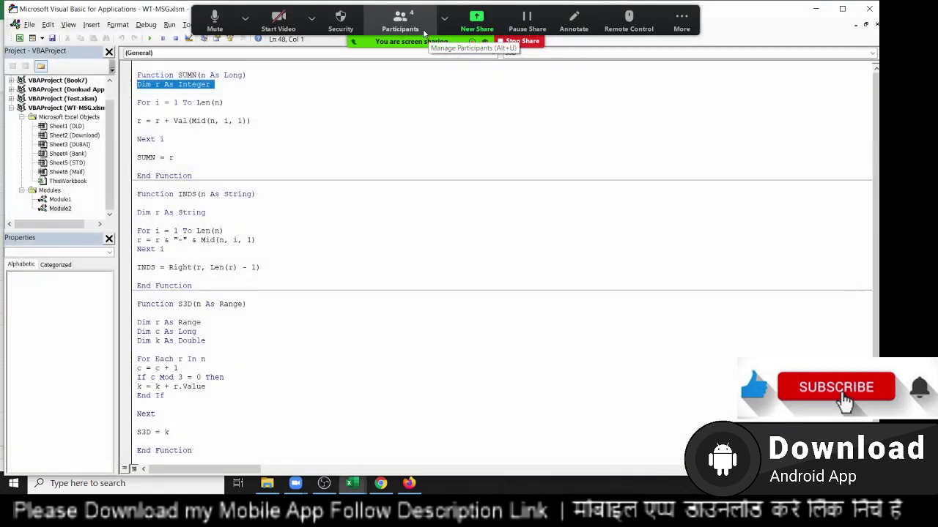
click(869, 10)
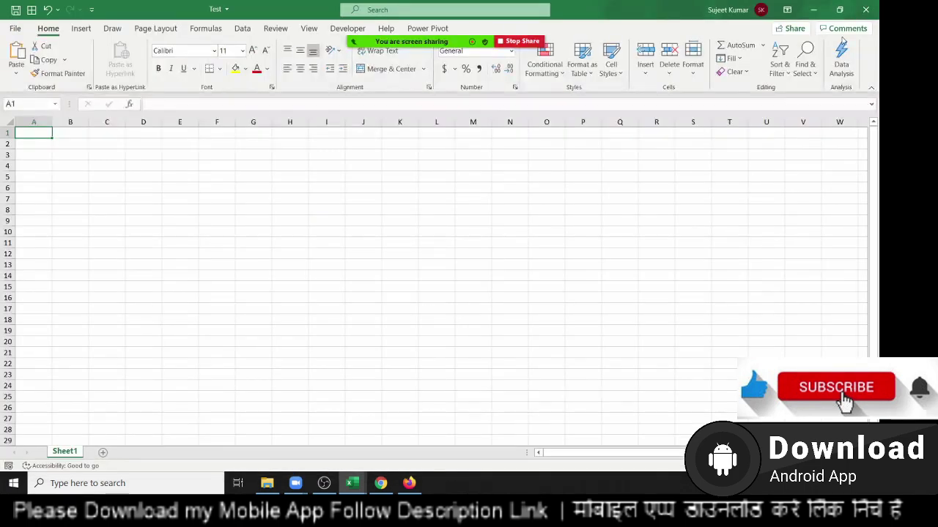
click(339, 288)
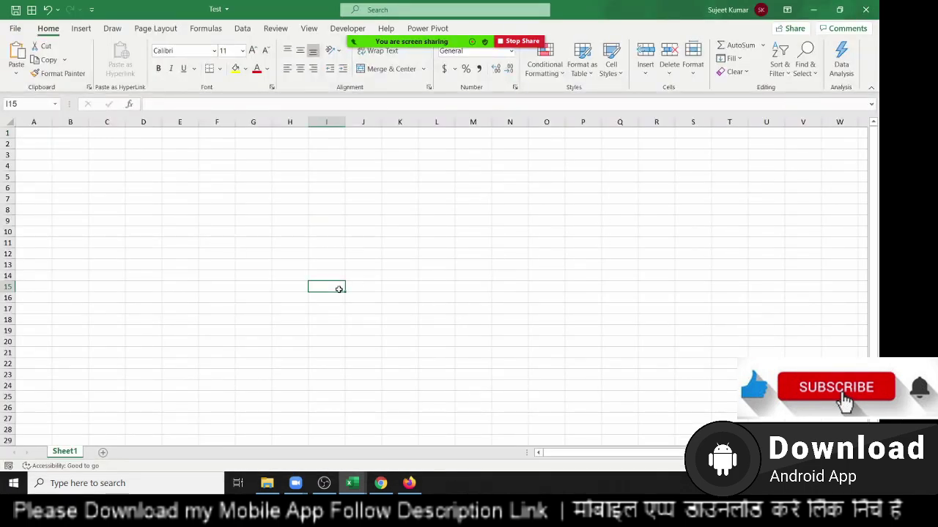
click(864, 10)
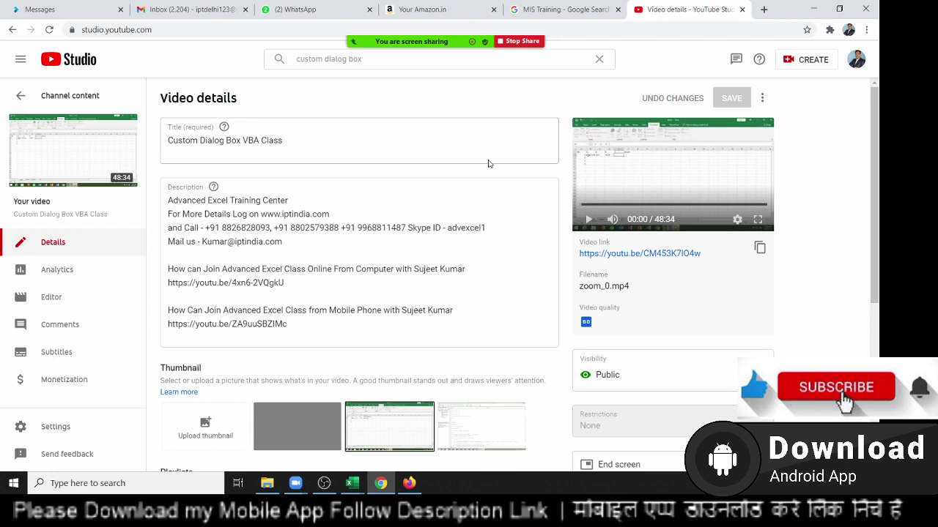
click(759, 250)
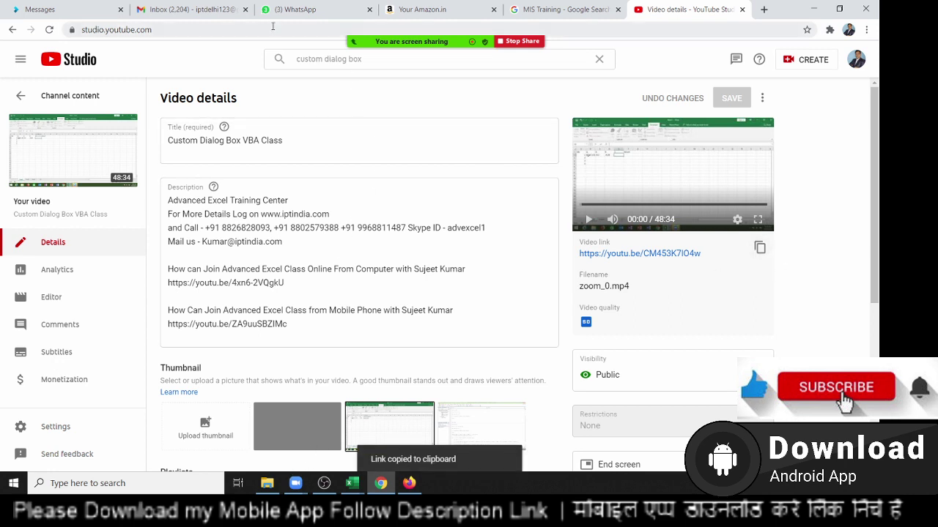
click(291, 11)
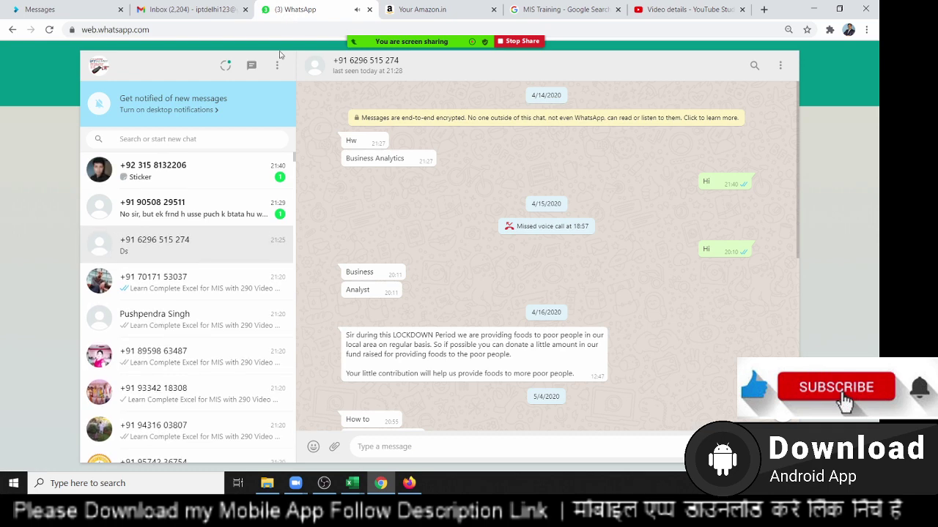
- Reply to the course-price enquiry with '4000/- but Today 2000'
click(197, 223)
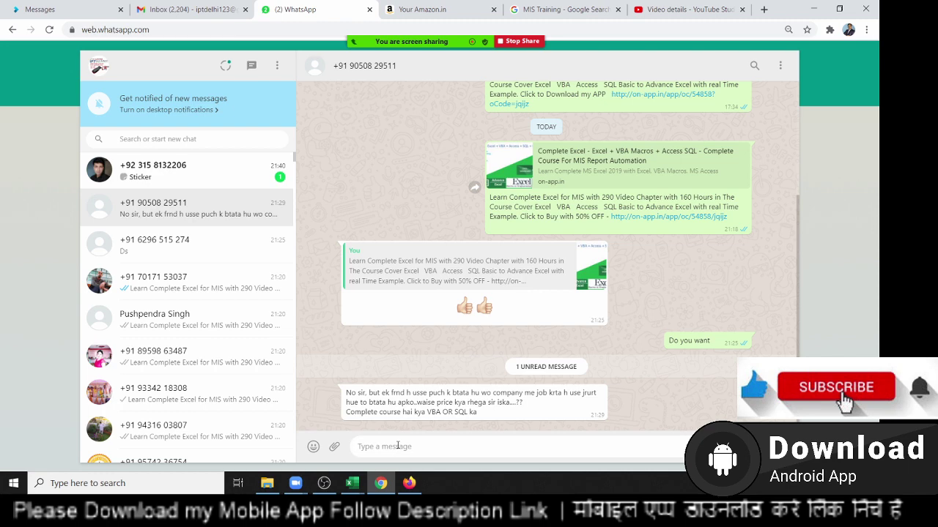
text(2)
key(BackSpace)
text(4000/- but Today 2000)
key(Return)
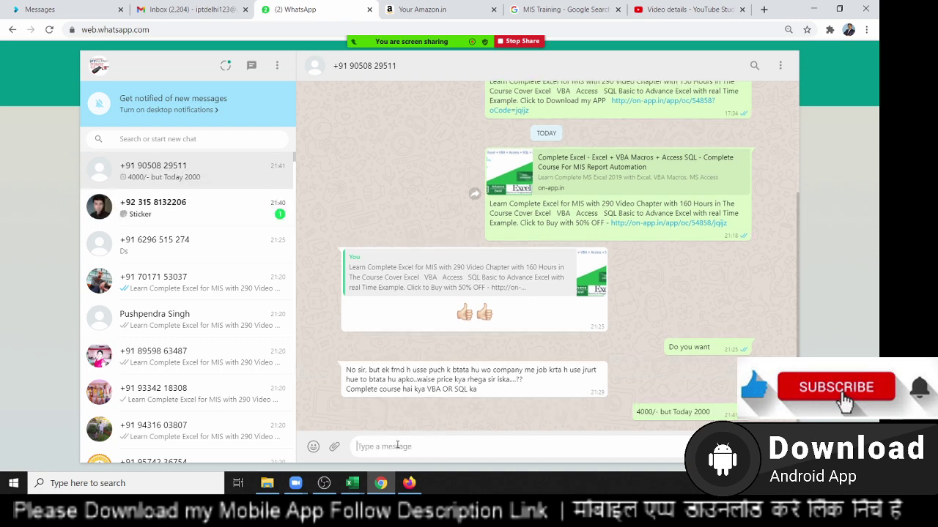
- Look through other recent chats, return to the enquiry chat, and start a contact search
click(172, 233)
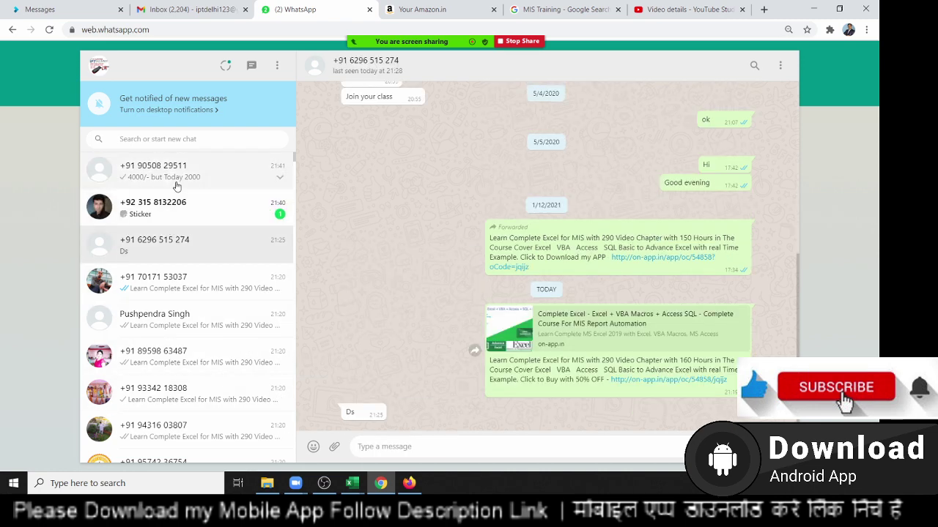
click(175, 215)
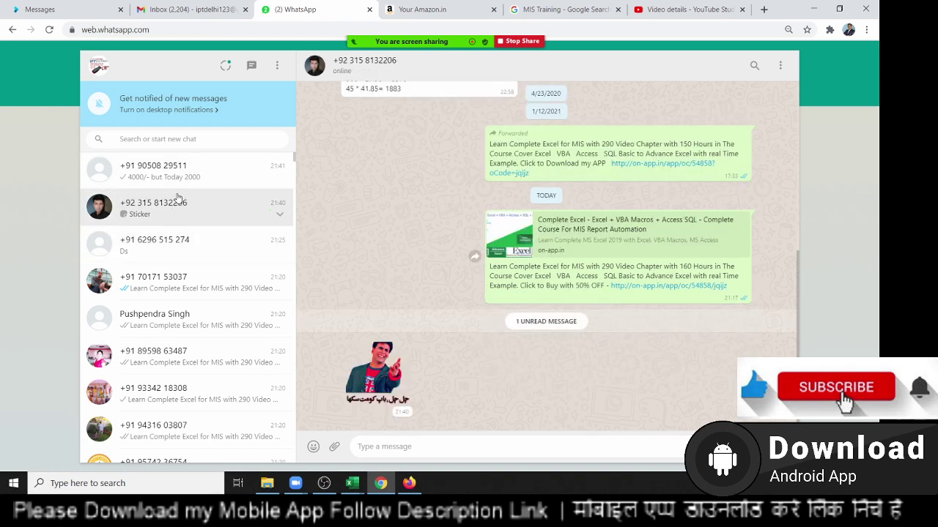
click(179, 171)
click(185, 138)
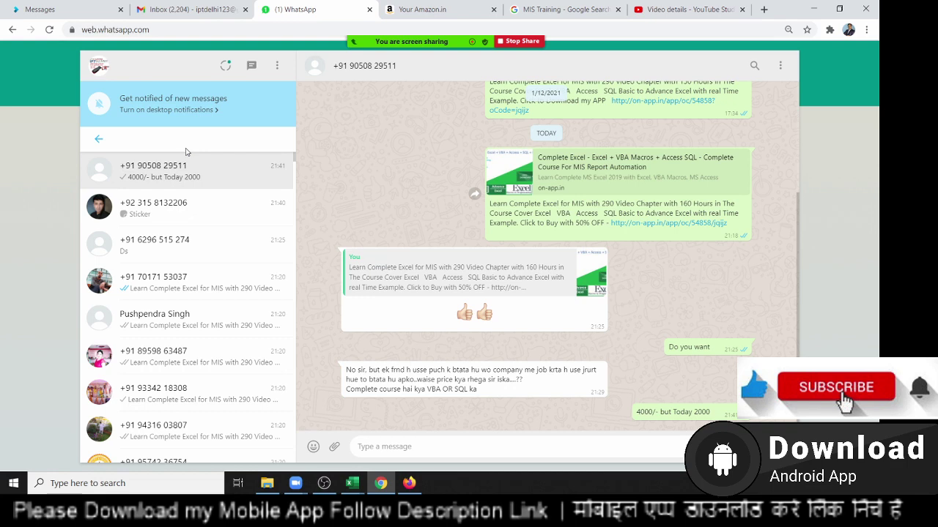
- Find the contact by name, send them the copied YouTube video link, then show the desktop
text(Atish)
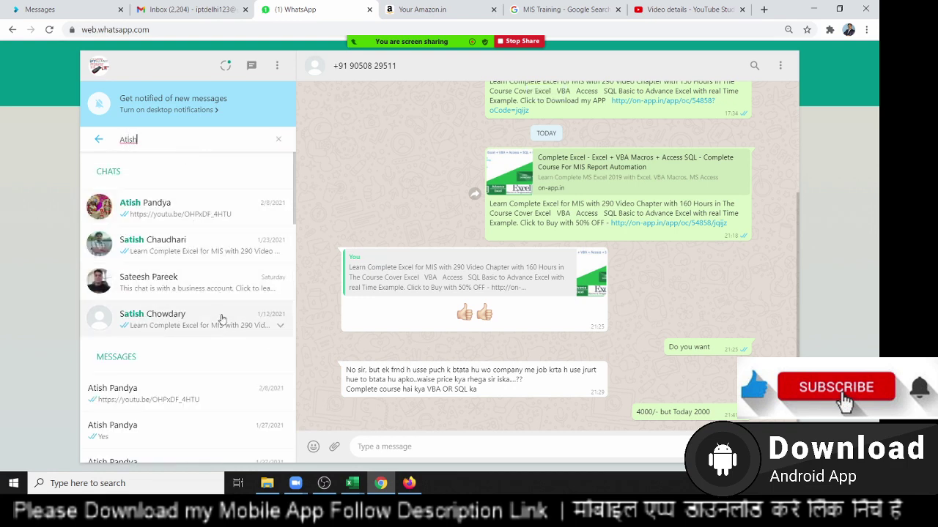
click(180, 392)
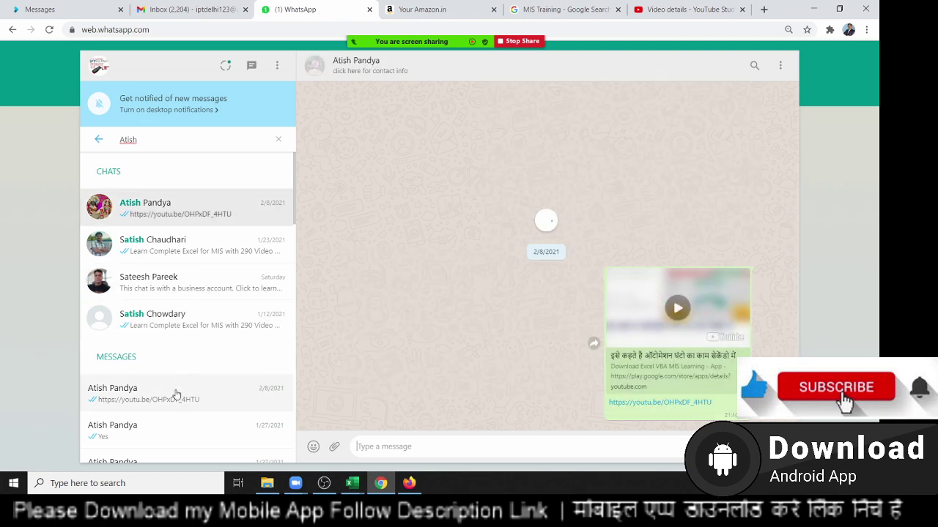
scroll(226, 404, down, 2)
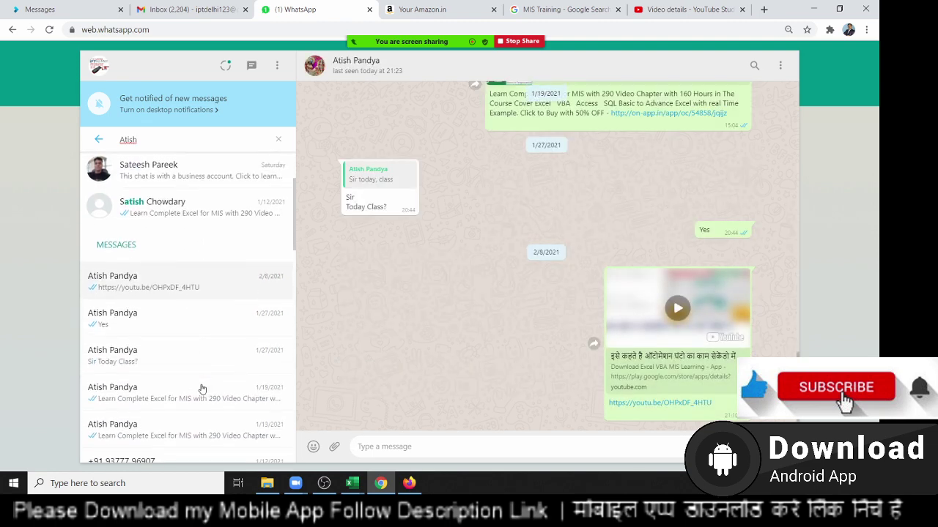
scroll(205, 335, up, 2)
click(336, 66)
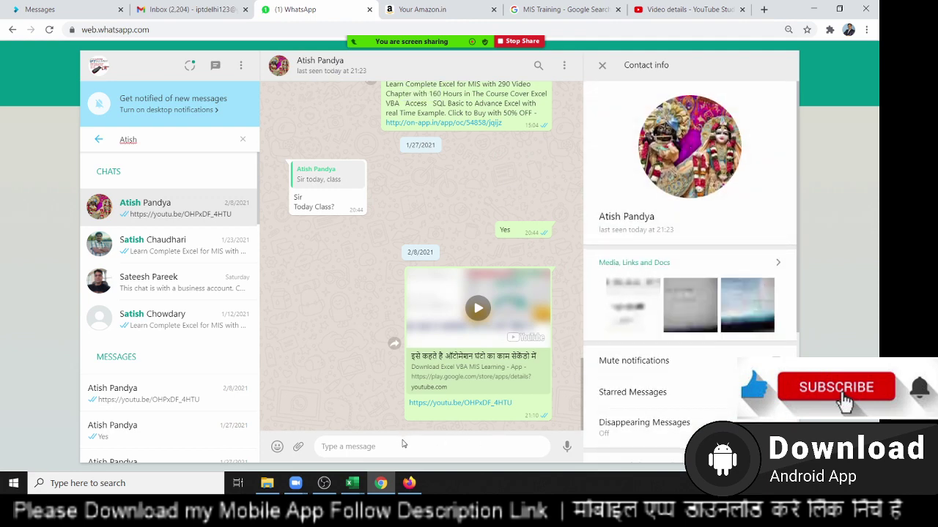
click(400, 449)
key(ctrl+v)
key(Return)
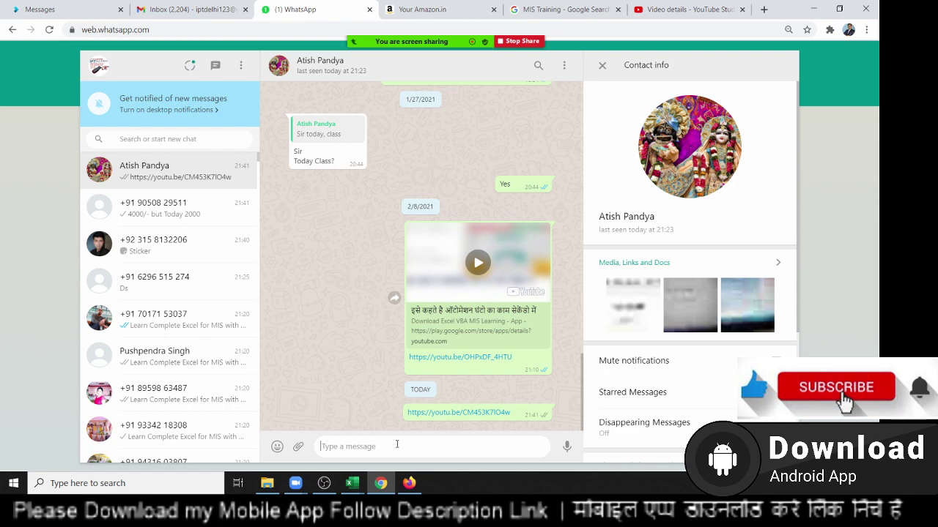
key(super+d)
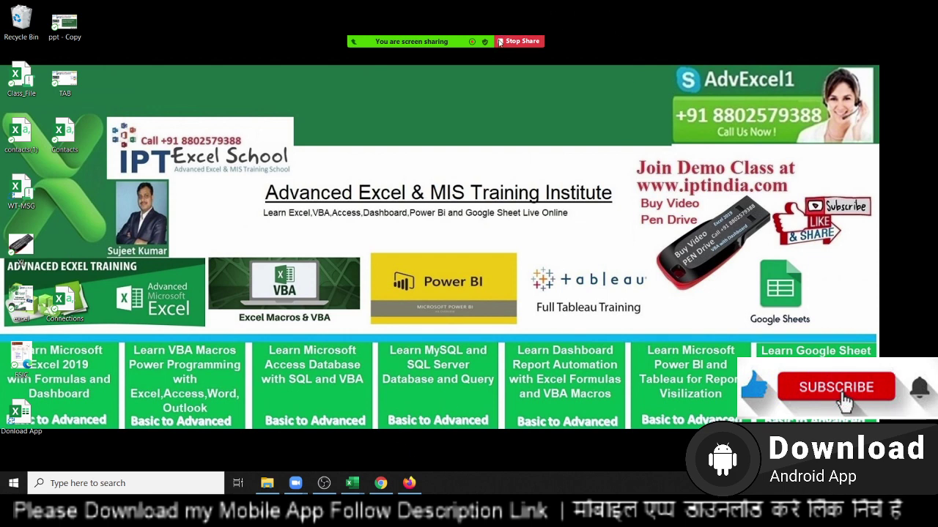
mouse_move(500, 42)
click(691, 22)
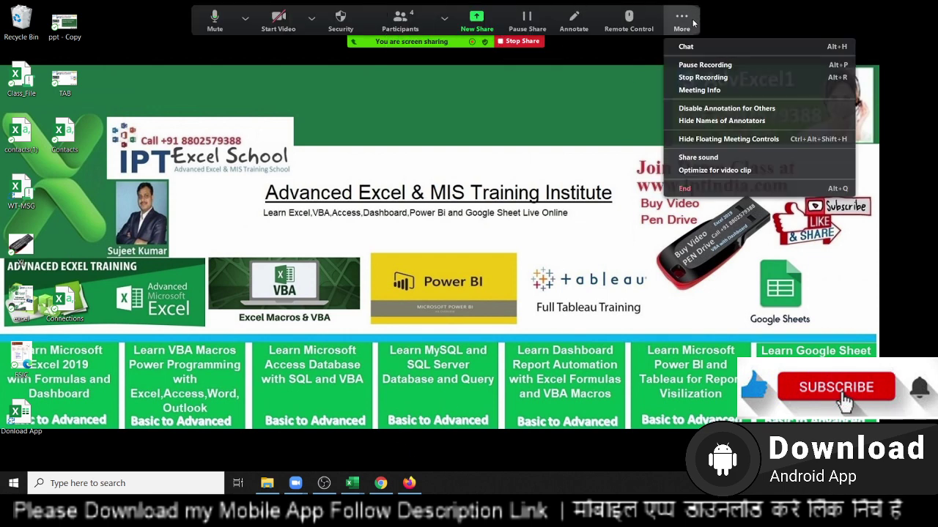